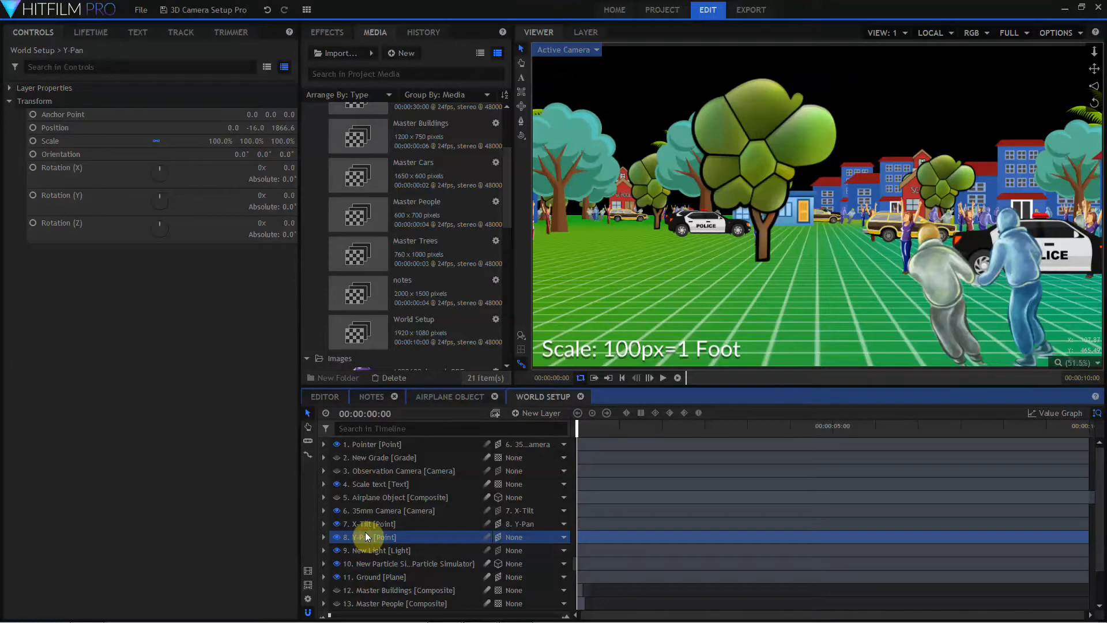
# Step: Rename the duplicated Y-Pan point Camera Move Point and parent the Y-Pan point to it
pyautogui.doubleClick(365, 549)
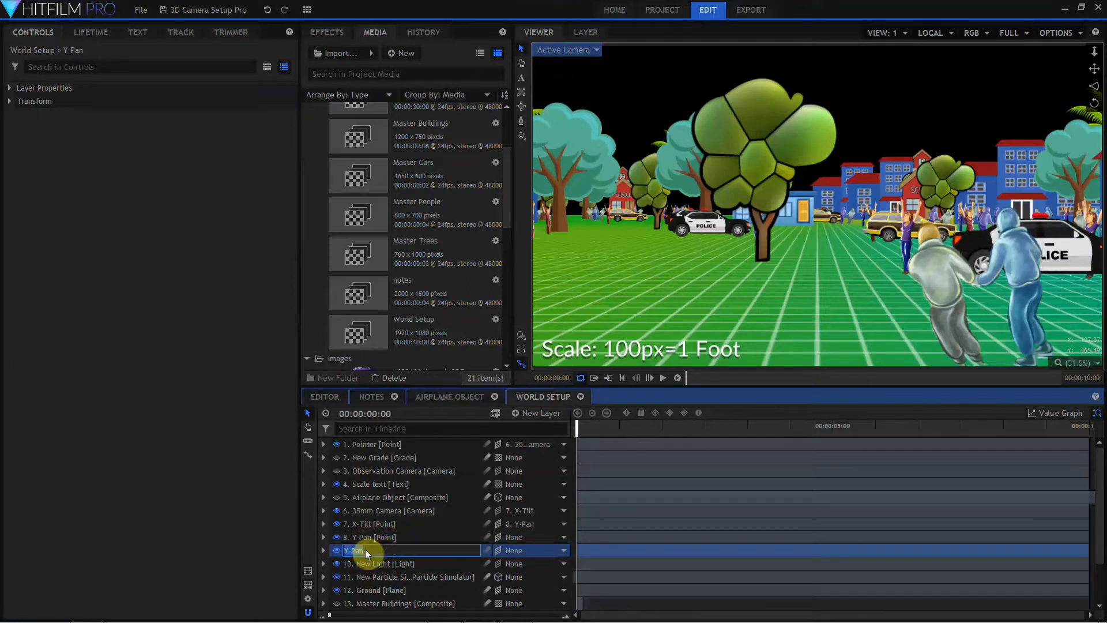
pyautogui.write('Camera Move Point')
pyautogui.press('Return')
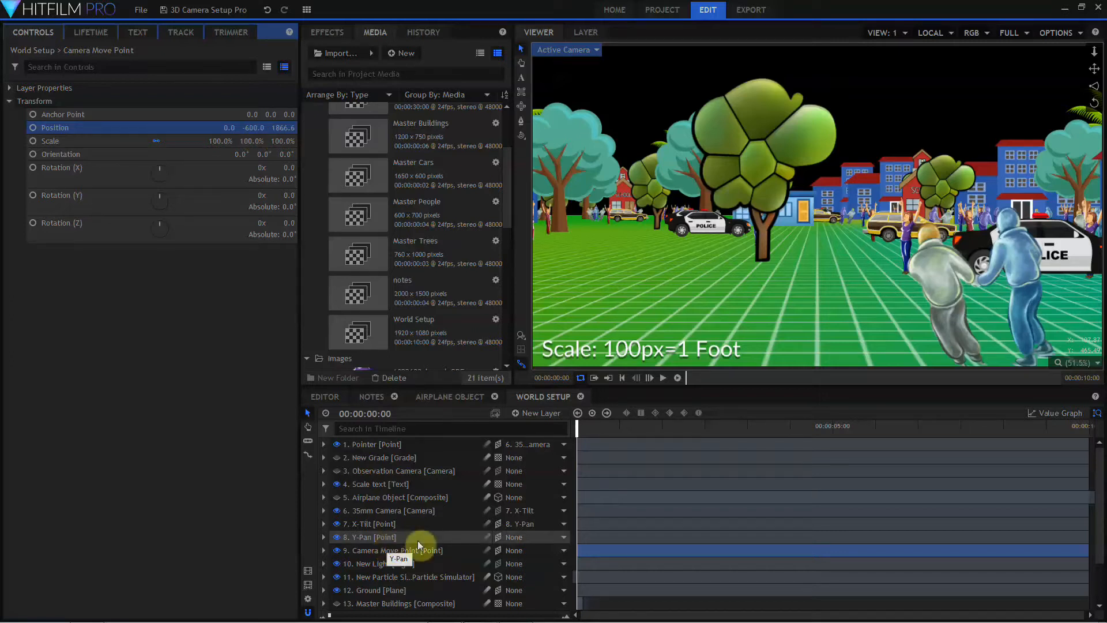
pyautogui.click(514, 538)
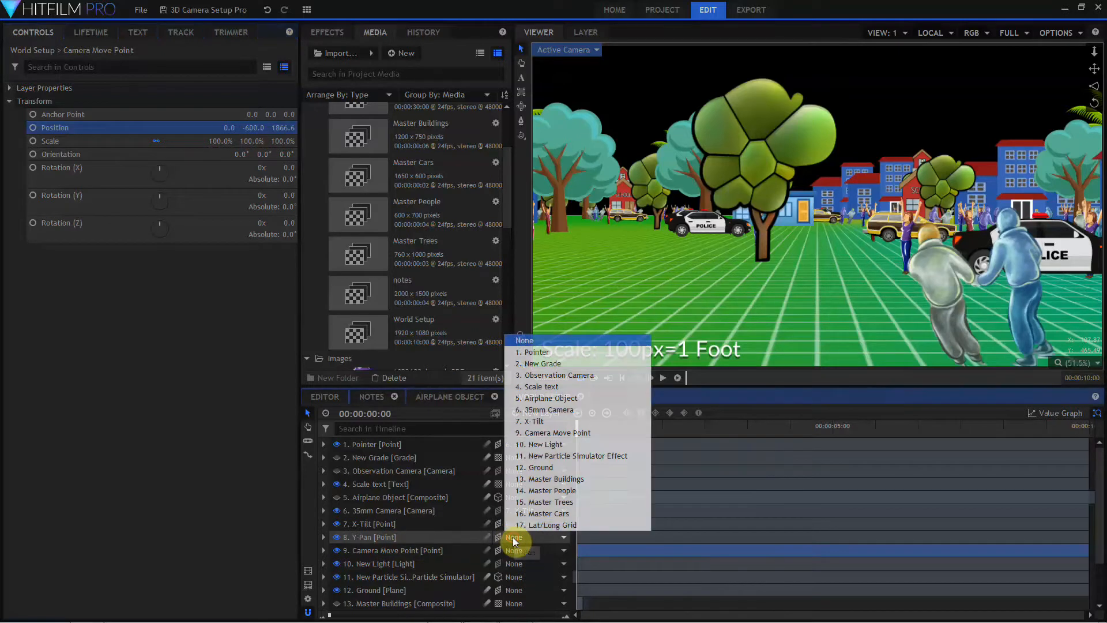
pyautogui.click(530, 433)
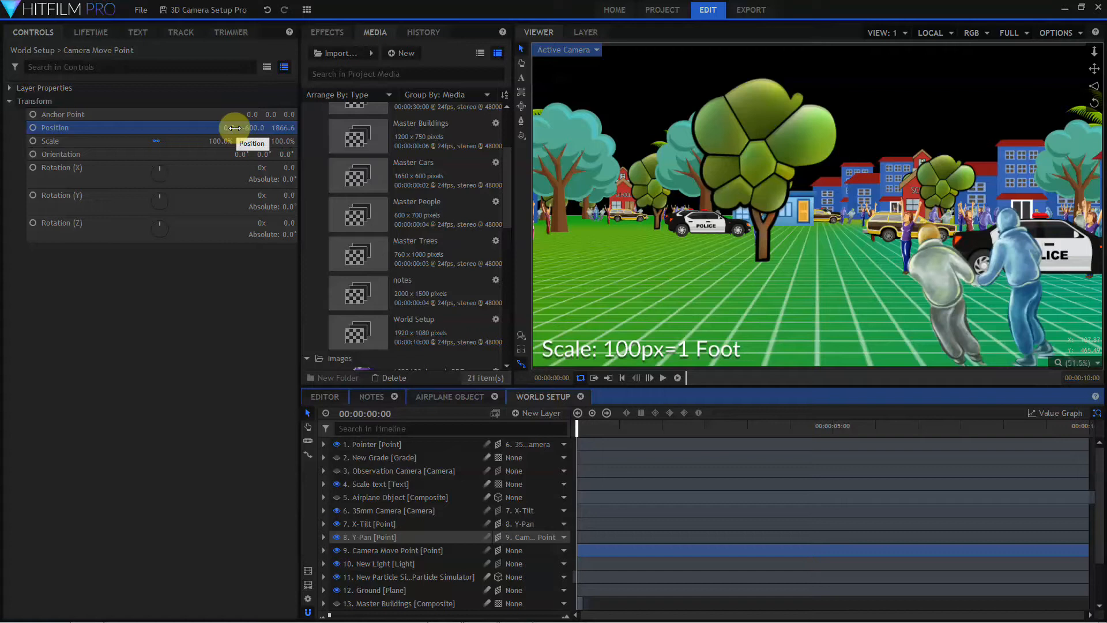
# Step: Try sliding the Camera Move Point's X position to about 1252, and undo the move
pyautogui.click(233, 127)
pyautogui.moveTo(233, 128)
pyautogui.mouseDown()
pyautogui.moveTo(210, 128)
pyautogui.moveTo(250, 127)
pyautogui.mouseUp()
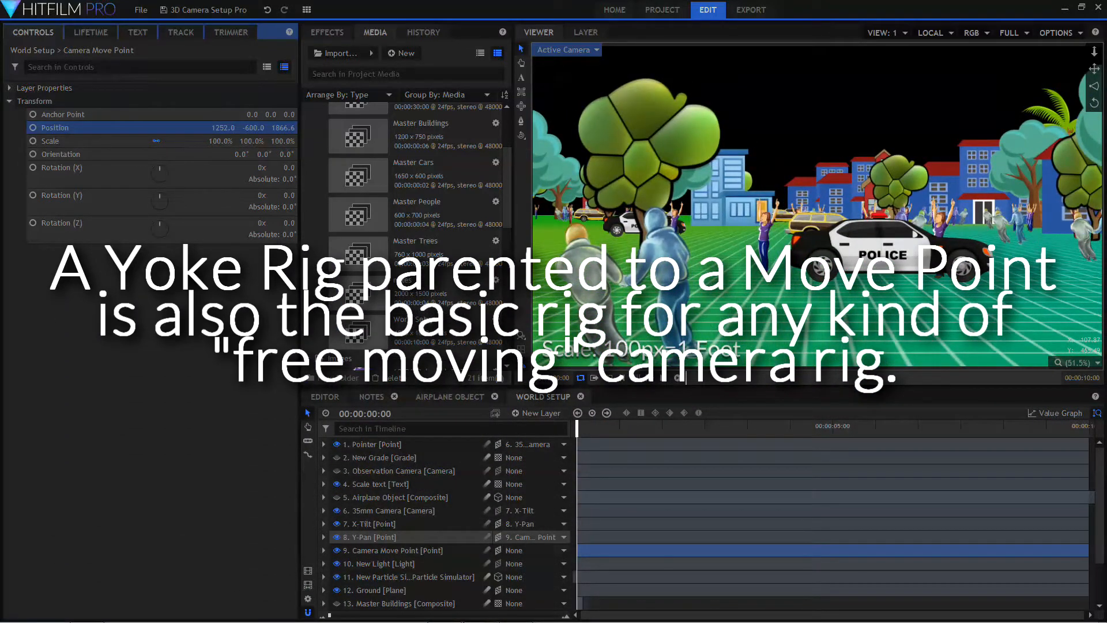
pyautogui.hotkey('ctrl', 'z')
pyautogui.hotkey('ctrl', 'z')
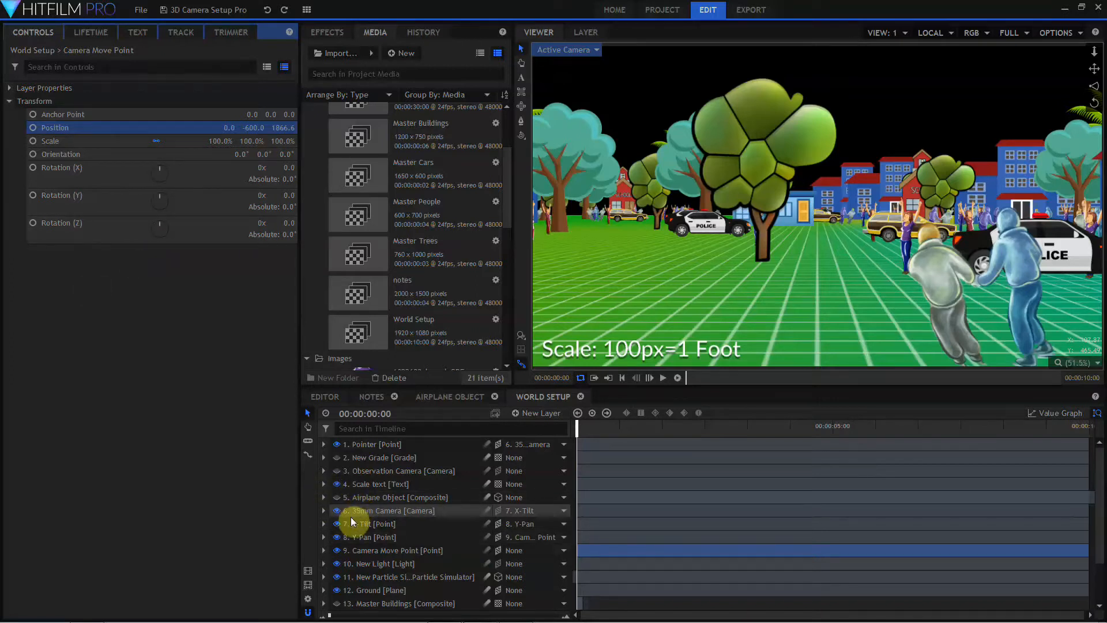
# Step: Duplicate the Camera Move Point layer and rename the copy Circle Pivot
pyautogui.click(363, 552)
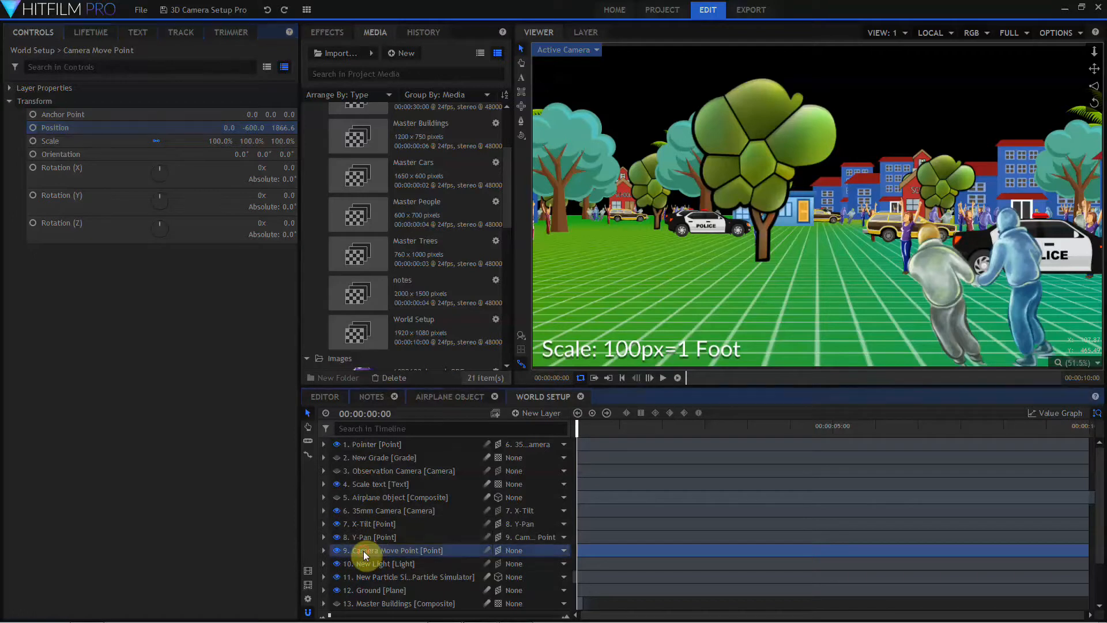
pyautogui.hotkey('ctrl', 'd')
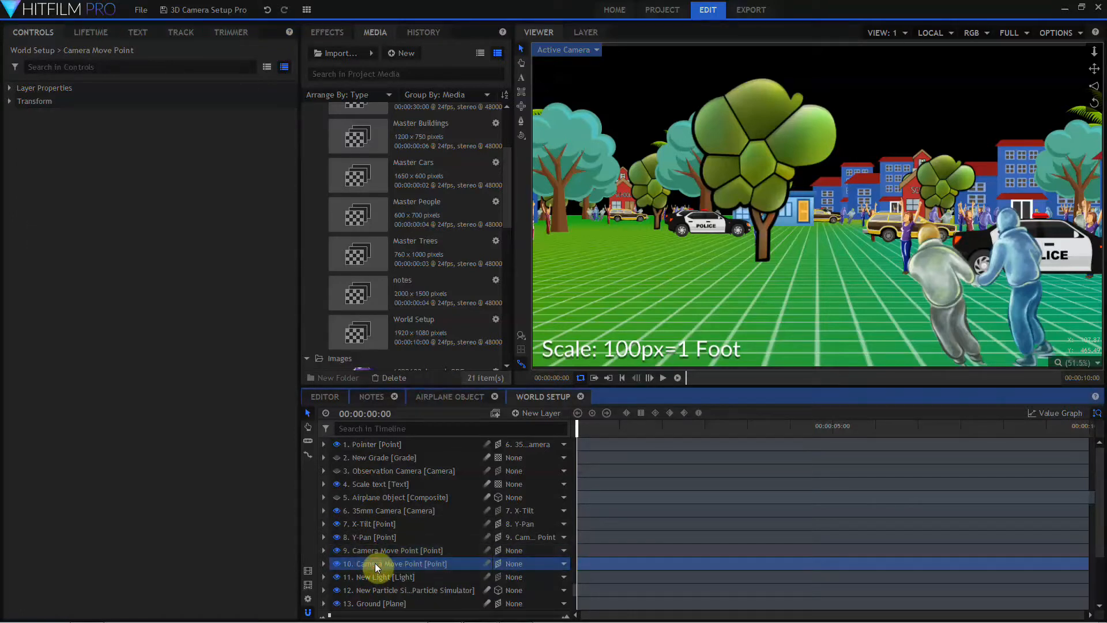
pyautogui.doubleClick(376, 565)
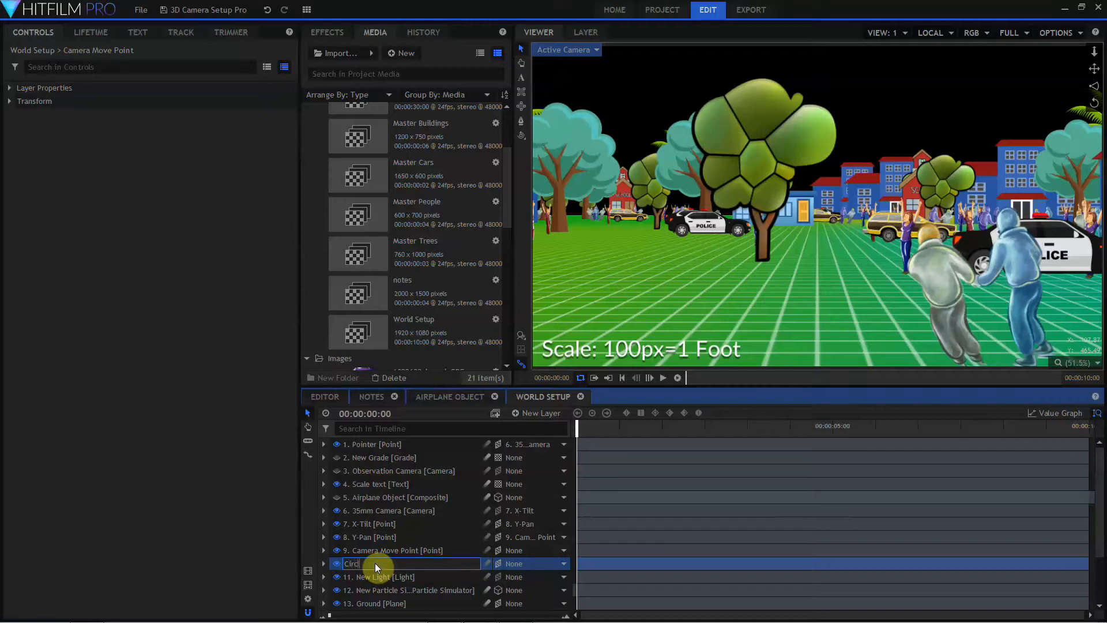
pyautogui.write('Circle Pivot')
pyautogui.press('Return')
# Step: Move the Circle Pivot point along Z to about -4171.8
pyautogui.click(10, 101)
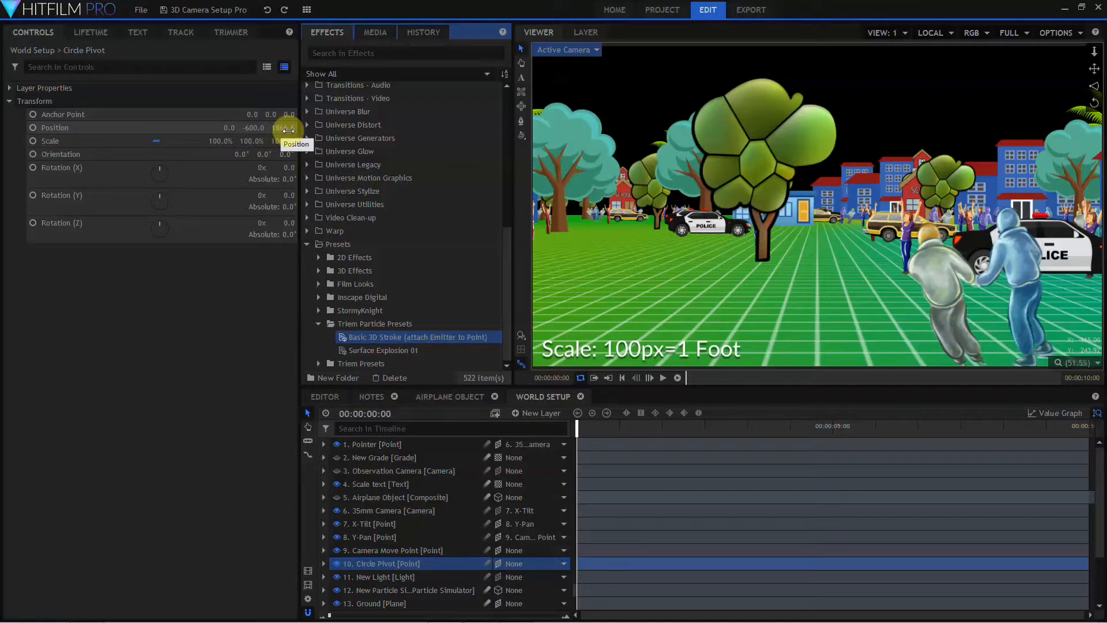
pyautogui.click(288, 130)
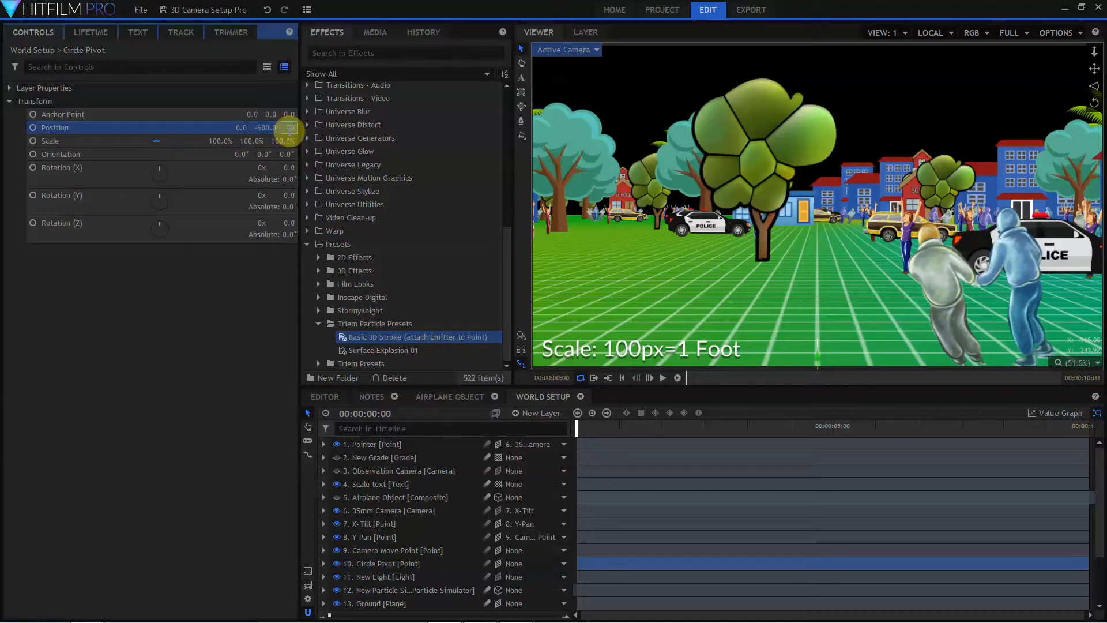
pyautogui.press('Return')
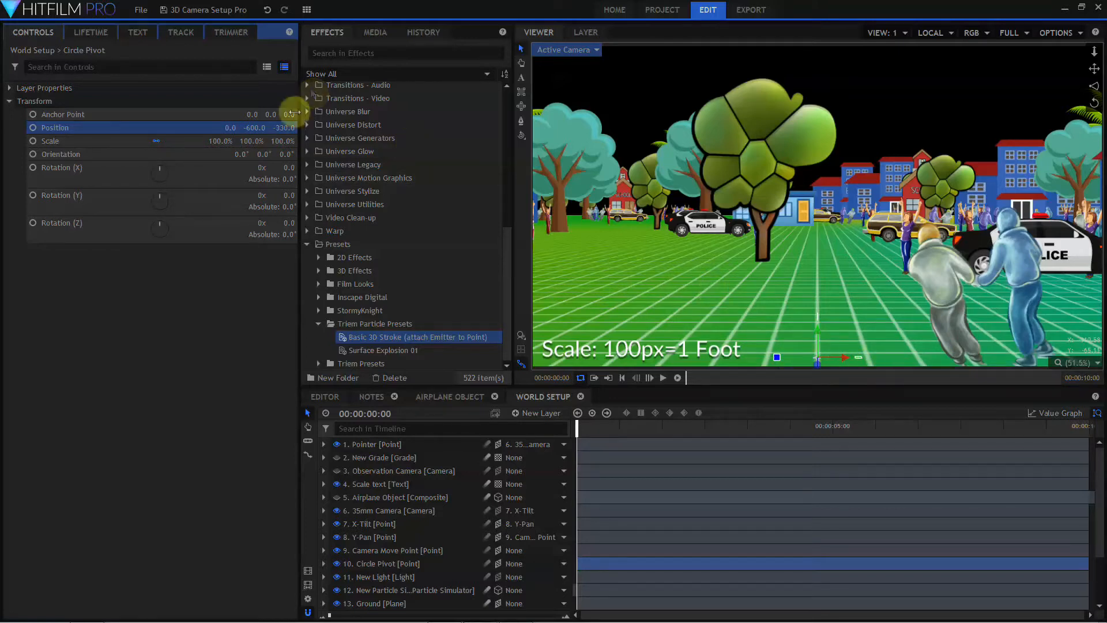
pyautogui.moveTo(284, 128); pyautogui.dragTo(281, 128)
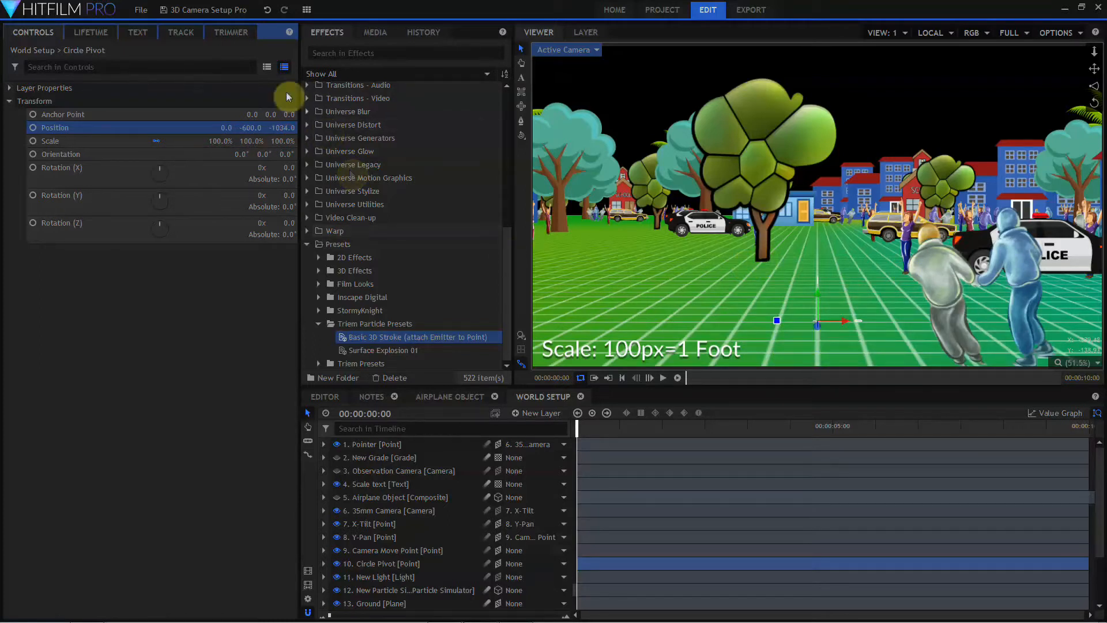
pyautogui.moveTo(284, 127); pyautogui.dragTo(283, 127)
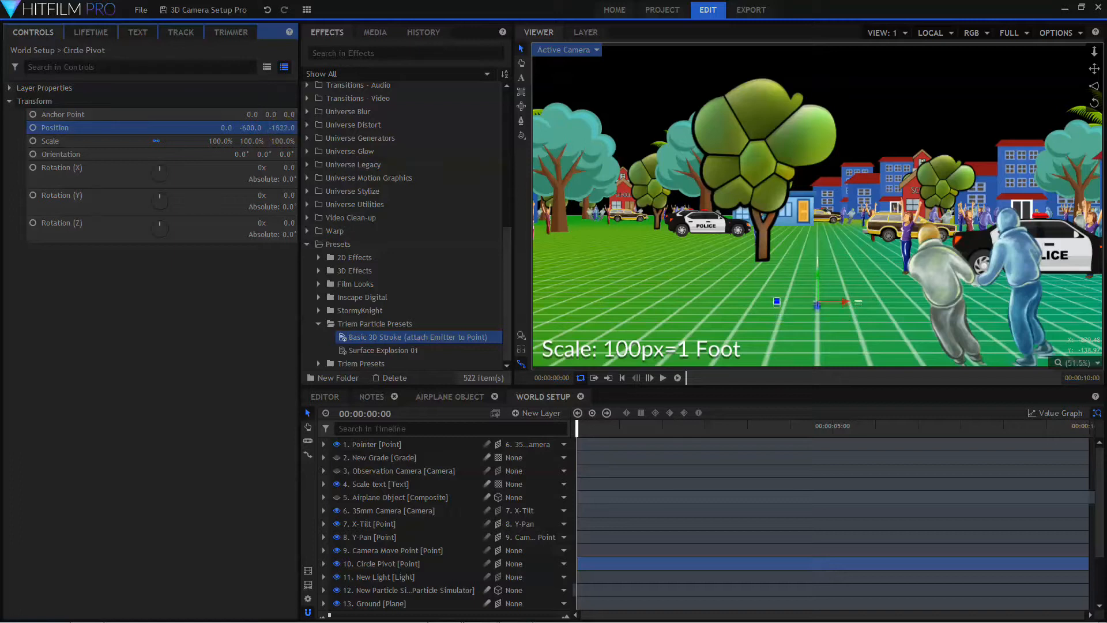
pyautogui.moveTo(816, 312); pyautogui.dragTo(857, 7)
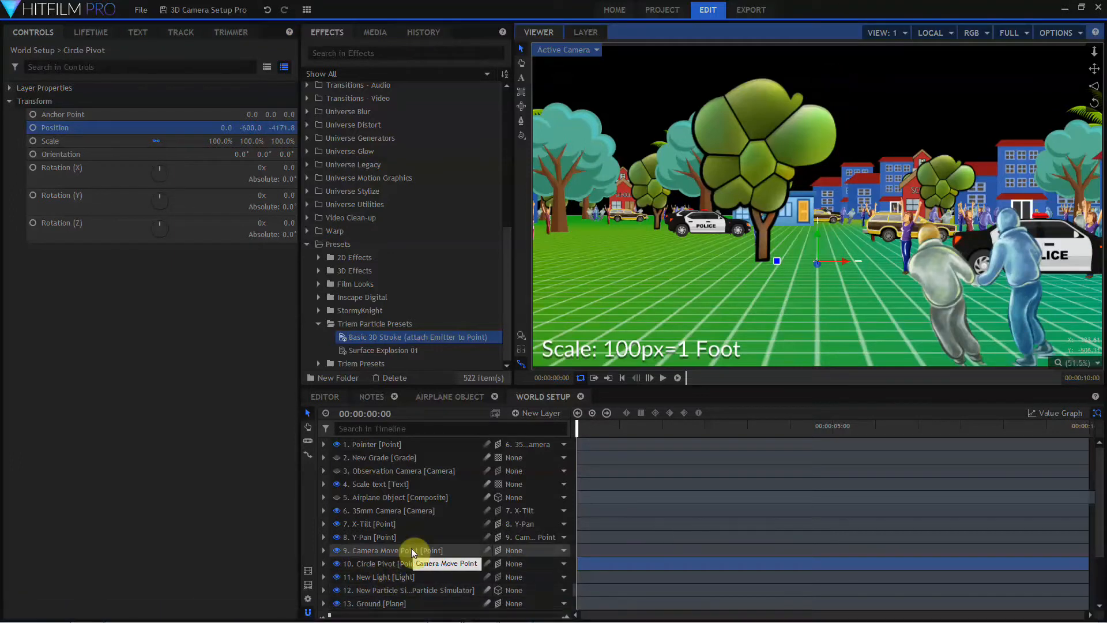
# Step: Parent Camera Move Point to Circle Pivot and test the circling move by scrubbing the pivot's Y rotation
pyautogui.click(542, 551)
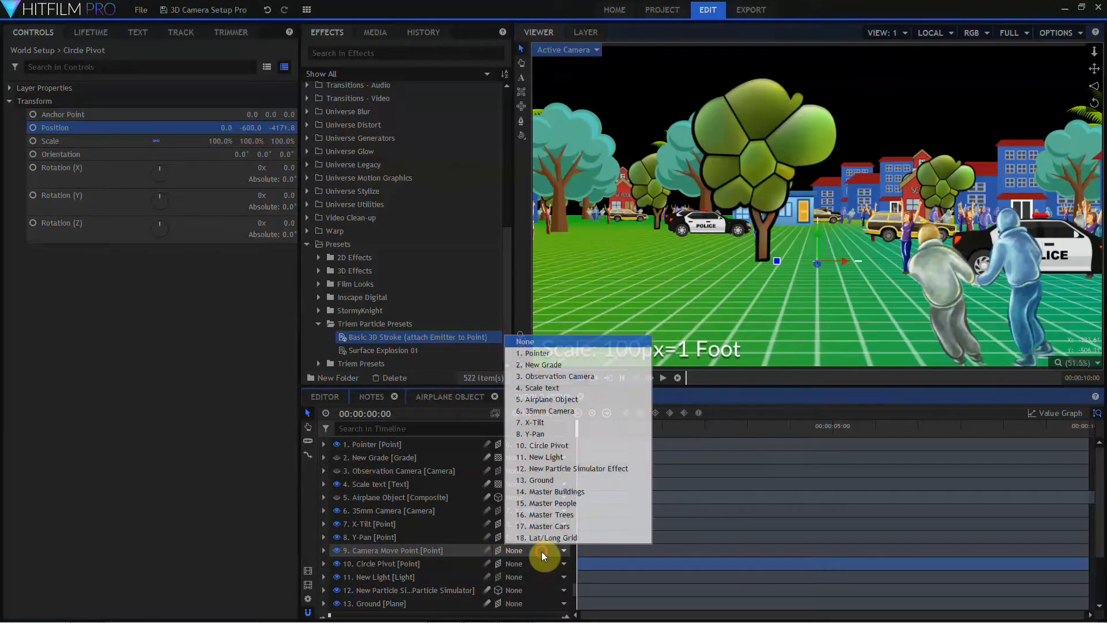
pyautogui.click(554, 445)
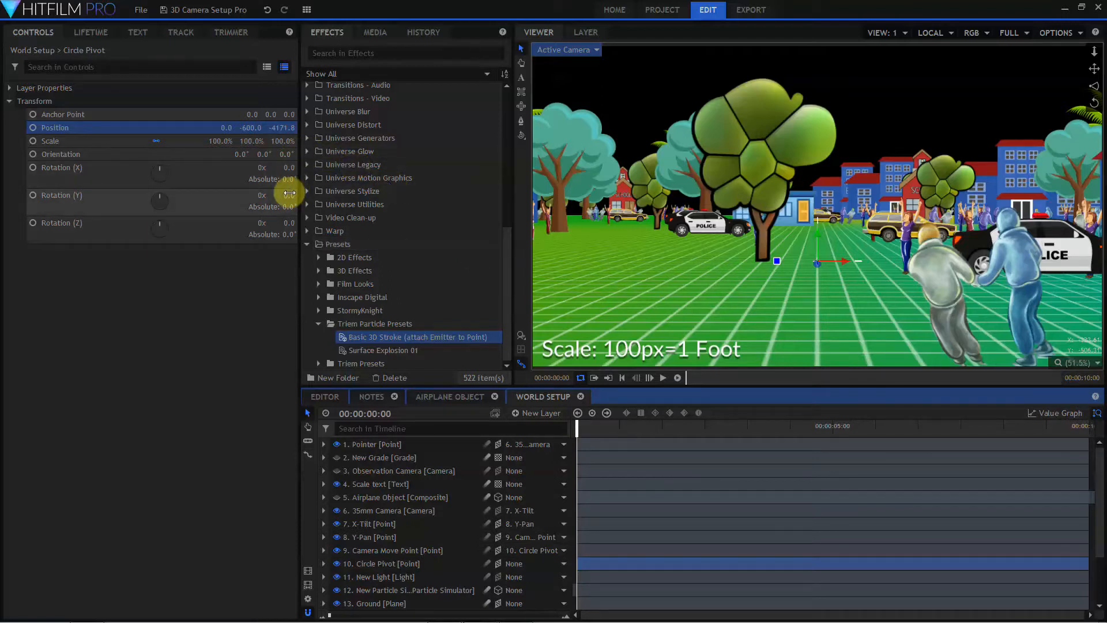
pyautogui.click(289, 198)
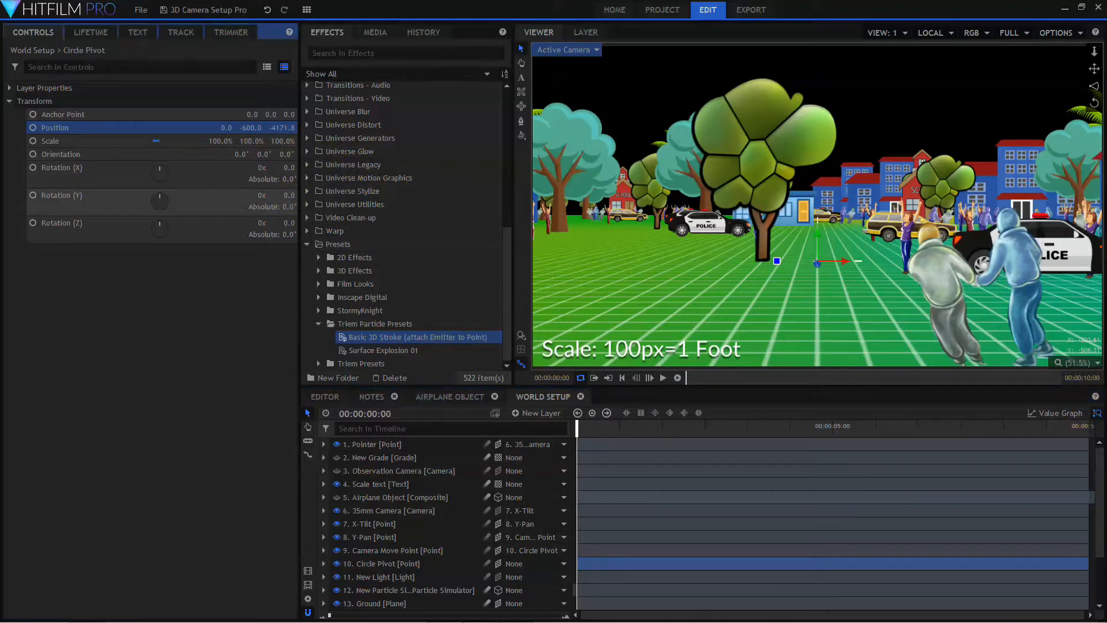
pyautogui.moveTo(288, 198)
pyautogui.mouseDown()
pyautogui.moveTo(239, 198)
pyautogui.moveTo(334, 198)
pyautogui.moveTo(289, 198)
pyautogui.mouseUp()
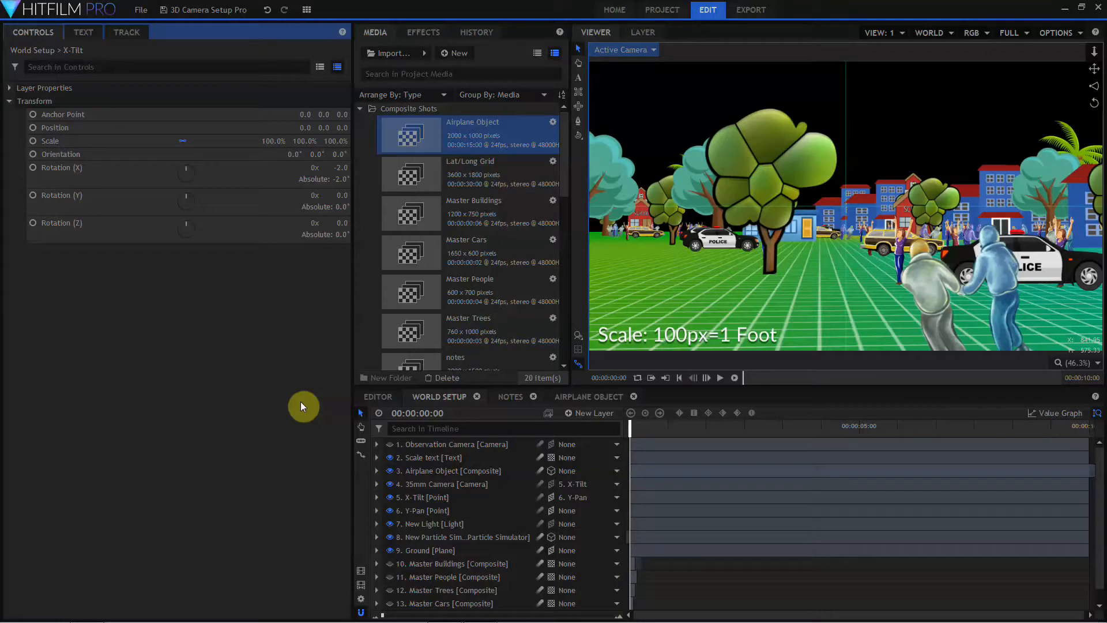
# Step: Add a new camera layer named SnorriCam and parent it to the Airplane Object layer
pyautogui.click(569, 413)
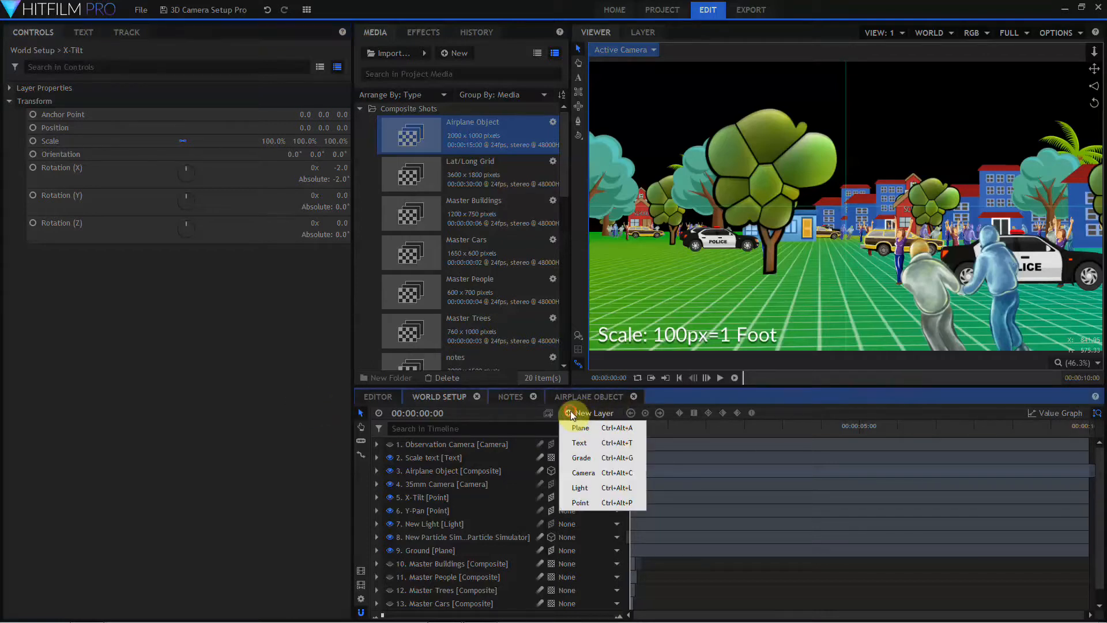
pyautogui.click(583, 472)
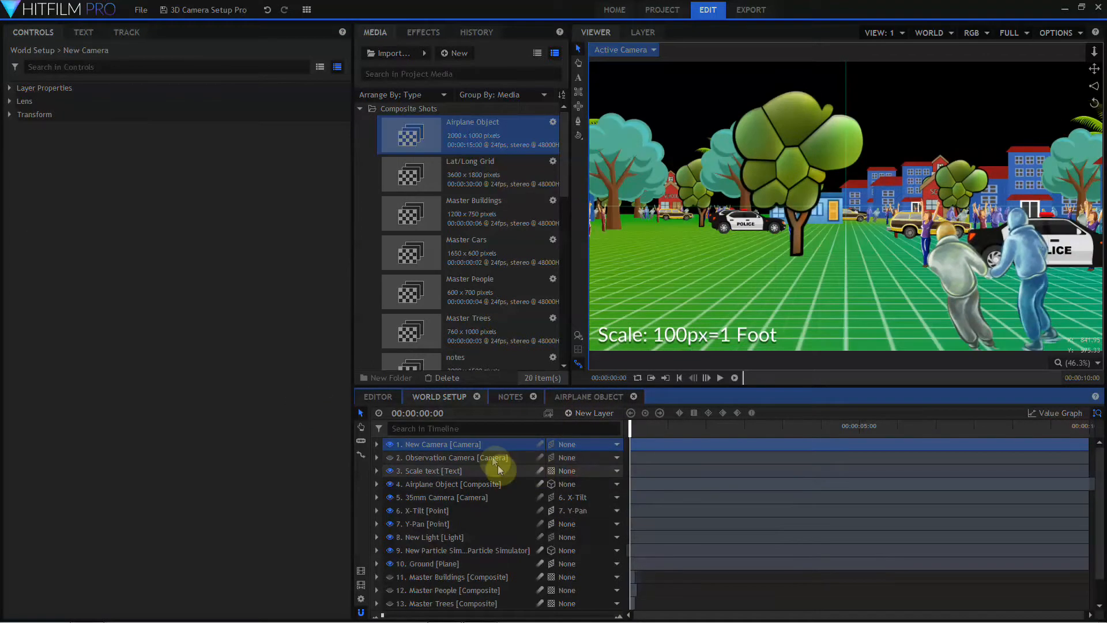
pyautogui.click(471, 447)
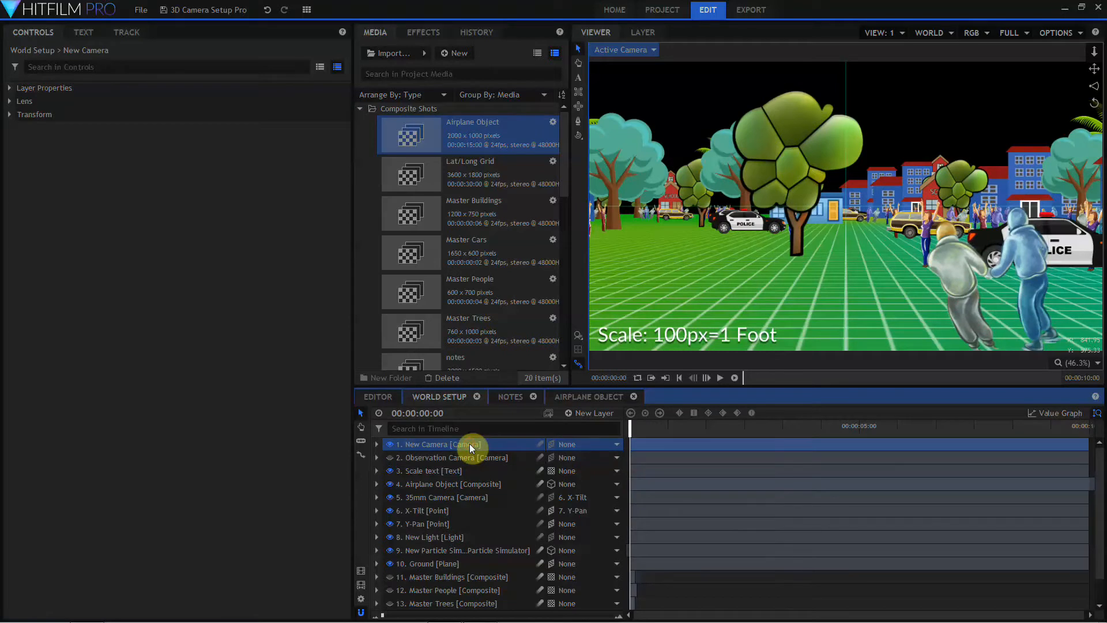
pyautogui.click(469, 444)
pyautogui.write('SnorriCam')
pyautogui.press('Return')
pyautogui.click(567, 448)
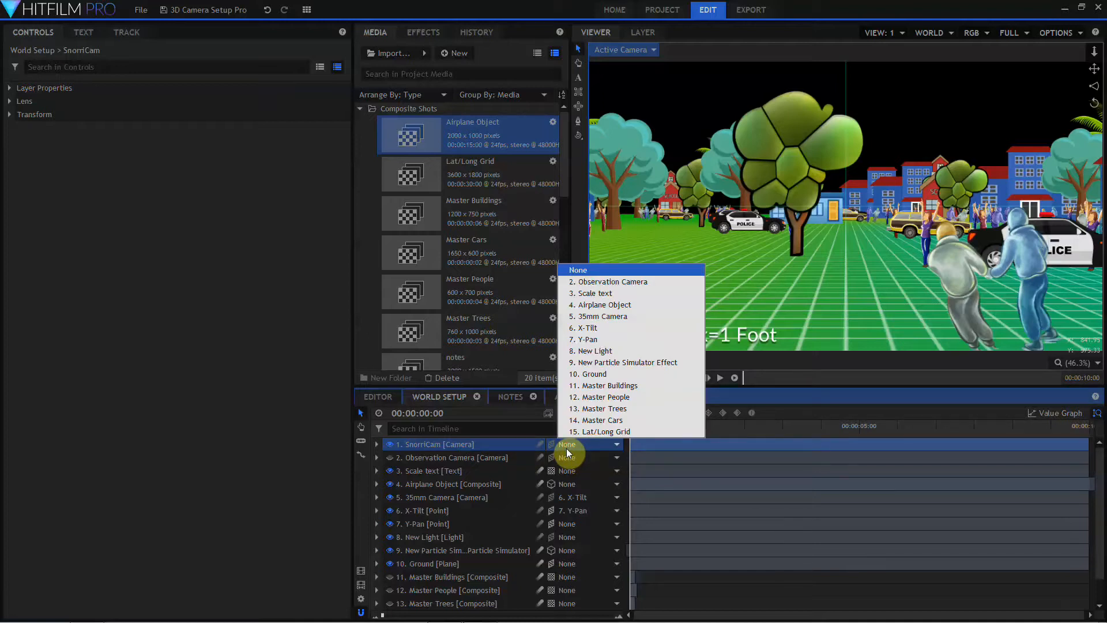
pyautogui.click(587, 306)
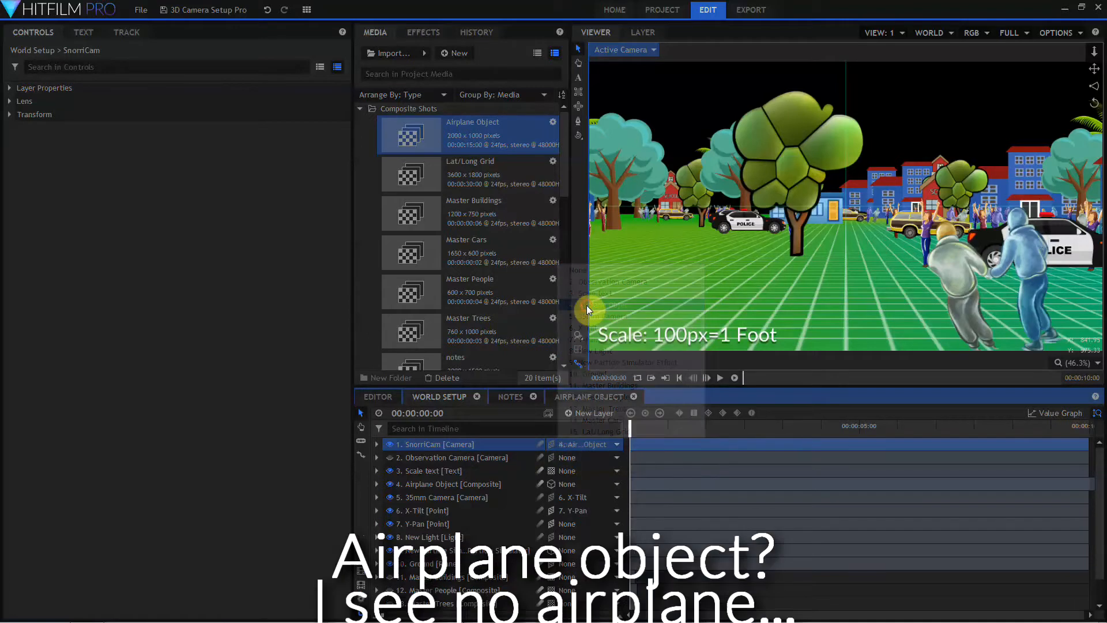
# Step: Set the SnorriCam camera's position to 0, 0, -3500 for a side view of the airplane
pyautogui.click(375, 445)
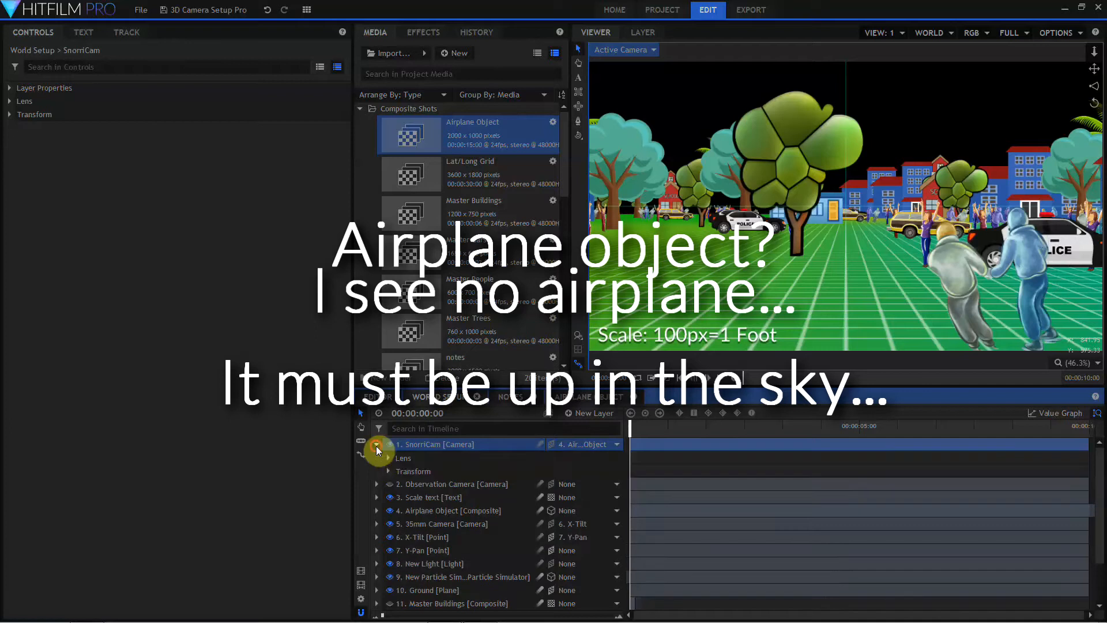
pyautogui.click(388, 470)
pyautogui.click(528, 484)
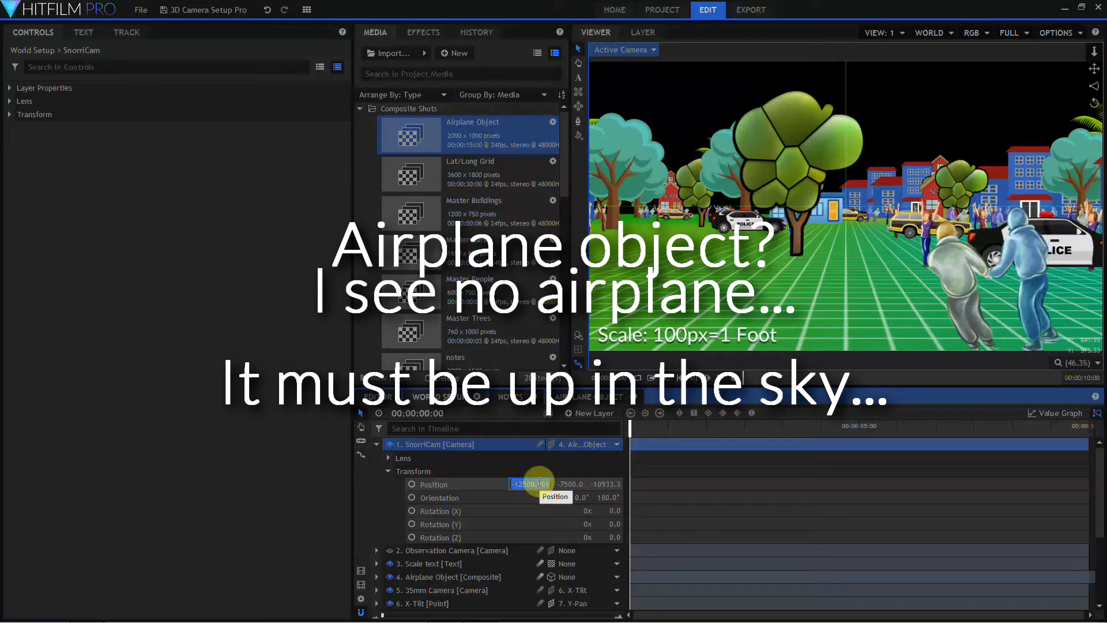
pyautogui.write('0')
pyautogui.press('Tab')
pyautogui.write('0')
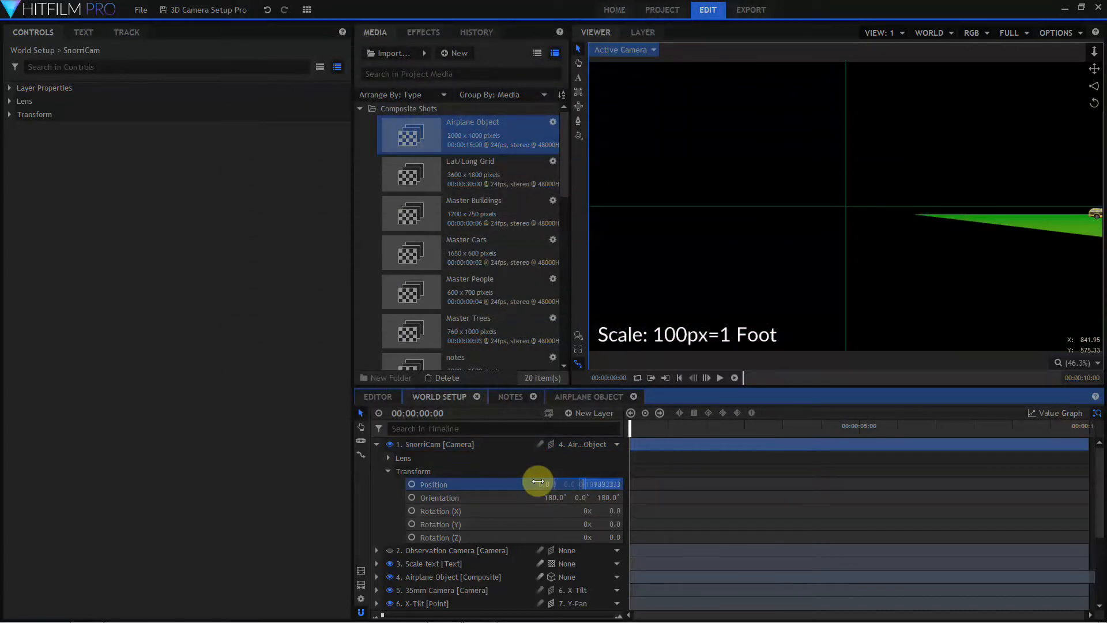
pyautogui.press('Tab')
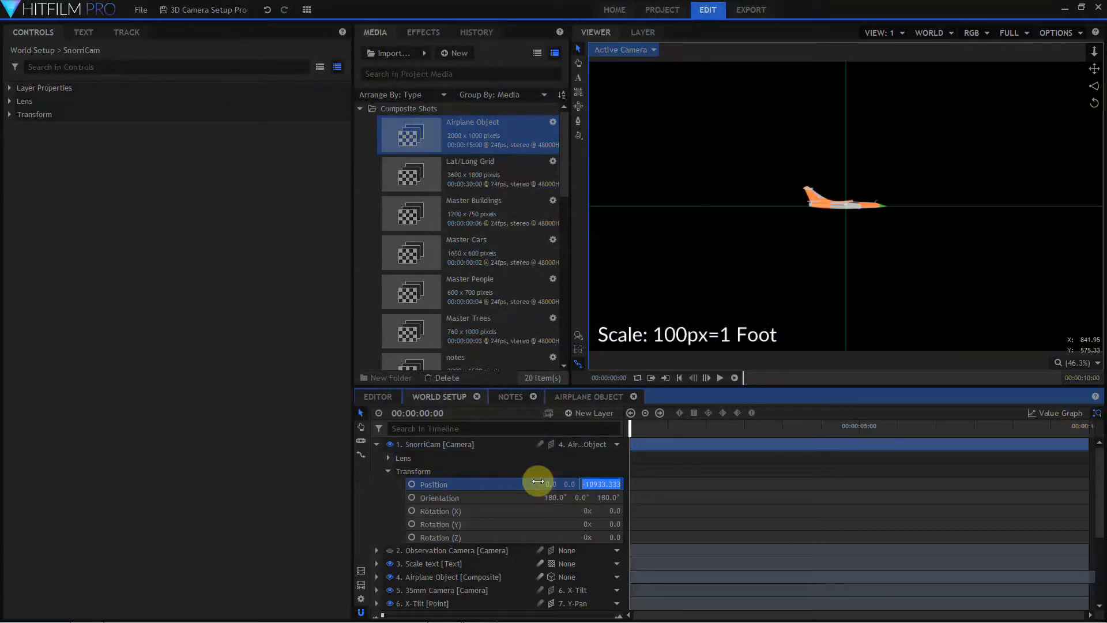
pyautogui.write('-3500')
pyautogui.press('Return')
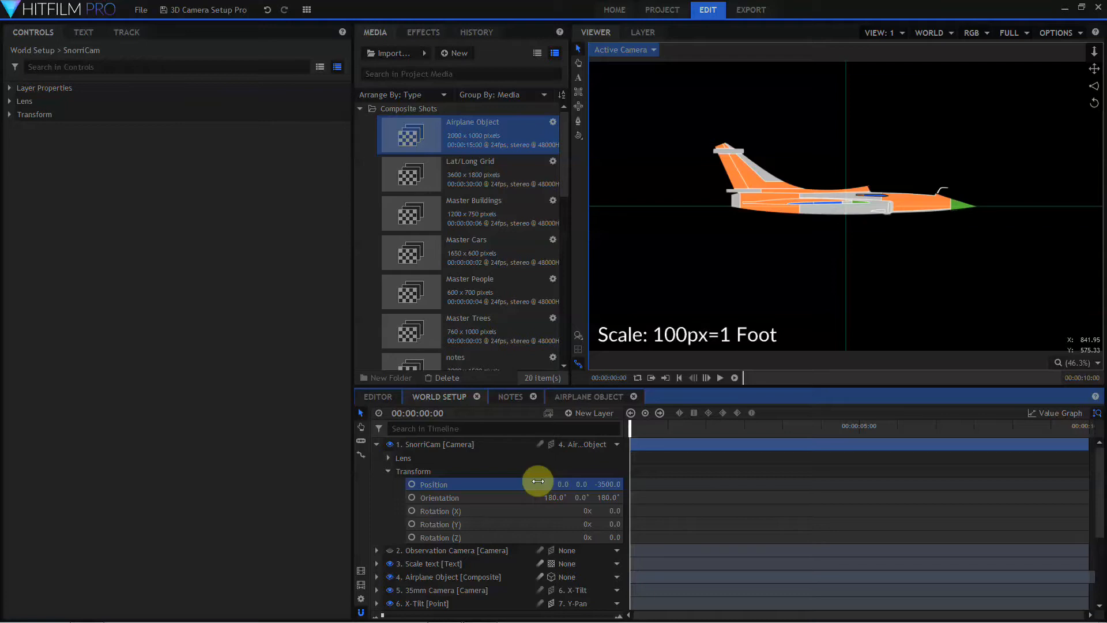
# Step: Set SnorriCam's Z position to 0, Y position to 3500 and X rotation to 90, and scrub the timeline to preview the shot
pyautogui.click(605, 485)
pyautogui.write('0')
pyautogui.press('Return')
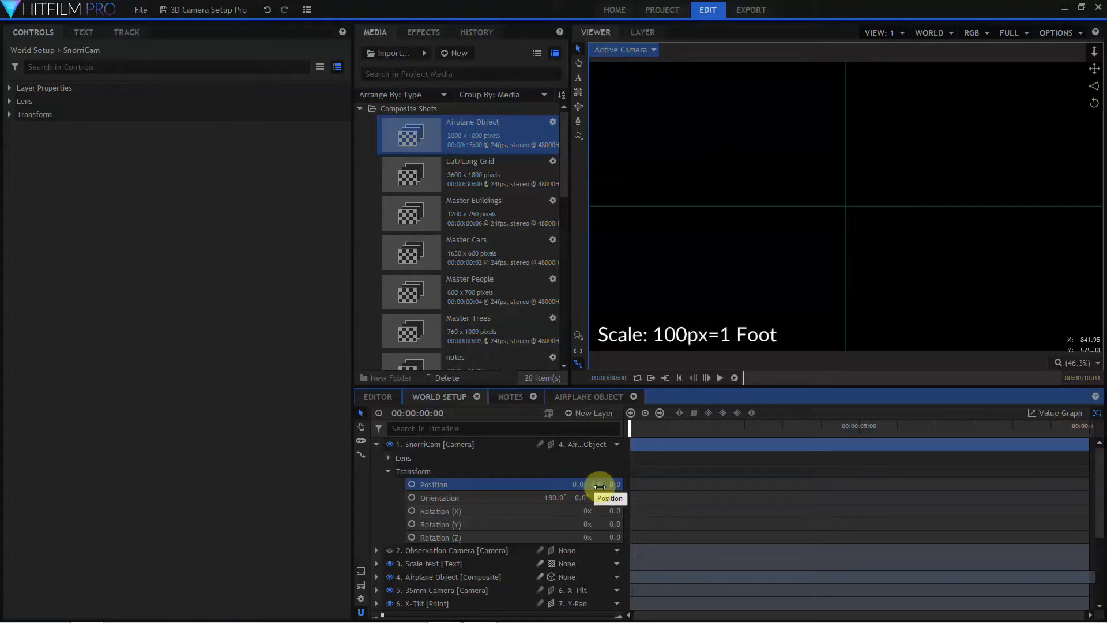
pyautogui.click(595, 484)
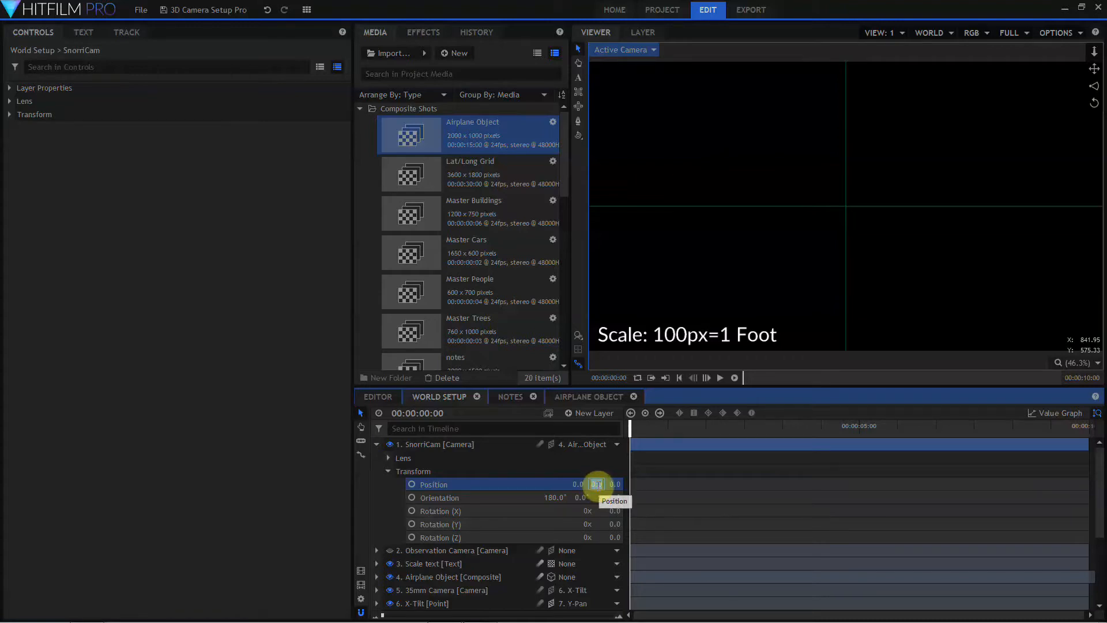
pyautogui.write('350')
pyautogui.press('Return')
pyautogui.click(613, 511)
pyautogui.write('90')
pyautogui.press('Return')
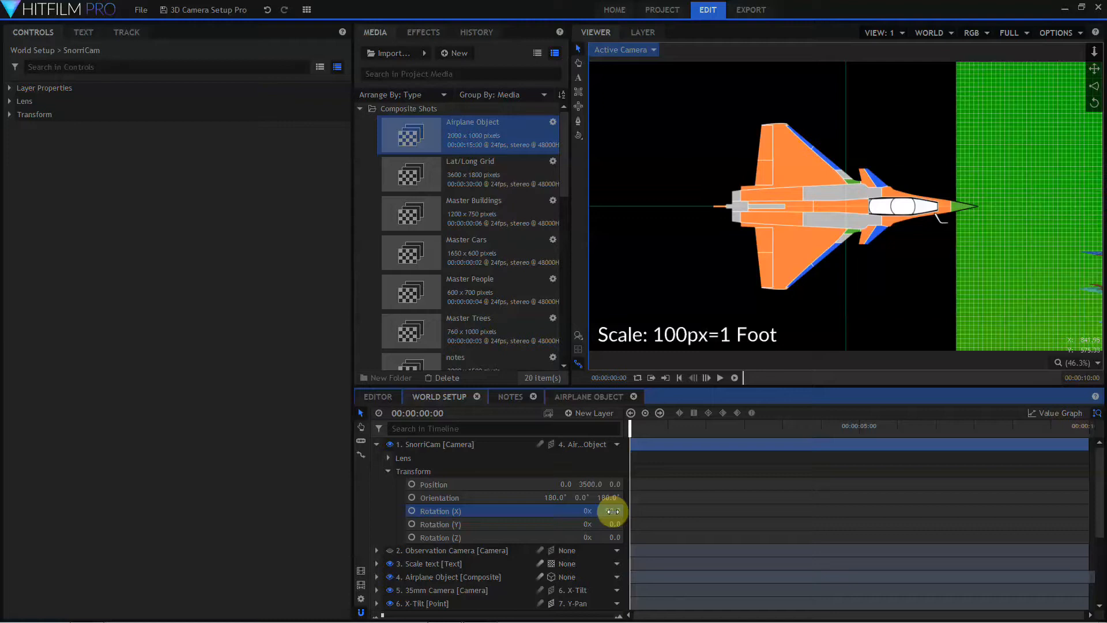
pyautogui.moveTo(631, 426); pyautogui.dragTo(1062, 436)
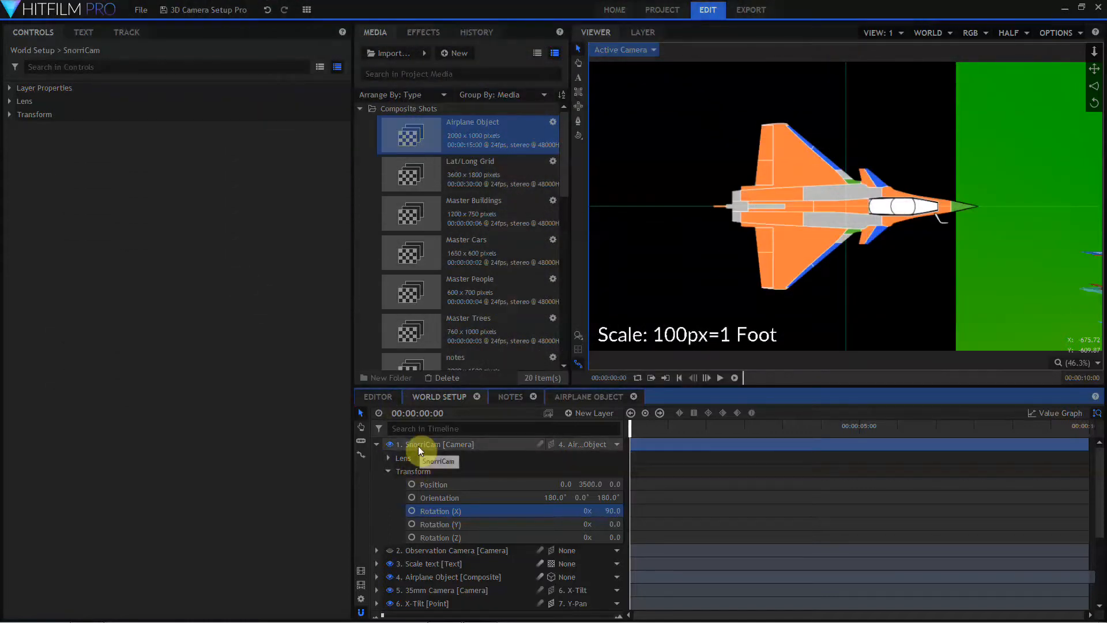
# Step: Set SnorriCam's Y position to 0
pyautogui.click(576, 483)
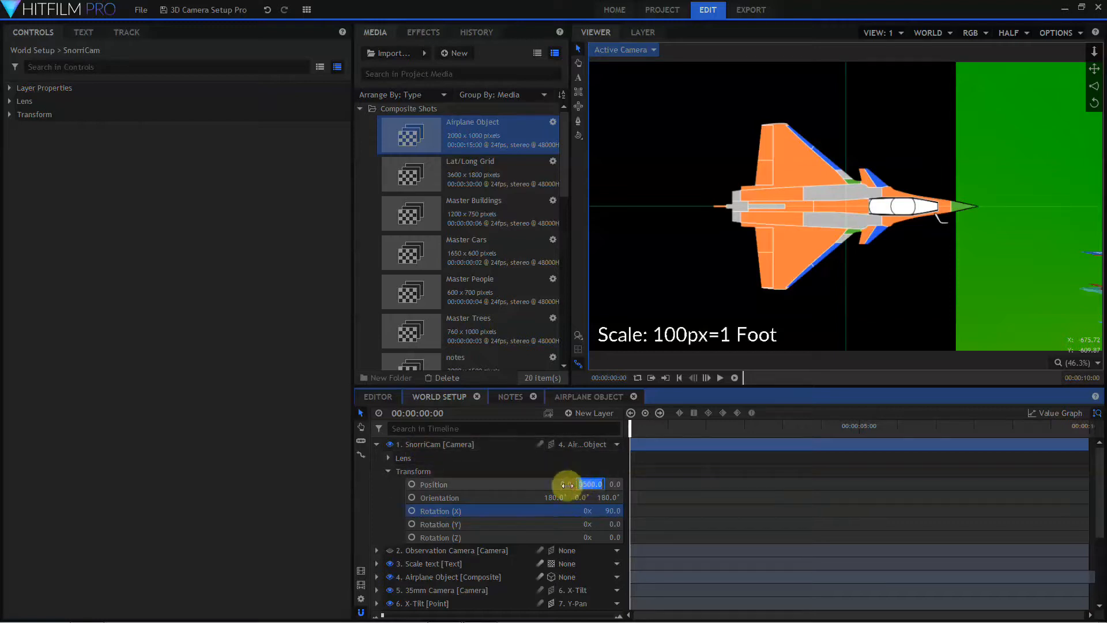
pyautogui.write('0')
pyautogui.press('Return')
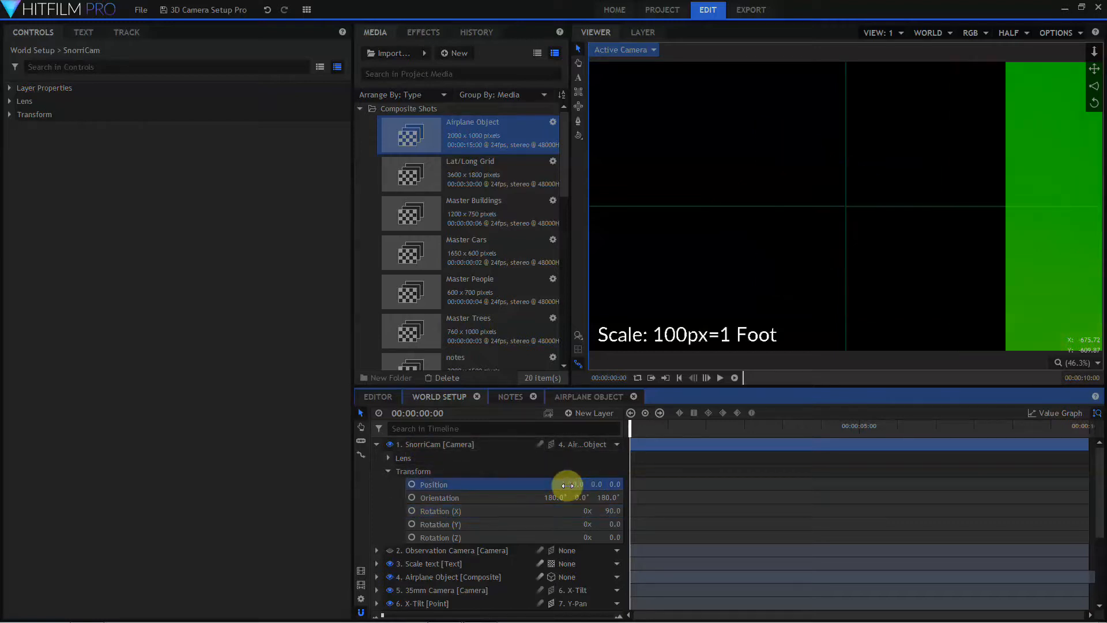
# Step: Set SnorriCam's Z position to -3500 and X rotation to 0 for a side view of the airplane
pyautogui.click(615, 483)
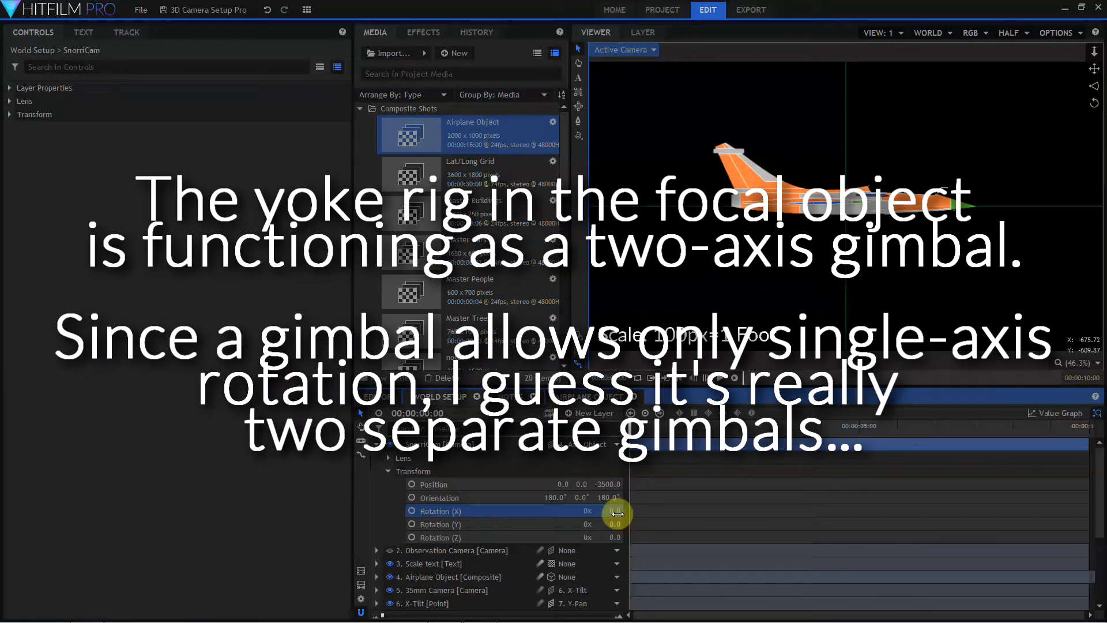
# Step: Add a new point layer named Selfie X Tilt and parent it to the Airplane Object layer
pyautogui.click(569, 412)
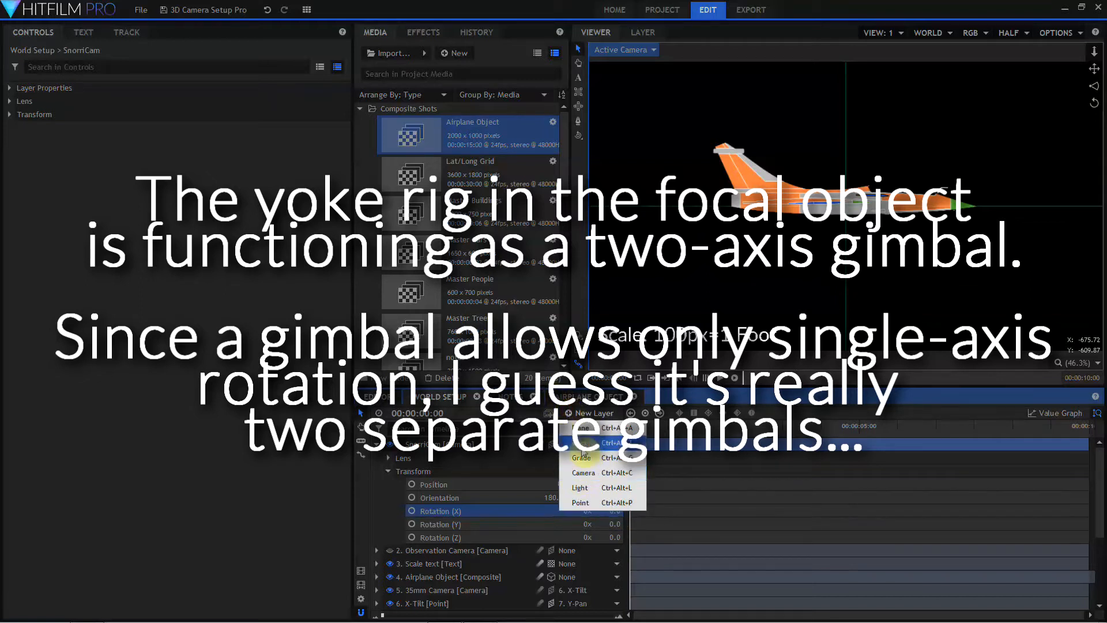
pyautogui.click(581, 501)
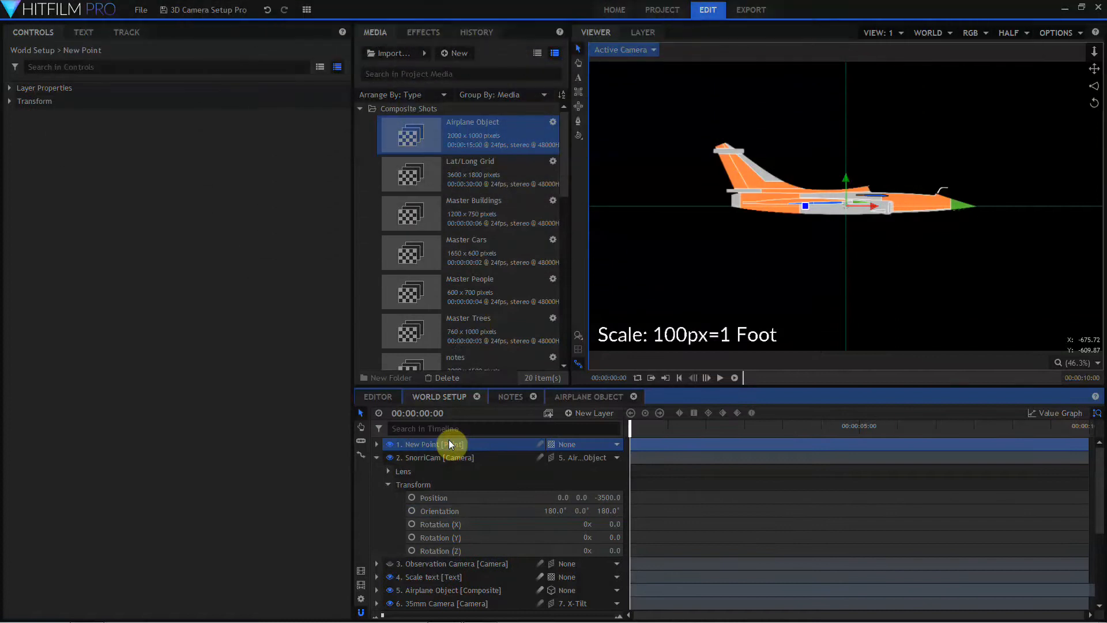
pyautogui.doubleClick(449, 439)
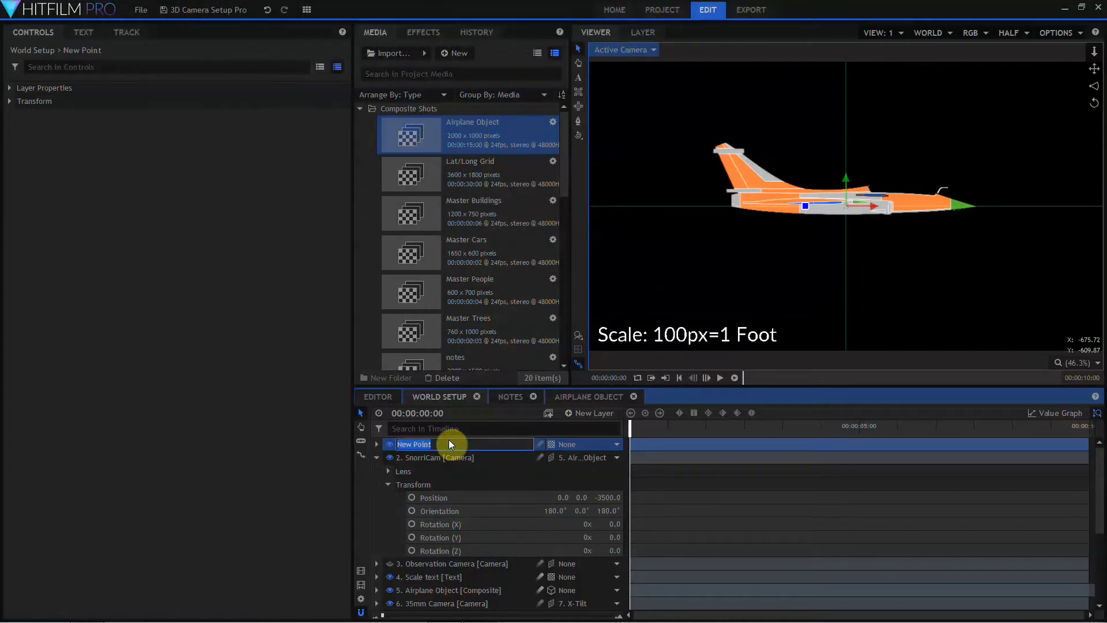
pyautogui.write('Selfie X Tilt')
pyautogui.press('Return')
pyautogui.click(568, 443)
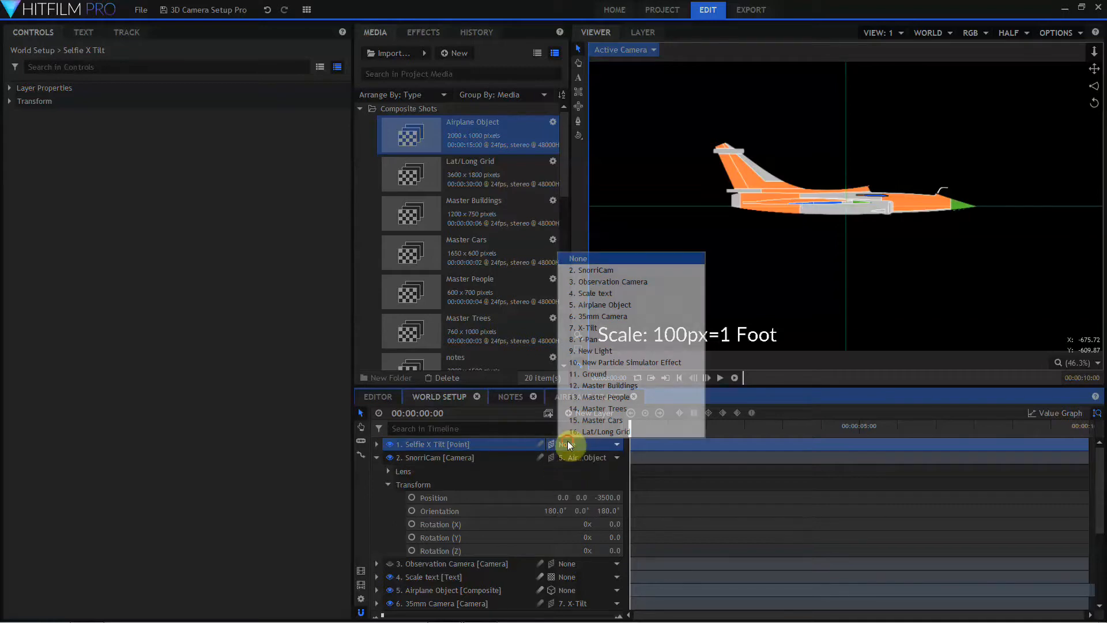
pyautogui.click(605, 304)
# Step: Set the Selfie X Tilt point's position to 0, 0, 0 so it sits at the airplane's center
pyautogui.click(376, 445)
pyautogui.click(388, 458)
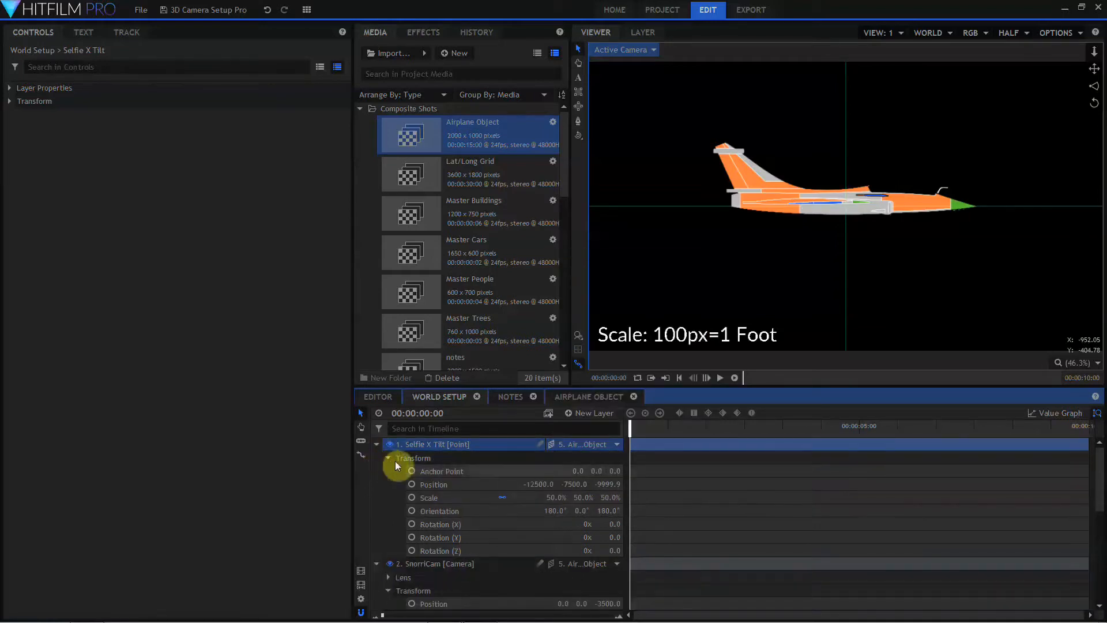
pyautogui.click(533, 484)
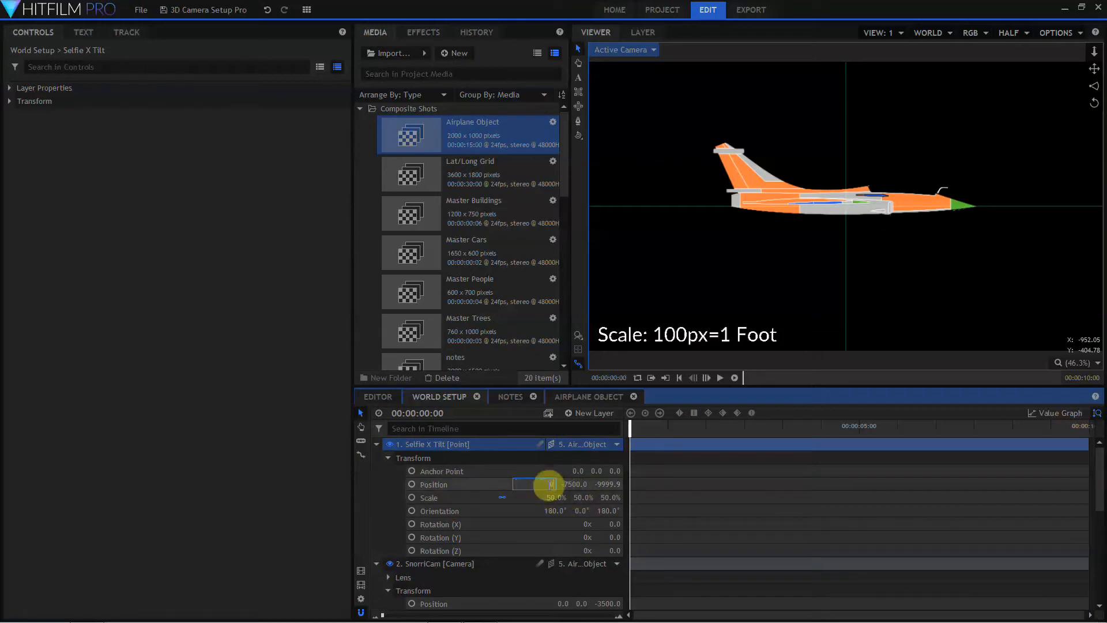
pyautogui.write('0')
pyautogui.press('Tab')
pyautogui.write('0')
pyautogui.press('Tab')
pyautogui.write('0')
pyautogui.press('Tab')
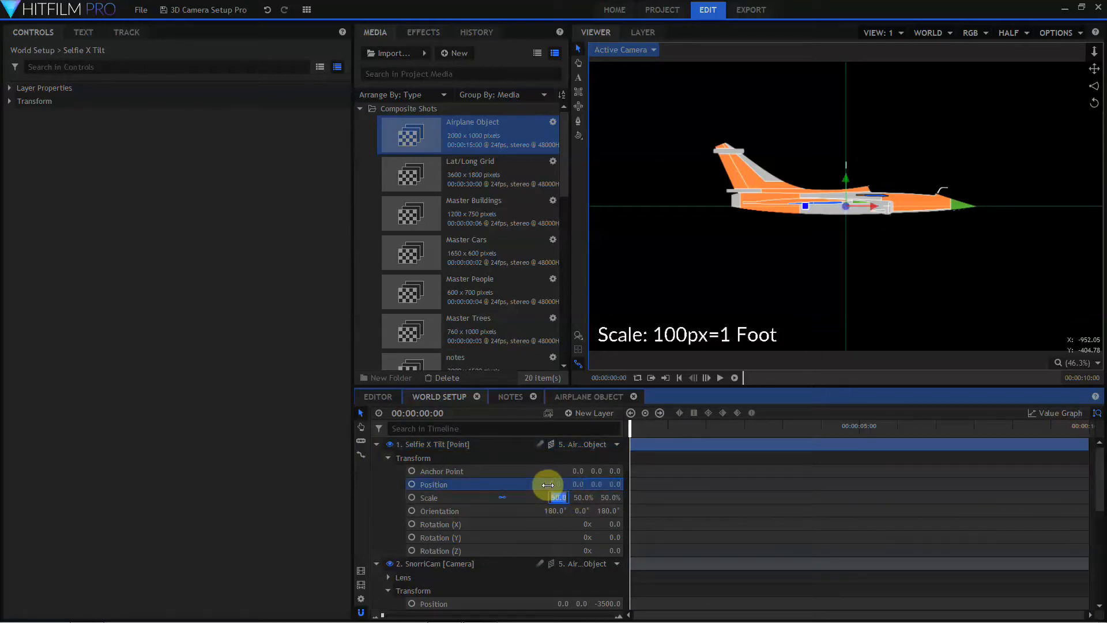
# Step: Duplicate the Selfie X Tilt point and rename the lower copy Selfie Y Pan
pyautogui.doubleClick(424, 445)
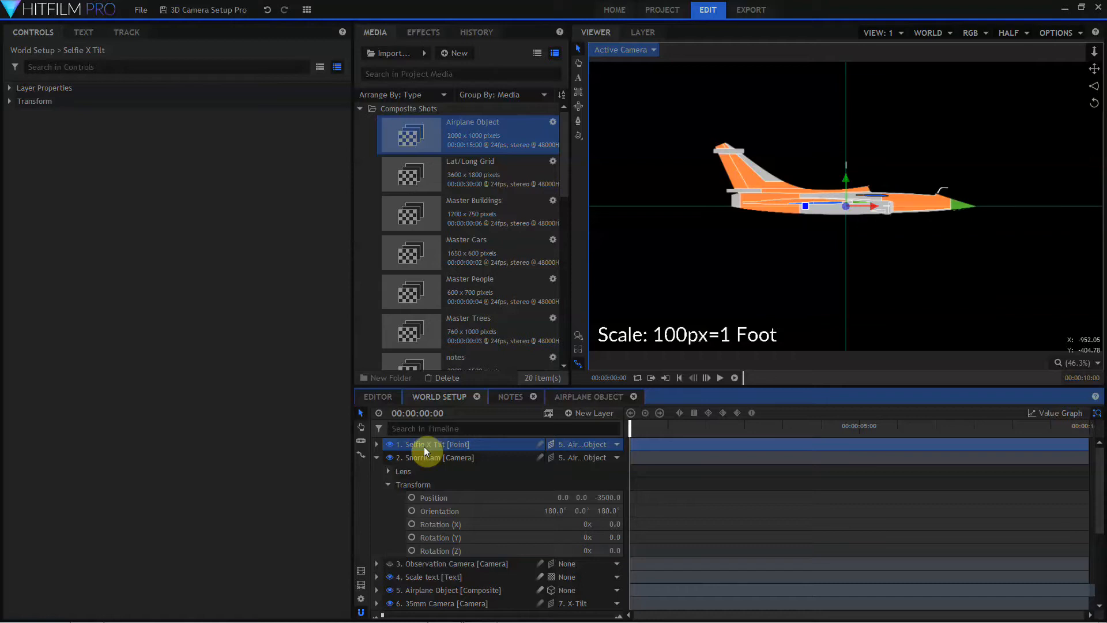
pyautogui.hotkey('ctrl', 'd')
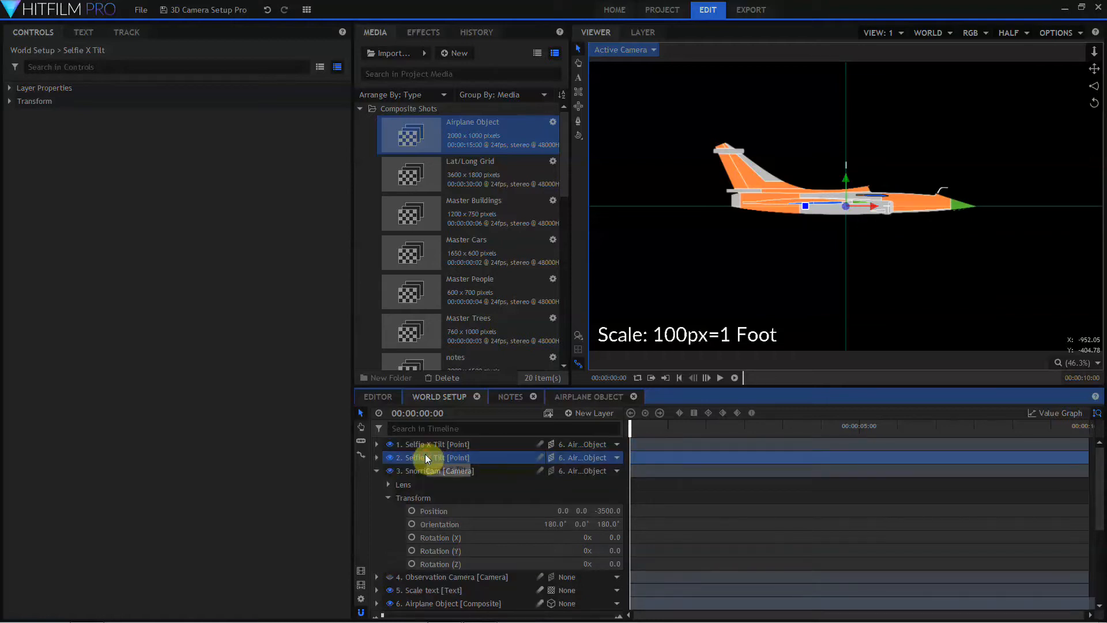
pyautogui.doubleClick(424, 457)
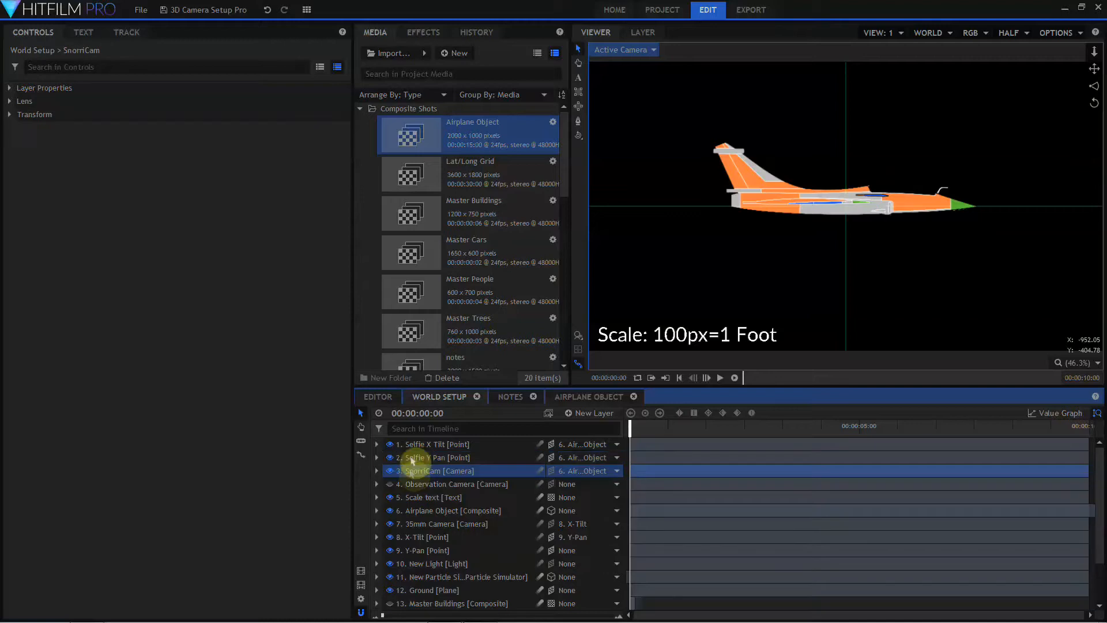
# Step: Move the SnorriCam layer above both Selfie points and rename it Selfie Cam
pyautogui.moveTo(413, 465); pyautogui.dragTo(411, 449)
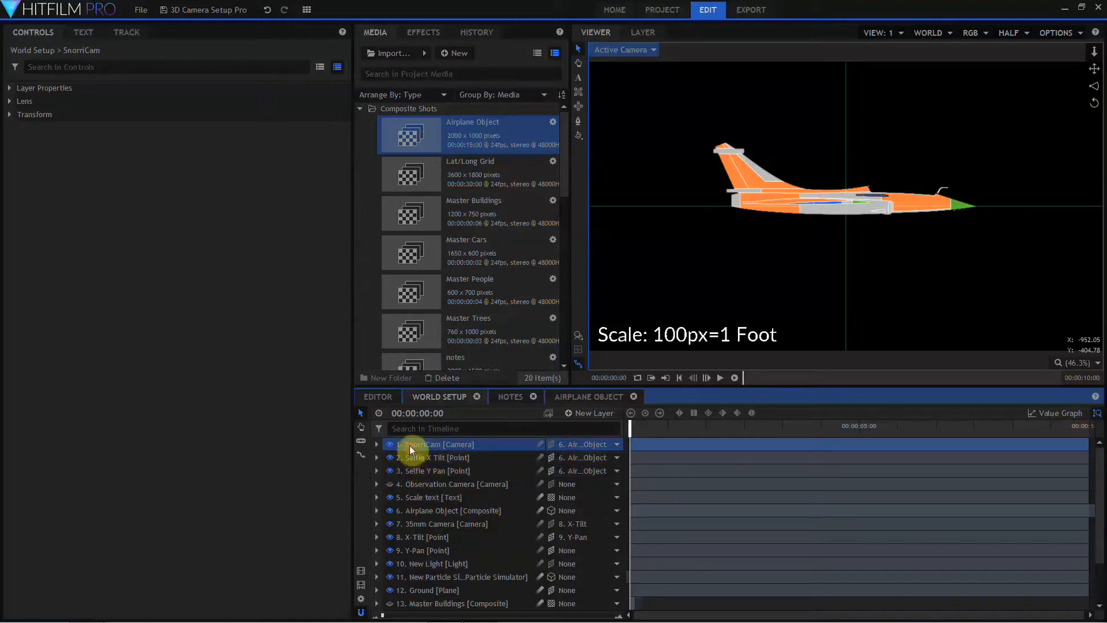
pyautogui.doubleClick(410, 448)
pyautogui.write('Selfie Cam')
pyautogui.press('Return')
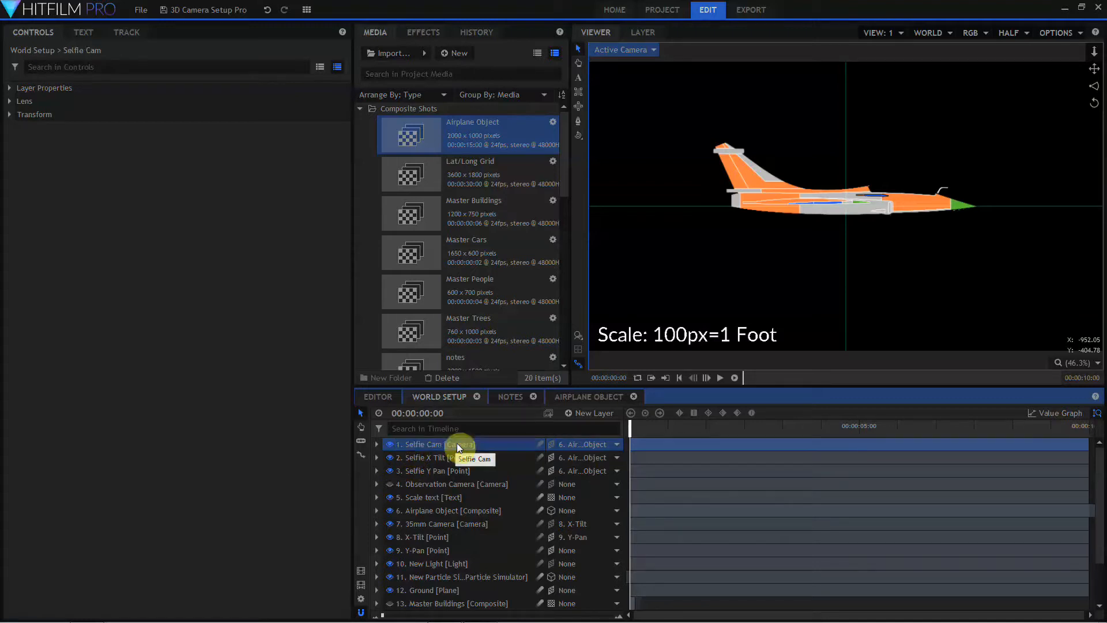
# Step: Parent Selfie Cam to Selfie X Tilt, and Selfie X Tilt to Selfie Y Pan
pyautogui.click(567, 445)
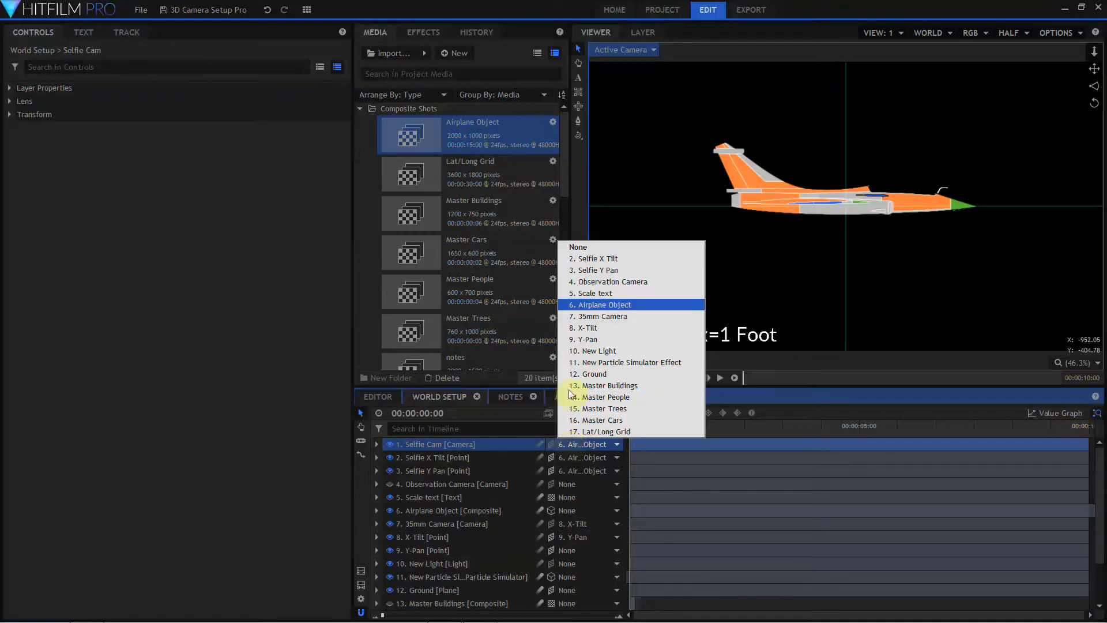
pyautogui.click(590, 261)
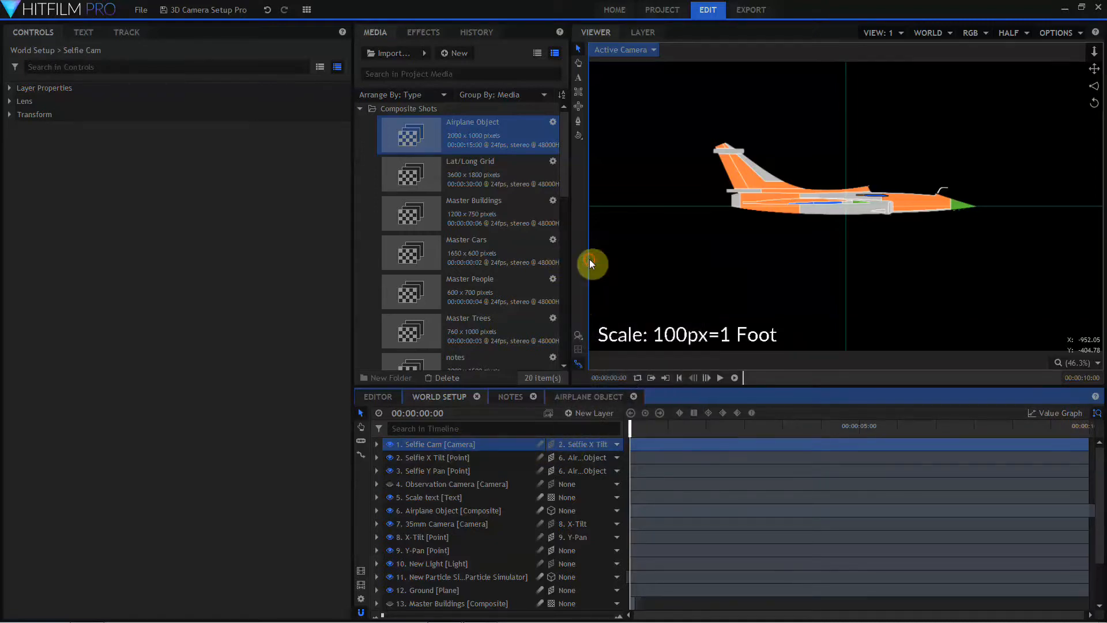
pyautogui.click(570, 459)
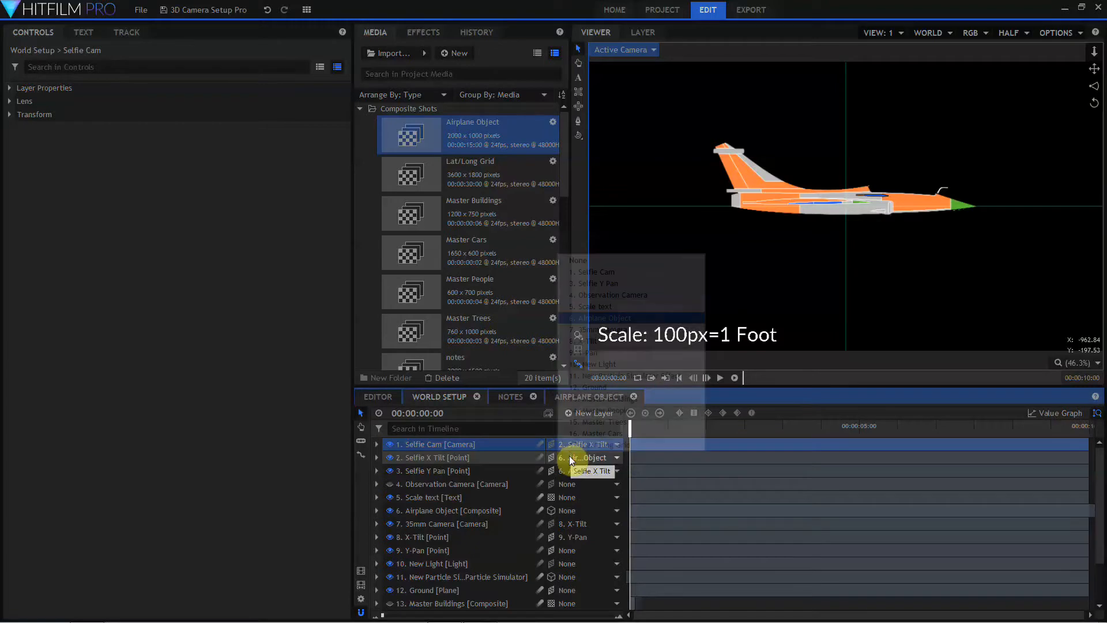
pyautogui.click(579, 283)
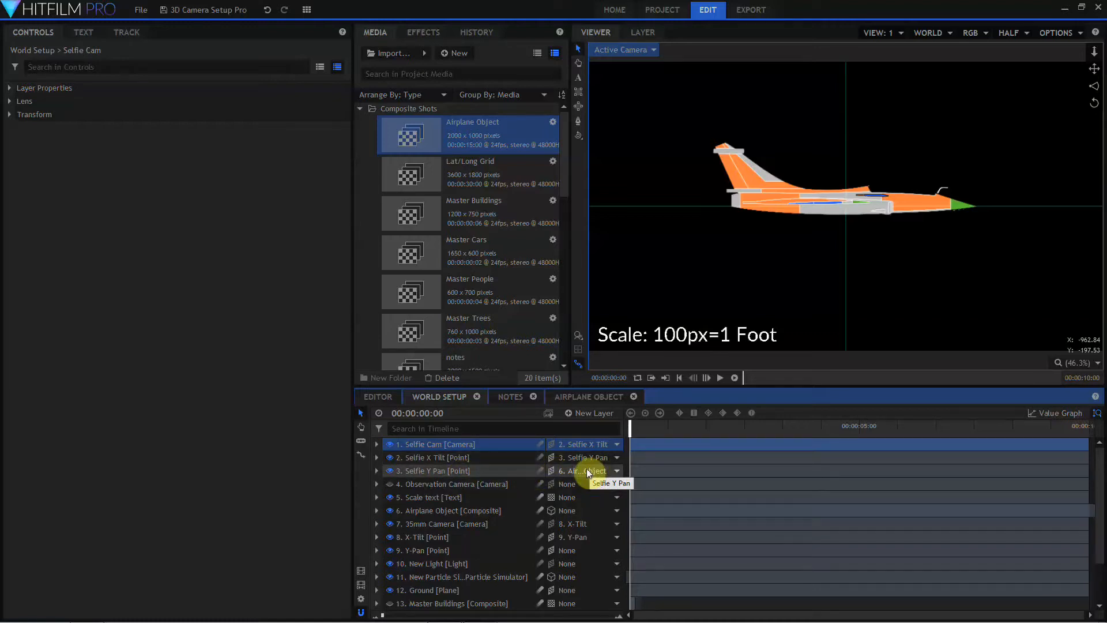
# Step: Enable keyframing for Selfie Y Pan's Y rotation at the timeline start and set it to 80
pyautogui.click(450, 472)
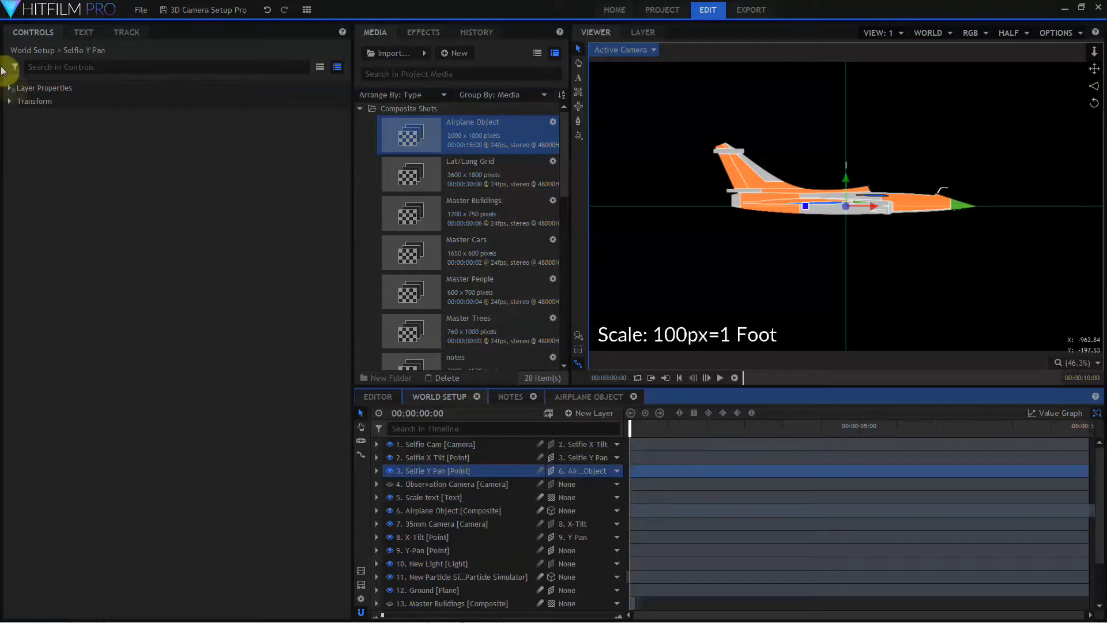
pyautogui.click(9, 102)
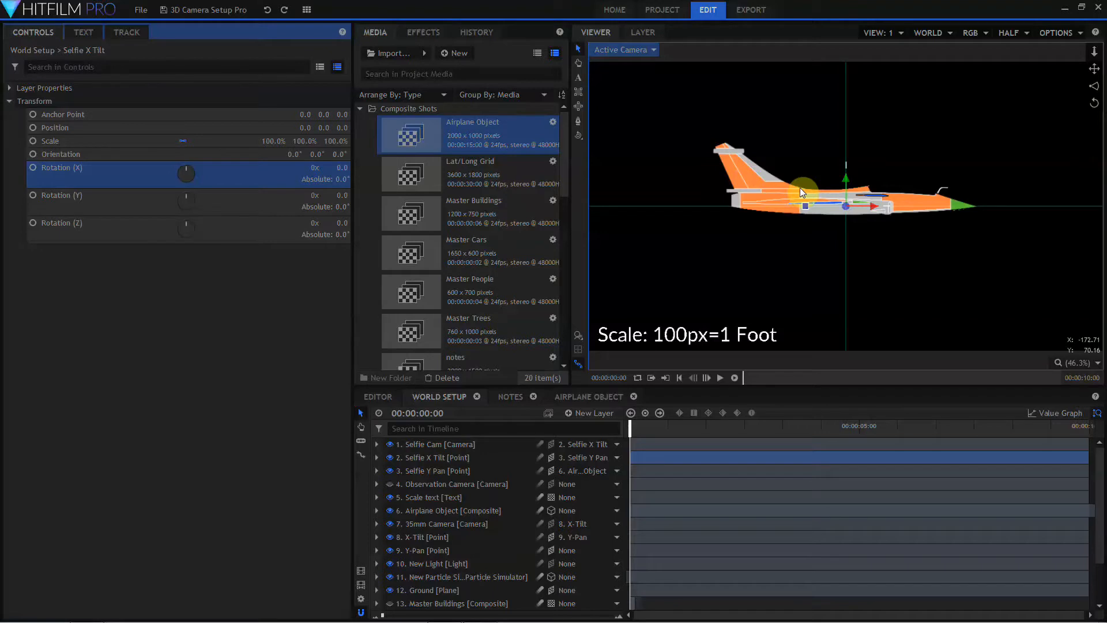
pyautogui.click(429, 471)
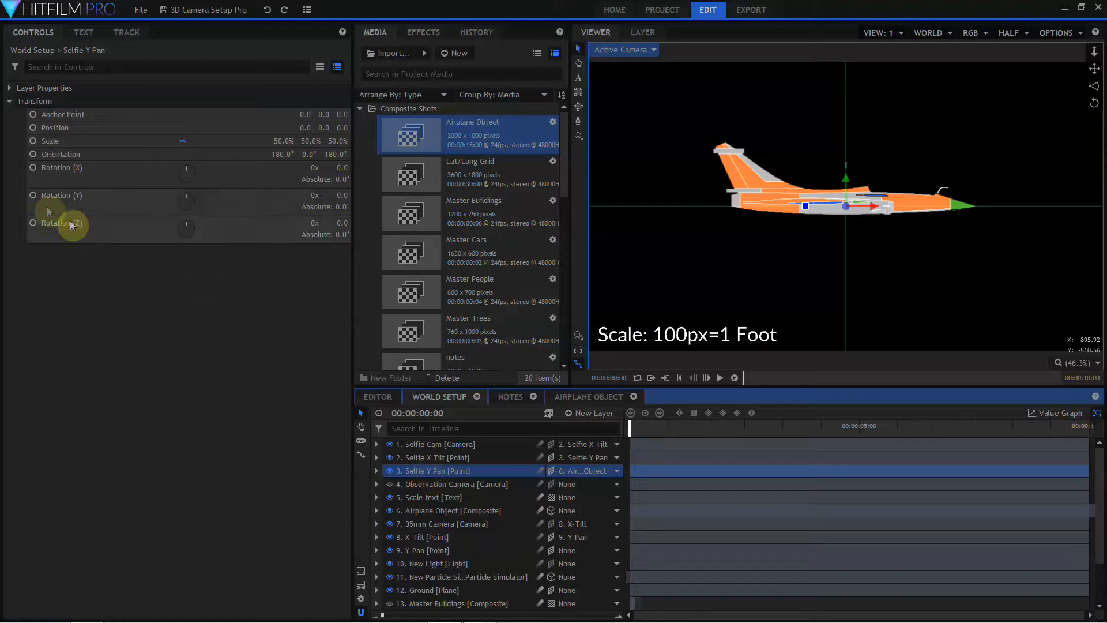
pyautogui.click(32, 196)
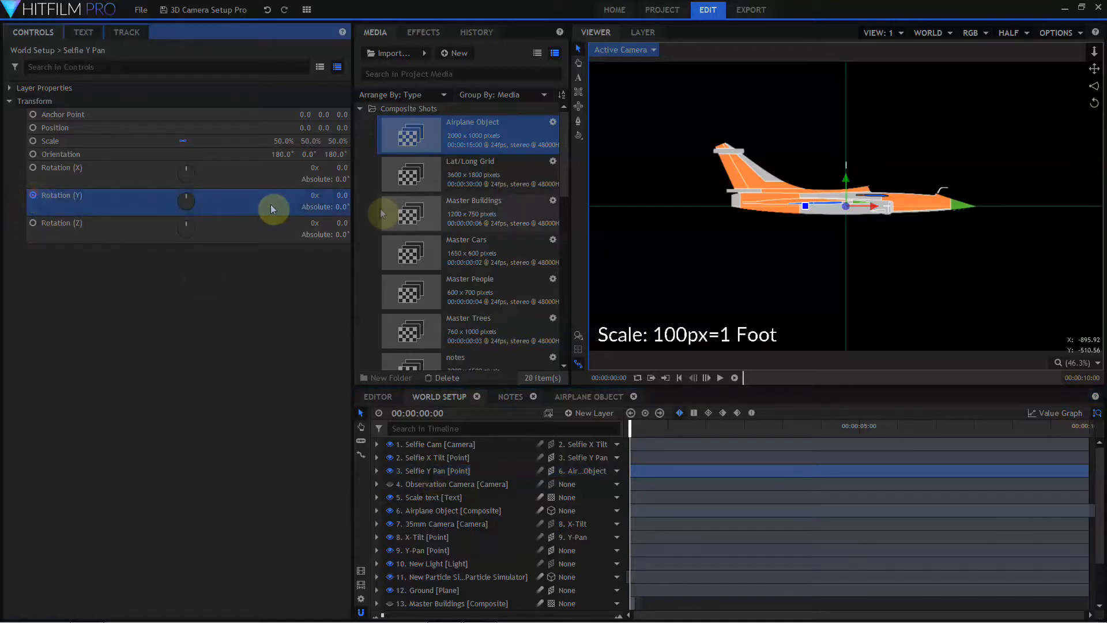
pyautogui.moveTo(341, 195); pyautogui.dragTo(387, 195)
pyautogui.click(342, 196)
# Step: Enable keyframing for Selfie X Tilt's X rotation at the timeline start and set it to 20
pyautogui.click(420, 458)
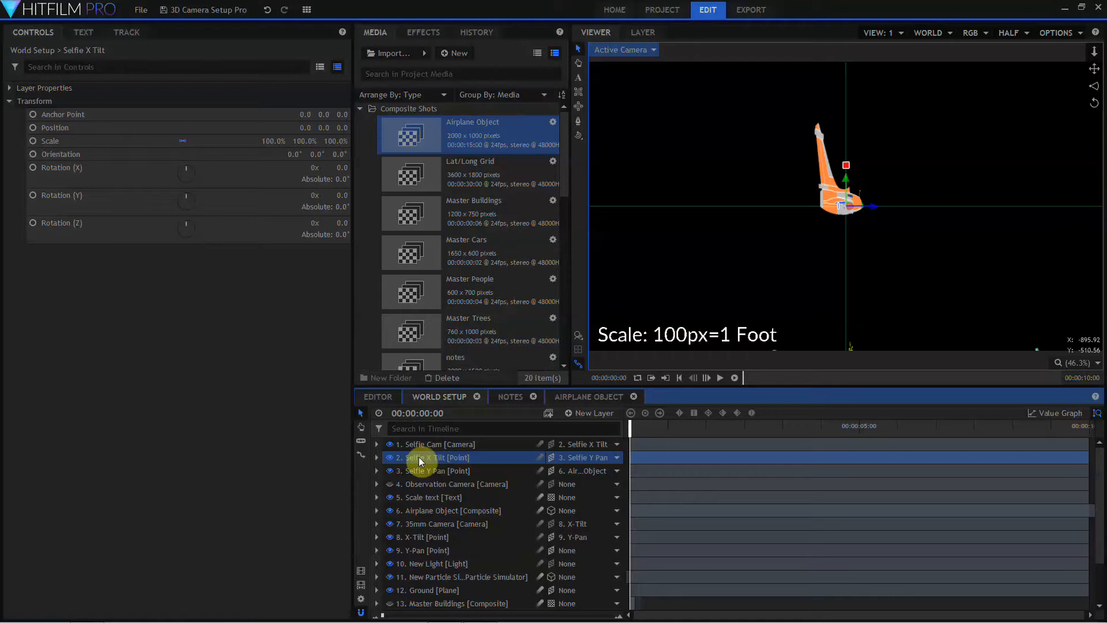
pyautogui.click(33, 168)
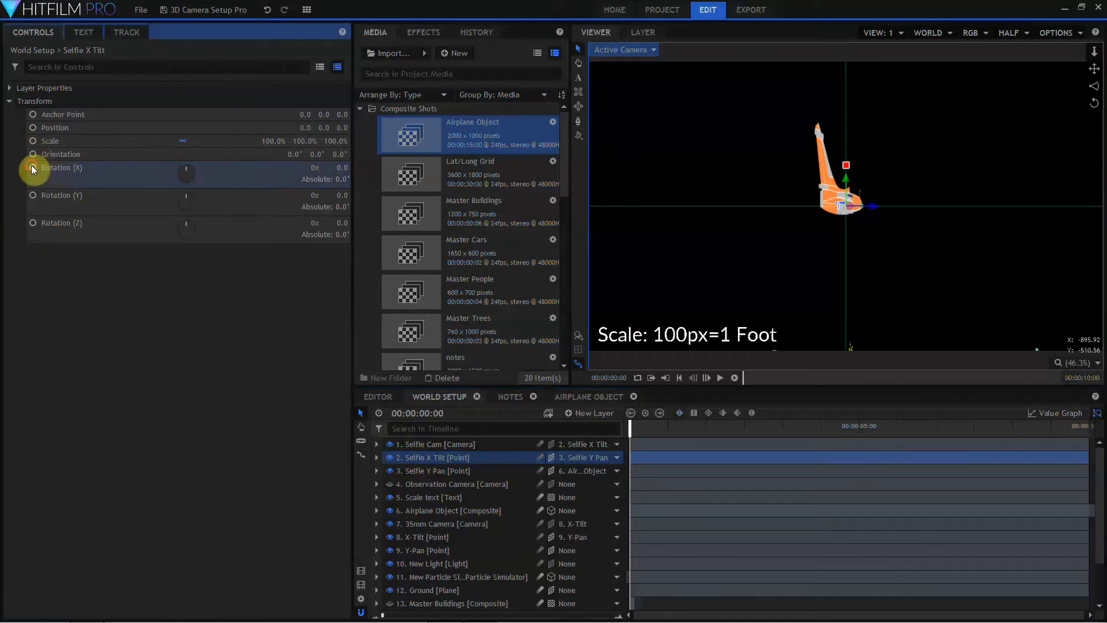
pyautogui.moveTo(342, 165); pyautogui.dragTo(399, 166)
pyautogui.click(342, 165)
pyautogui.write('20')
pyautogui.press('Return')
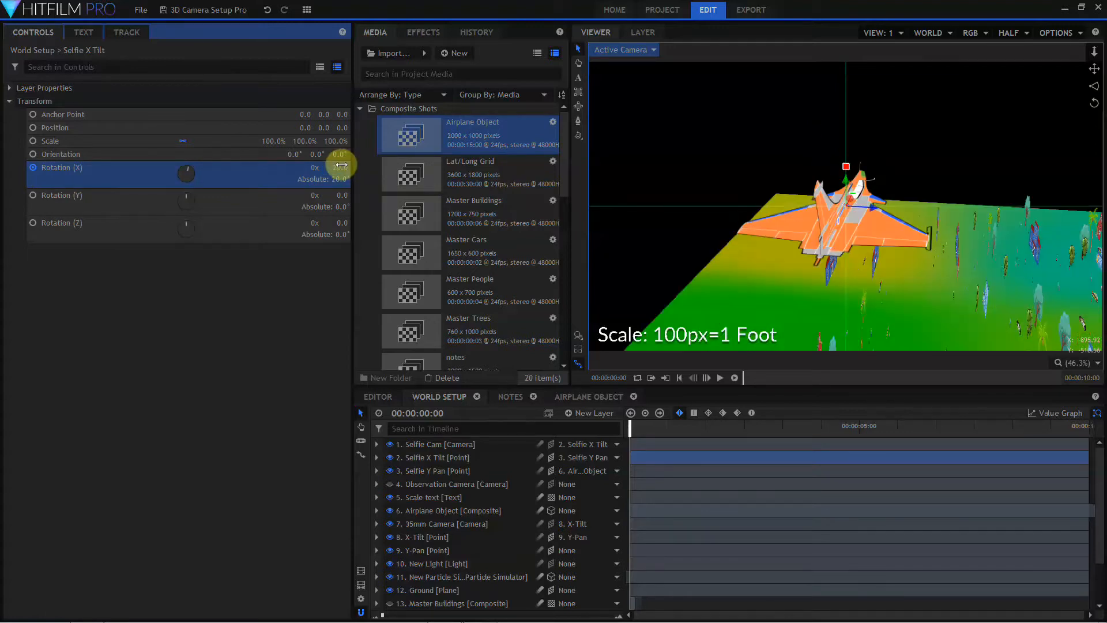
# Step: Go to the end of the timeline at 00:00:09:23 and set Selfie Y Pan's Y rotation to -80
pyautogui.moveTo(634, 430); pyautogui.dragTo(1099, 435)
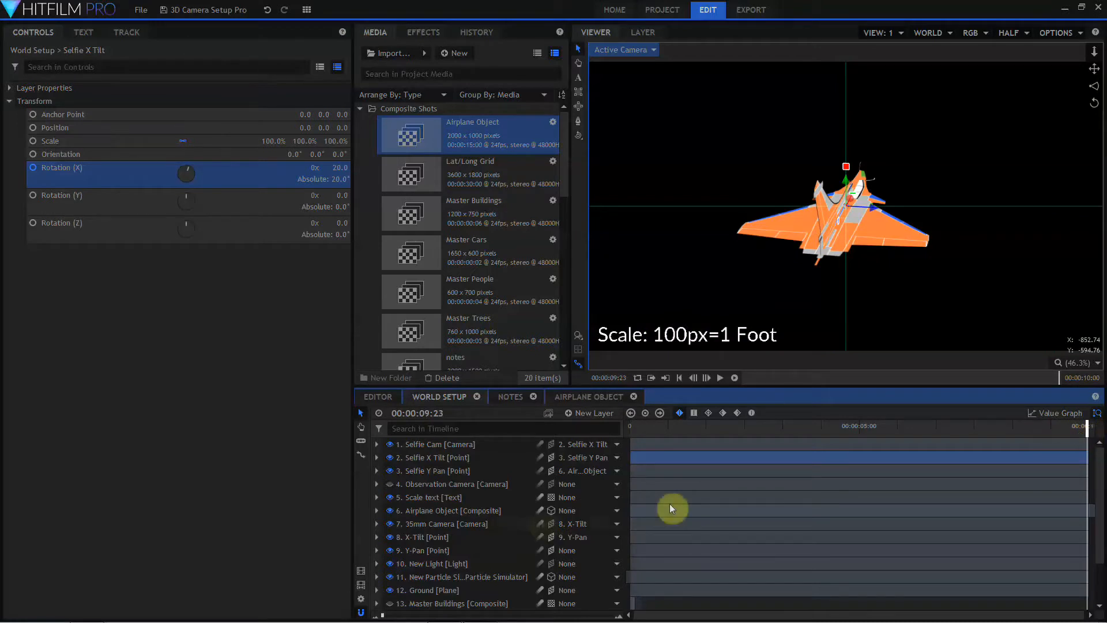
pyautogui.click(461, 473)
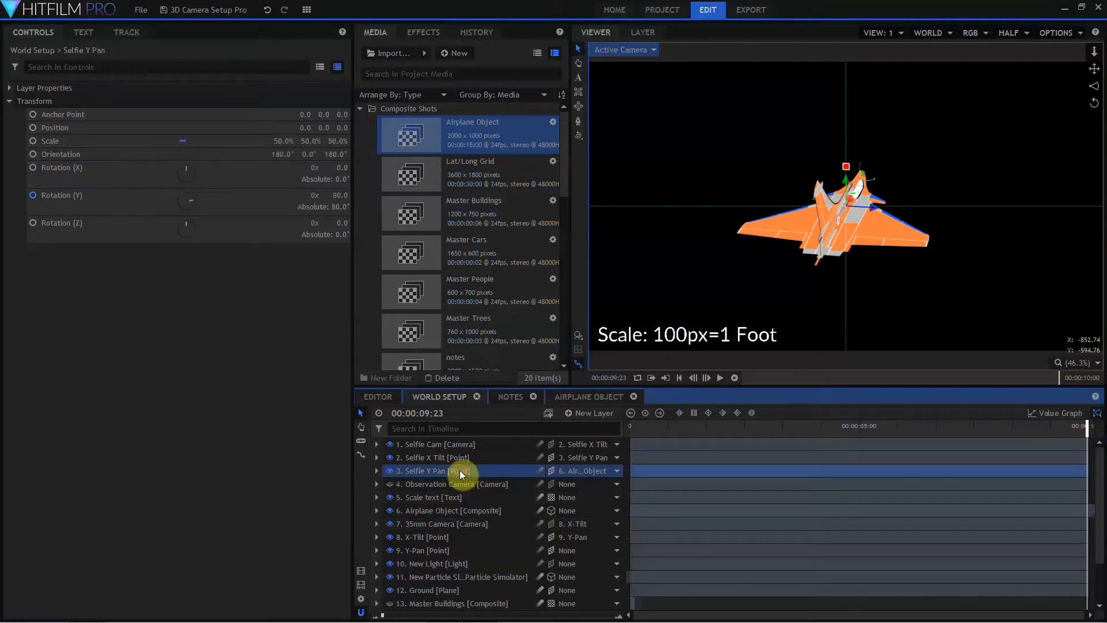
pyautogui.click(339, 195)
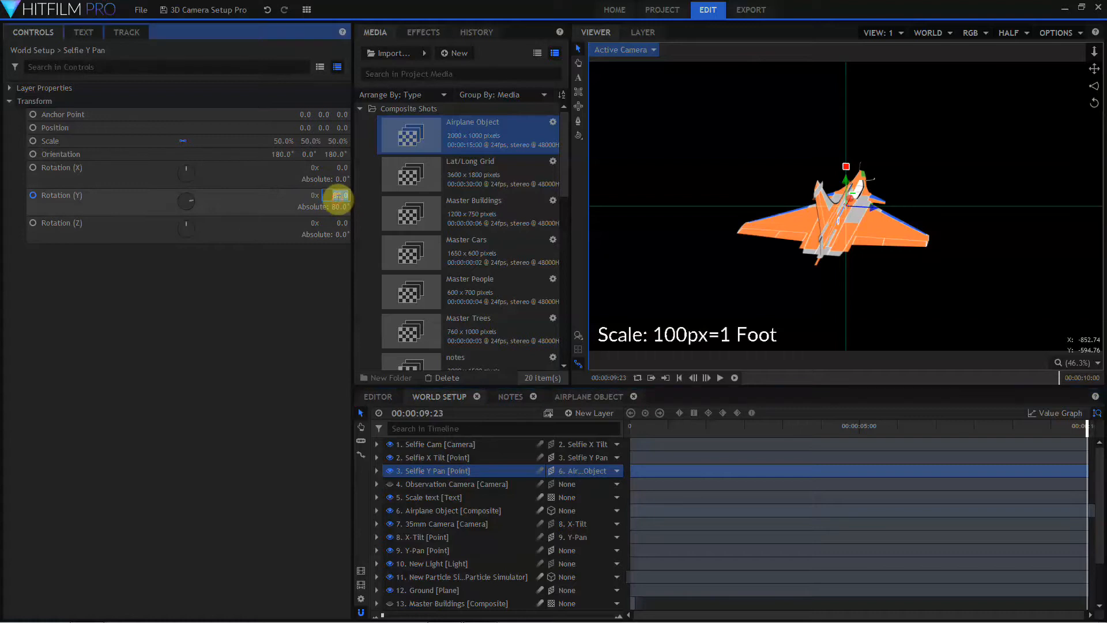
pyautogui.write('-80')
pyautogui.press('Return')
# Step: Set Selfie X Tilt's X rotation to -45 at the timeline end, and scrub back to the start to preview the camera move
pyautogui.click(429, 461)
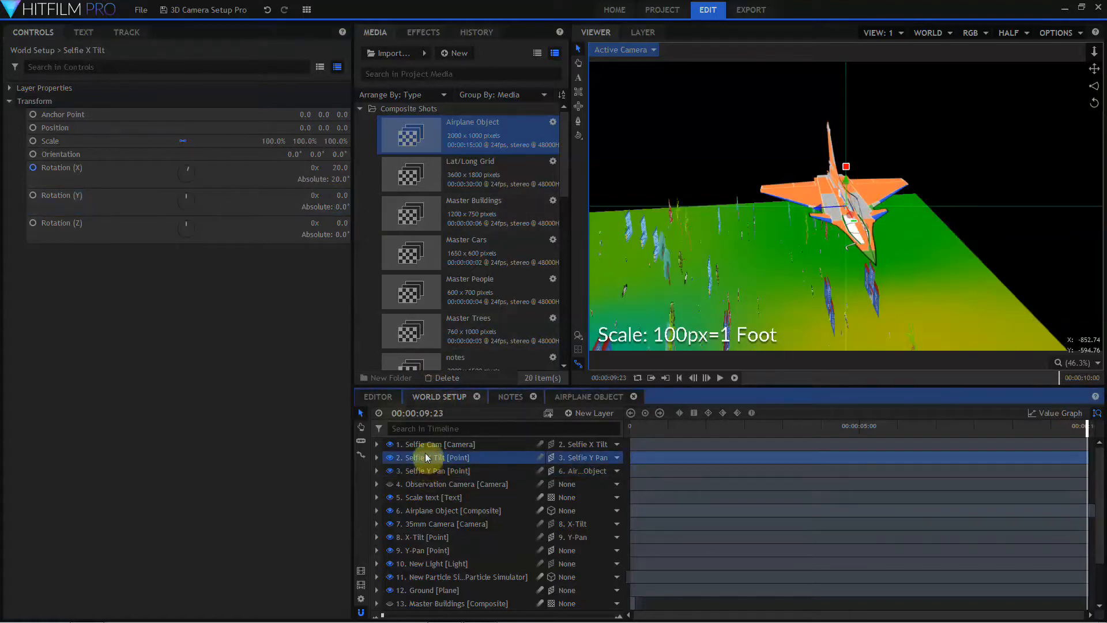
pyautogui.click(341, 168)
pyautogui.write('-4')
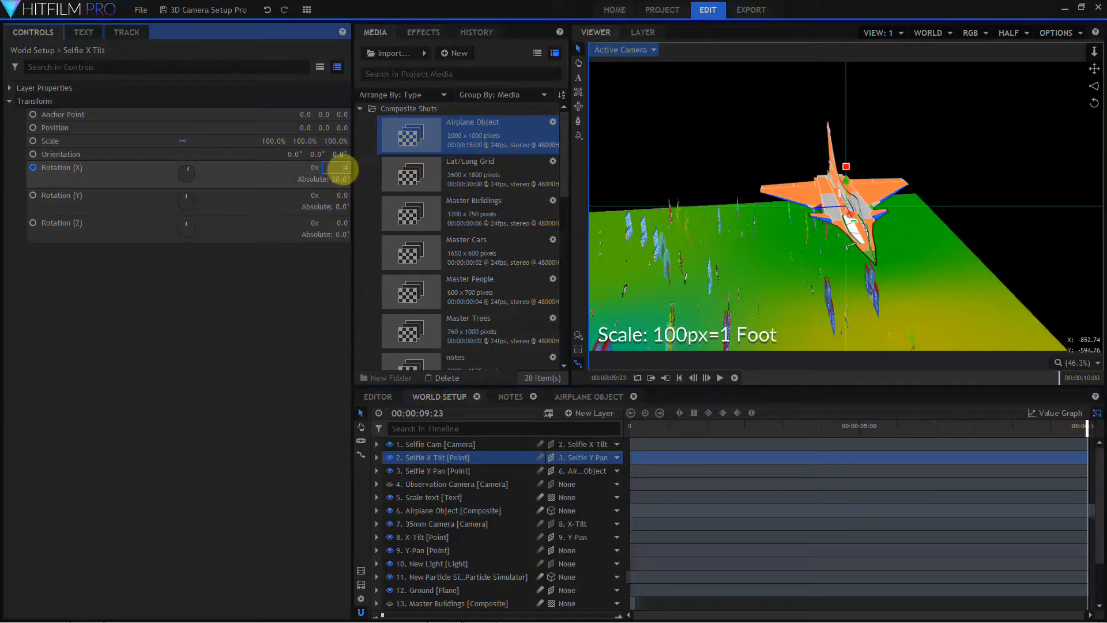
pyautogui.write('5')
pyautogui.press('Return')
pyautogui.moveTo(1086, 429); pyautogui.dragTo(1017, 448)
pyautogui.moveTo(703, 445); pyautogui.dragTo(540, 444)
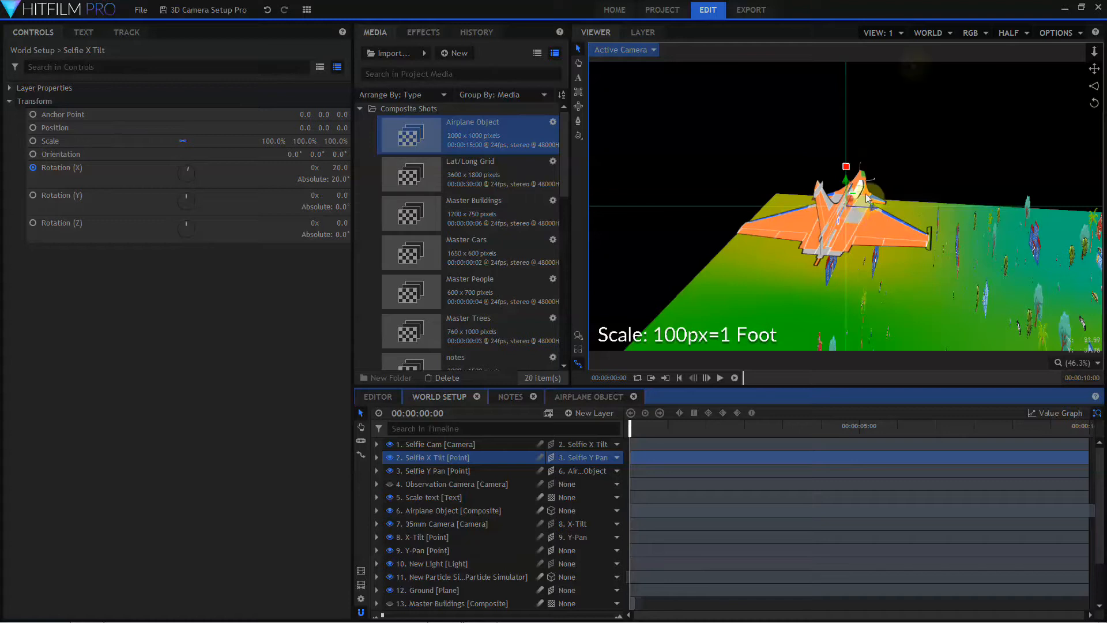
# Step: Switch the viewer's axis orientation to Local and compare the transforms of Selfie Cam and Selfie X Tilt
pyautogui.click(927, 37)
pyautogui.click(927, 48)
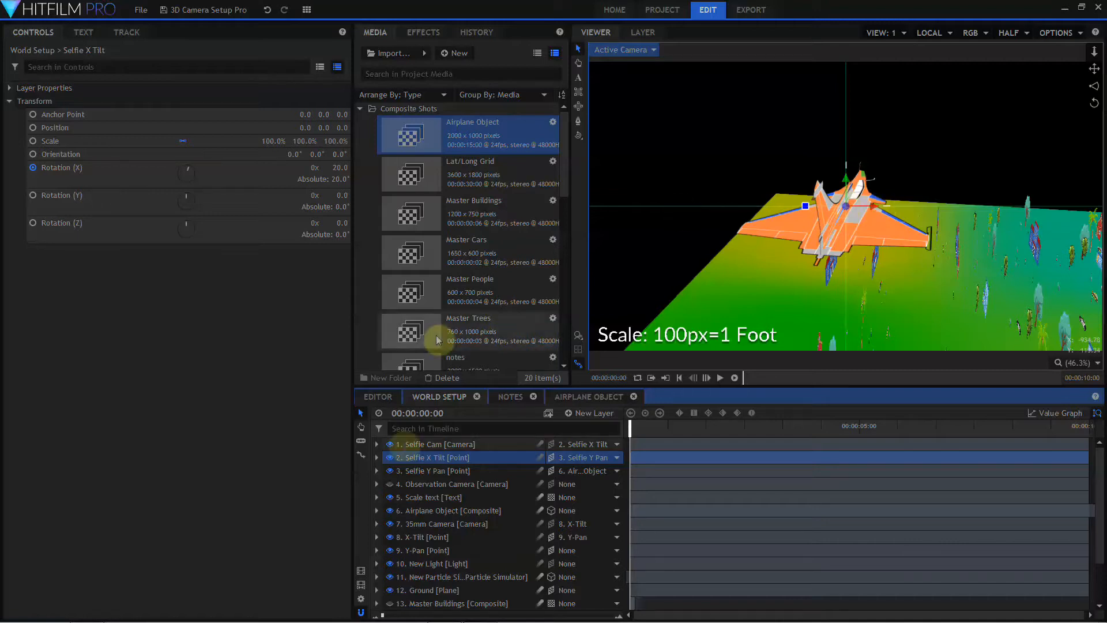
pyautogui.click(407, 447)
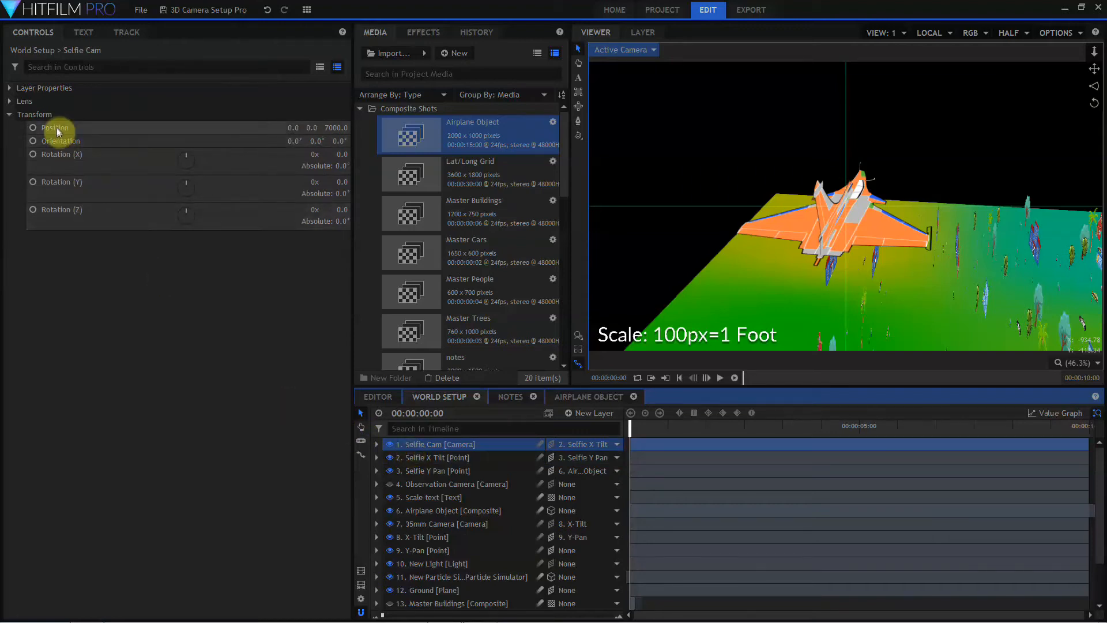
pyautogui.click(424, 461)
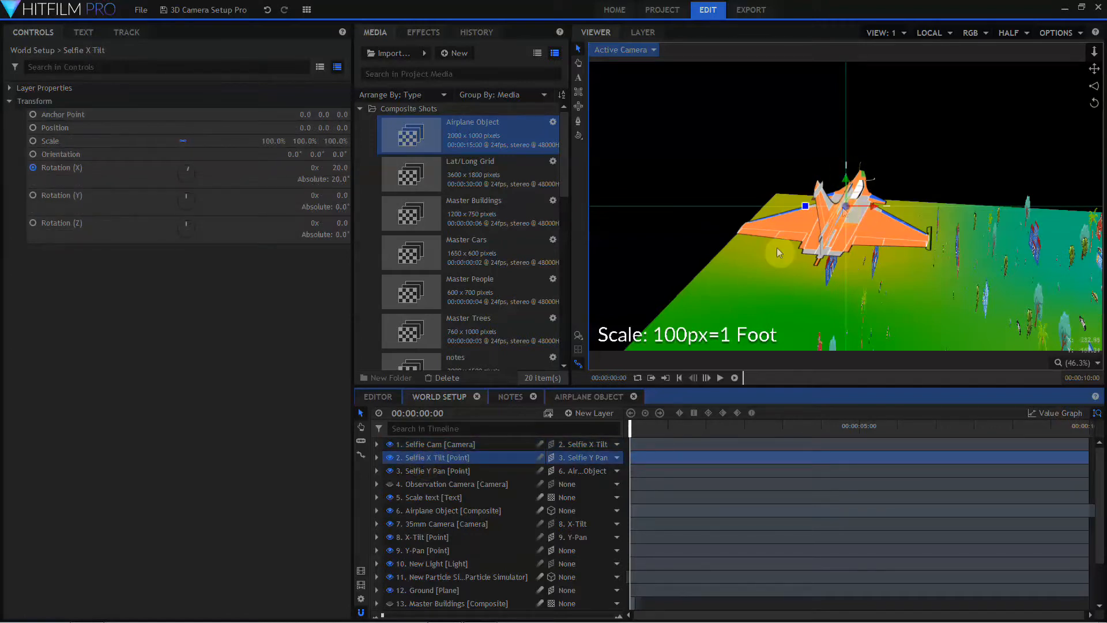
# Step: Enable keyframing for Selfie Cam's position at the start of the timeline
pyautogui.click(463, 448)
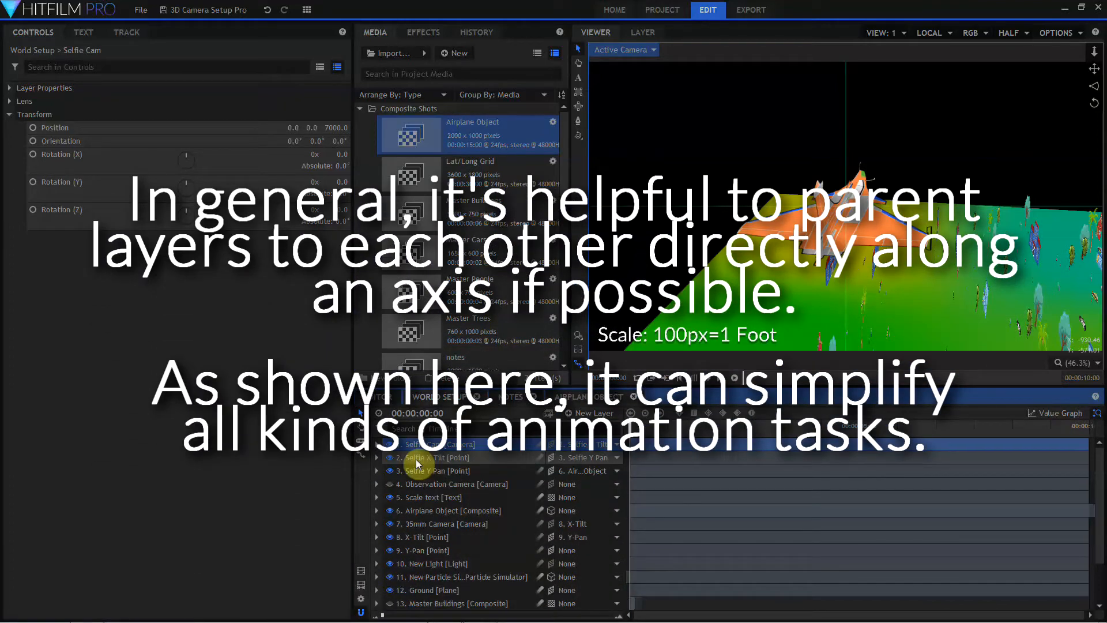
pyautogui.click(35, 130)
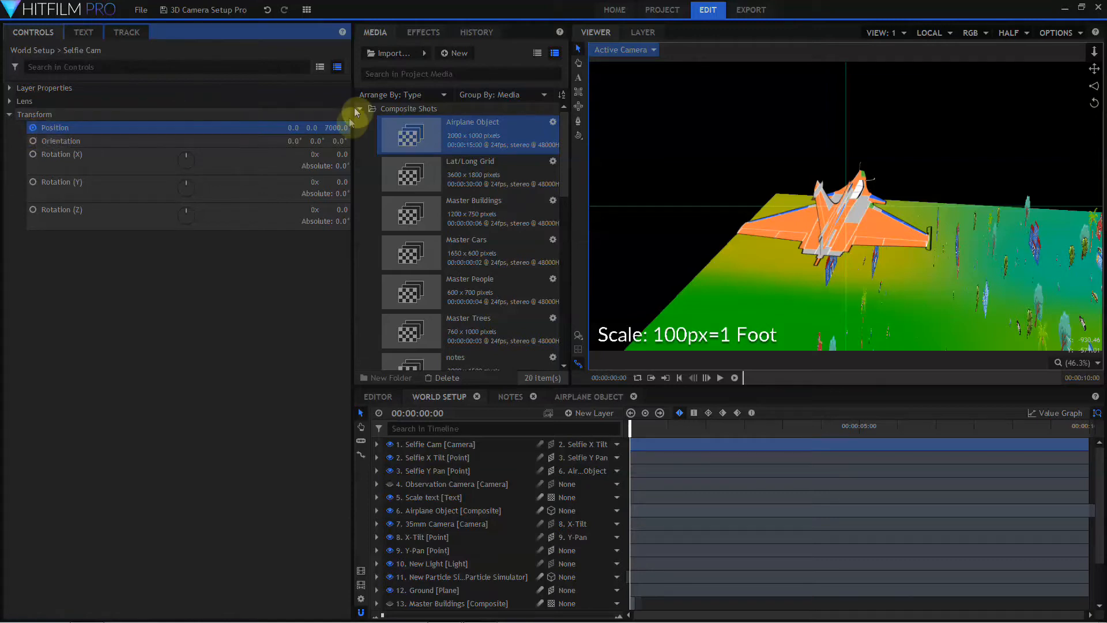
# Step: Set Selfie Cam's Z position to 12000 at the timeline start, and at 00:00:04:01 try 2000 before settling on 3500
pyautogui.click(340, 129)
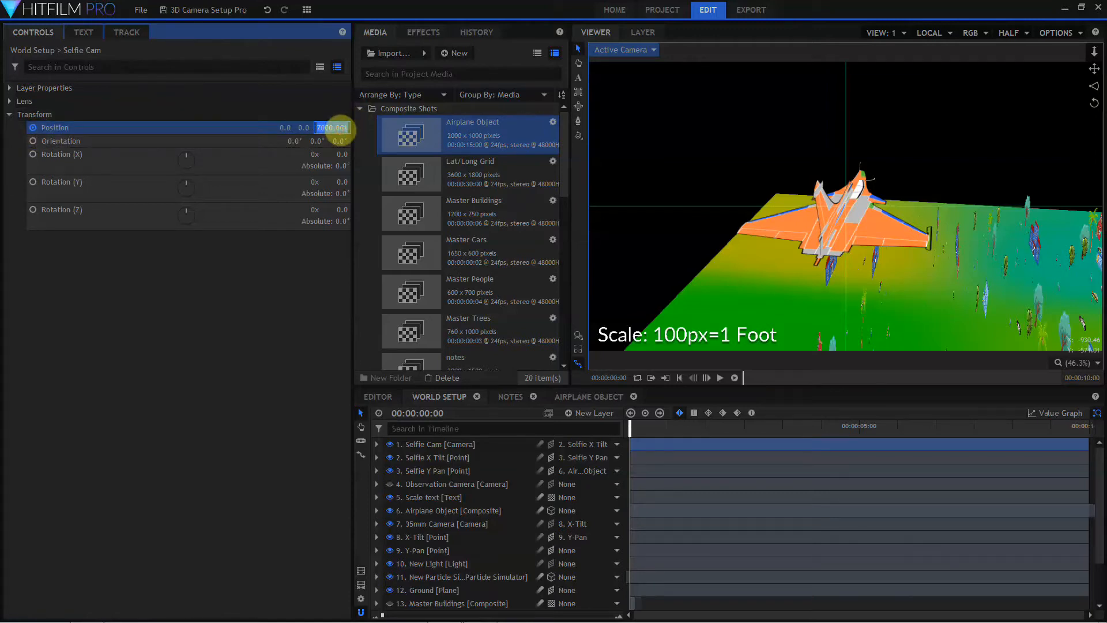
pyautogui.press('BackSpace')
pyautogui.click(816, 429)
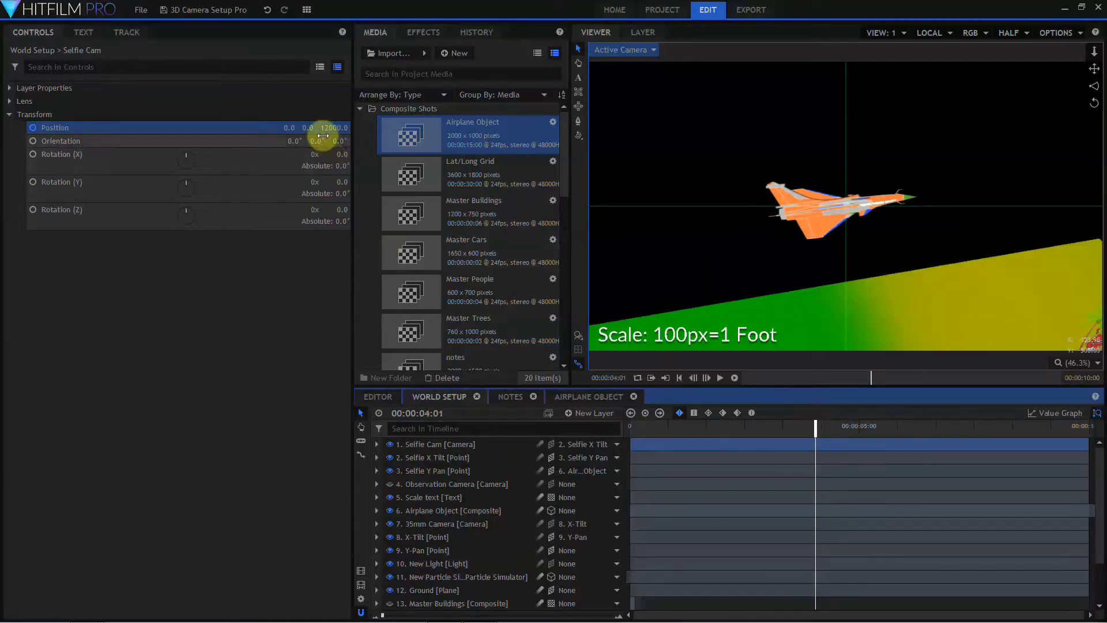
pyautogui.click(324, 128)
pyautogui.write('2000')
pyautogui.press('Return')
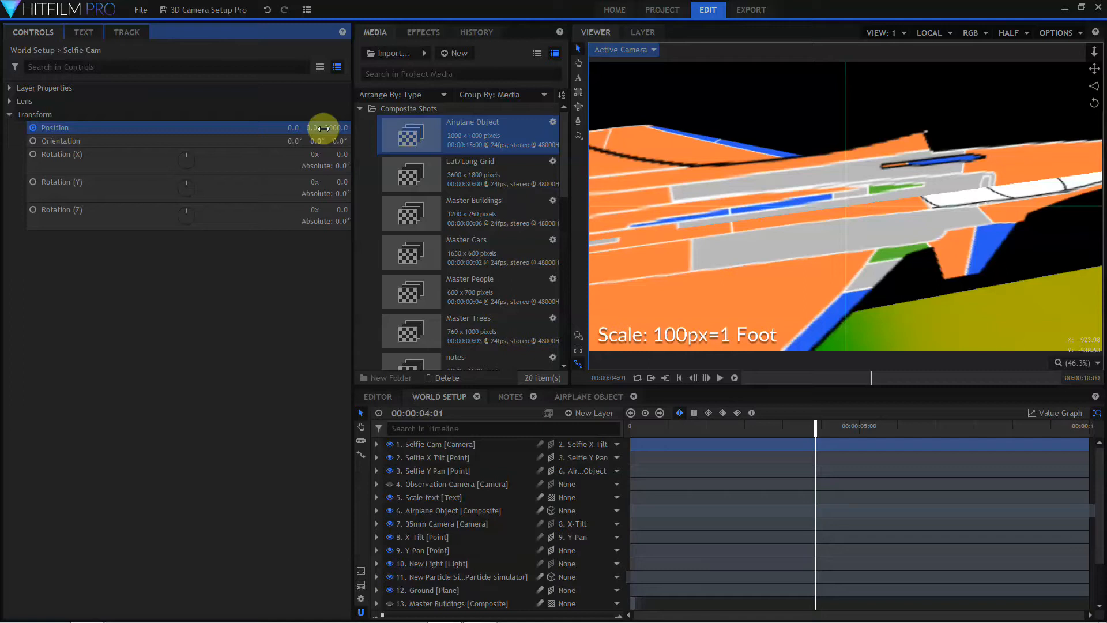
pyautogui.click(324, 128)
pyautogui.write('3500')
pyautogui.press('Return')
# Step: Hold Selfie Cam's Z position at 3500 with a keyframe at 00:00:06:00, and set it to 12000 at 00:00:09:23
pyautogui.click(905, 425)
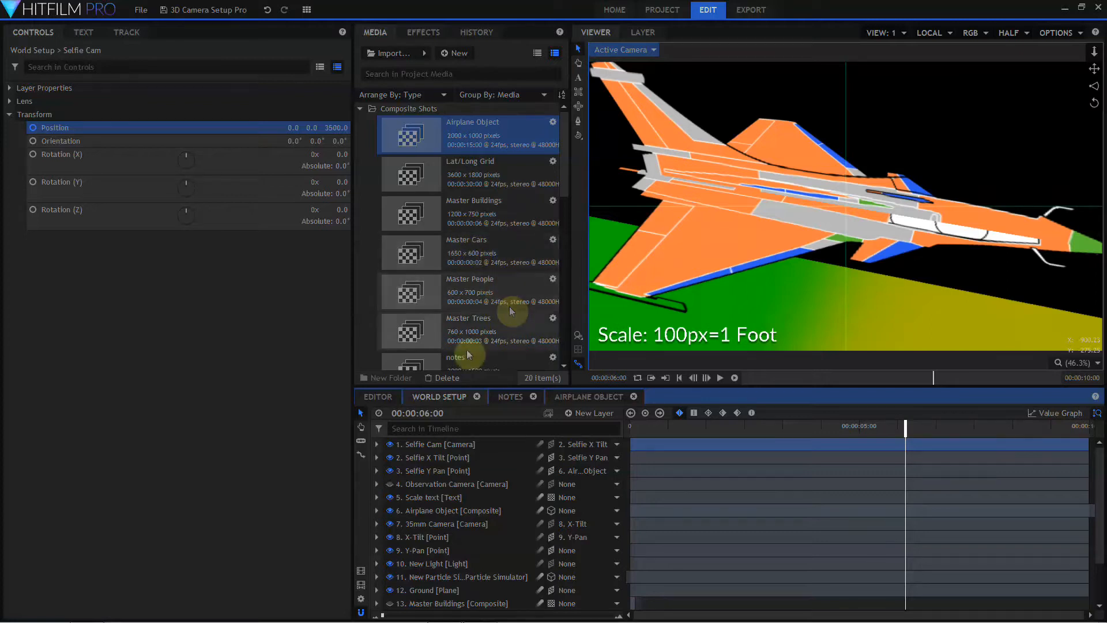
pyautogui.click(376, 444)
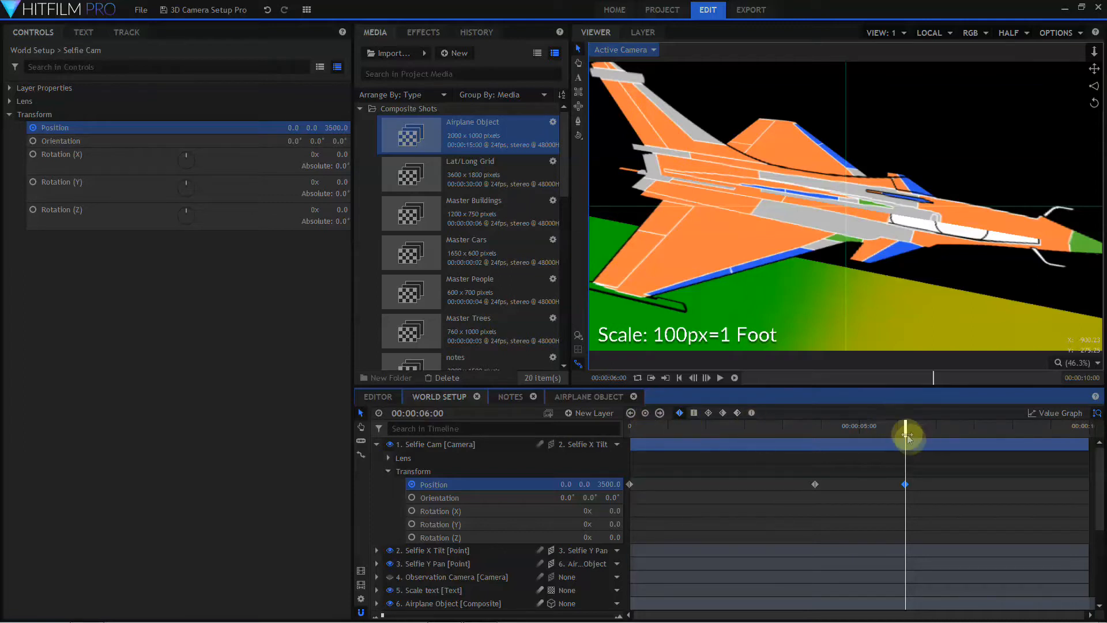
pyautogui.moveTo(907, 433); pyautogui.dragTo(1102, 453)
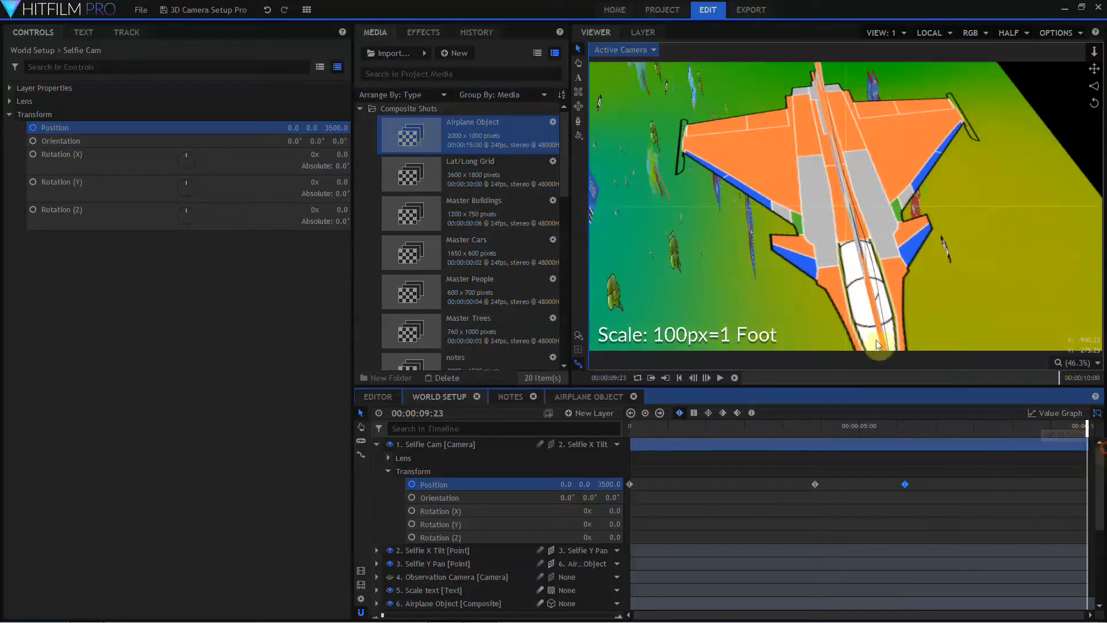
pyautogui.click(336, 127)
pyautogui.write('12000')
pyautogui.press('Return')
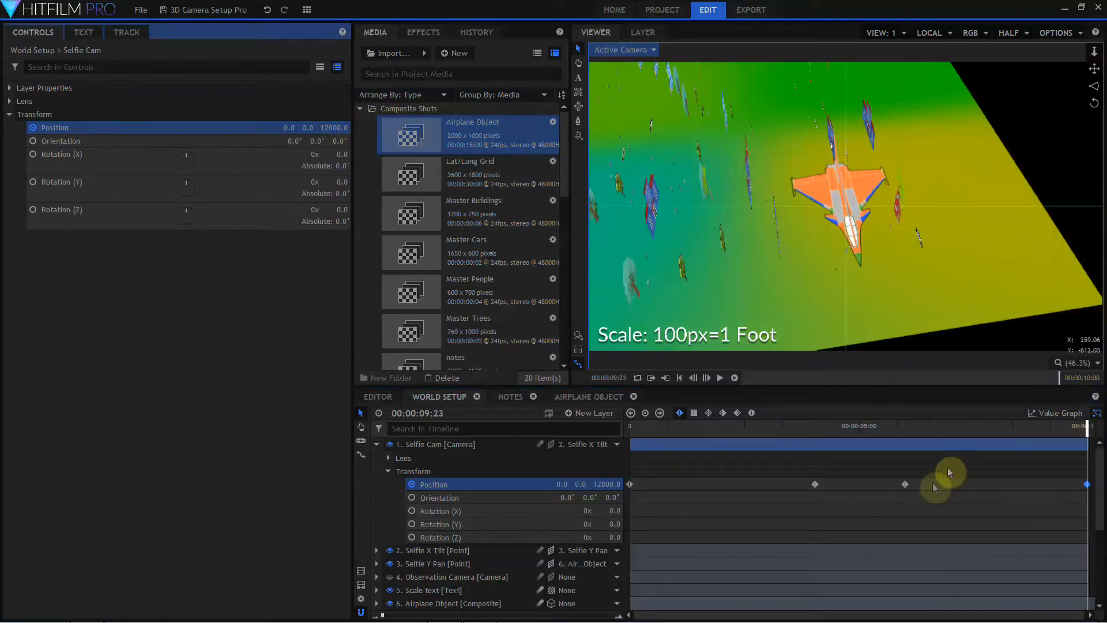
# Step: Apply smooth interpolation to all four Selfie Cam position keyframes and scrub from the start to preview the move
pyautogui.keyDown('ctrl'); pyautogui.click(904, 484); pyautogui.keyUp('ctrl')
pyautogui.keyDown('ctrl'); pyautogui.click(814, 484); pyautogui.keyUp('ctrl')
pyautogui.keyDown('ctrl'); pyautogui.click(629, 484); pyautogui.keyUp('ctrl')
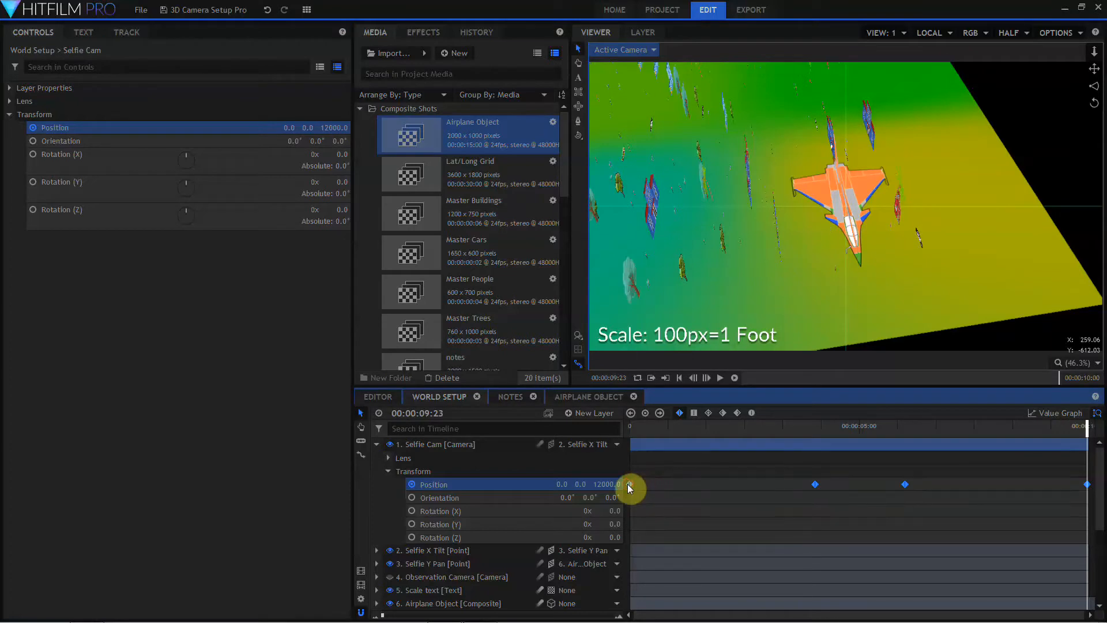
pyautogui.click(709, 413)
pyautogui.click(630, 427)
pyautogui.moveTo(630, 427); pyautogui.dragTo(976, 437)
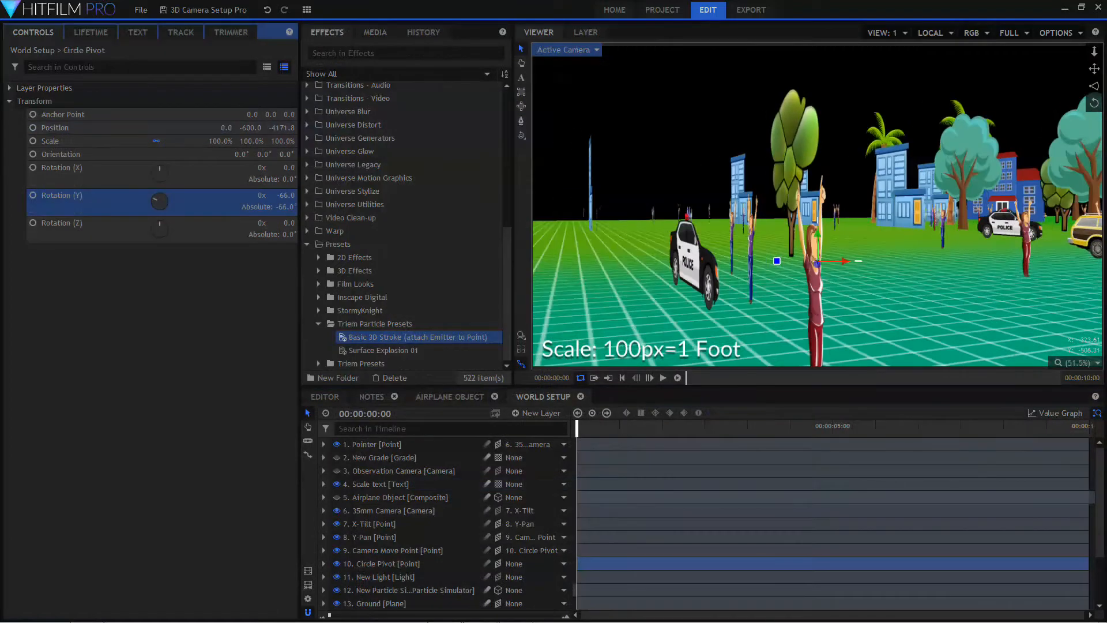
# Step: Vary Circle Pivot's Y rotation to swing the camera rig around the pivot
pyautogui.moveTo(288, 195); pyautogui.dragTo(350, 195)
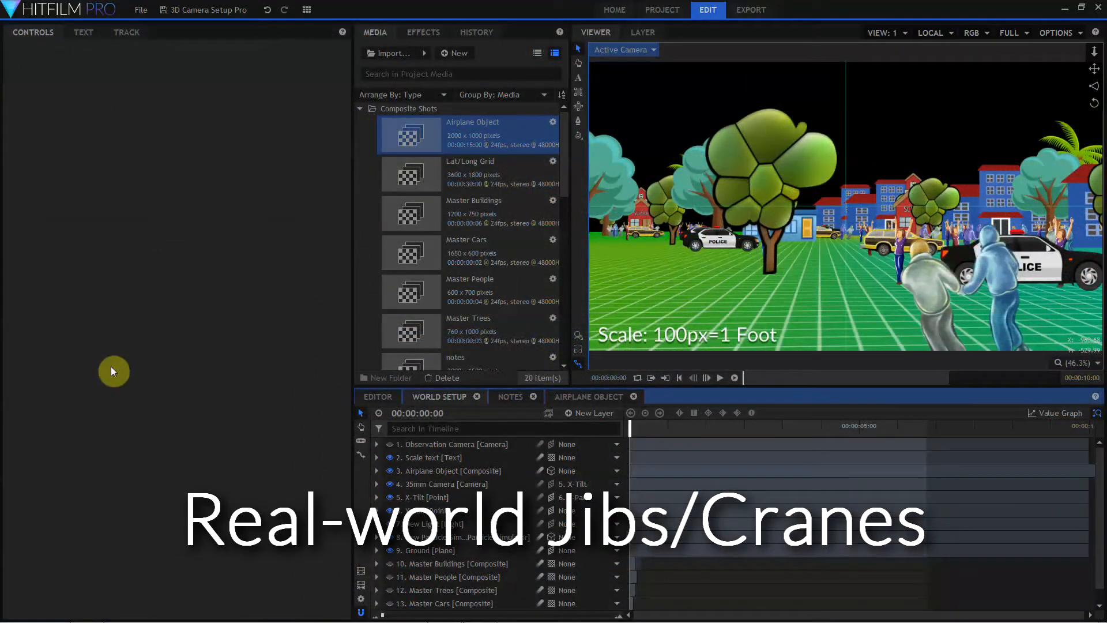
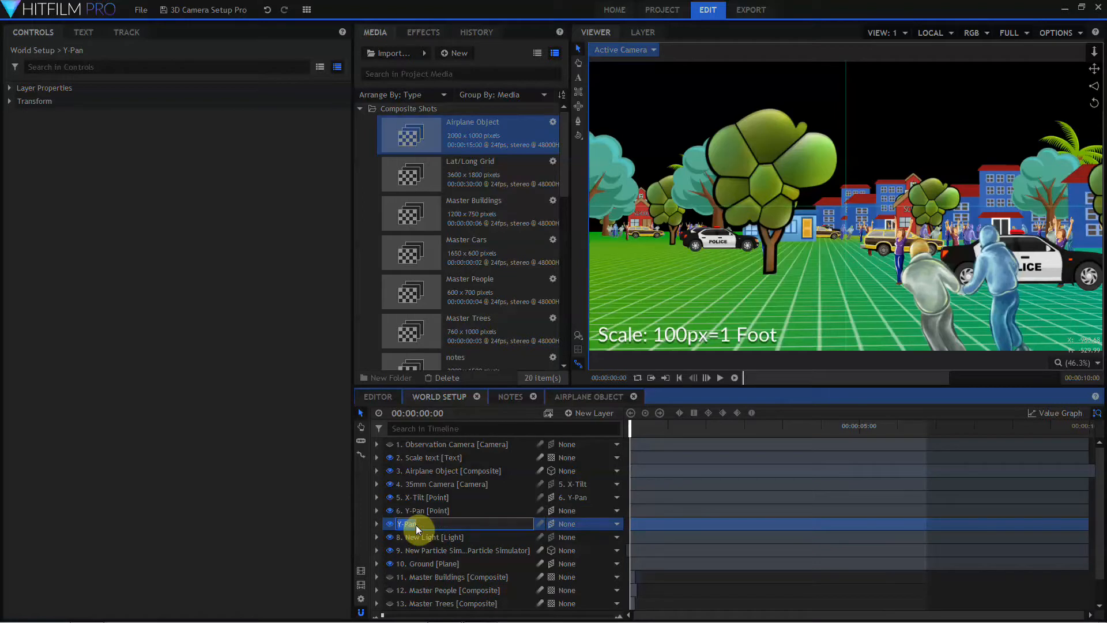
# Step: Rename the duplicated Y-Pan point Counterbalance and parent the original Y-Pan point to it
pyautogui.write('Counterbalance')
pyautogui.press('Return')
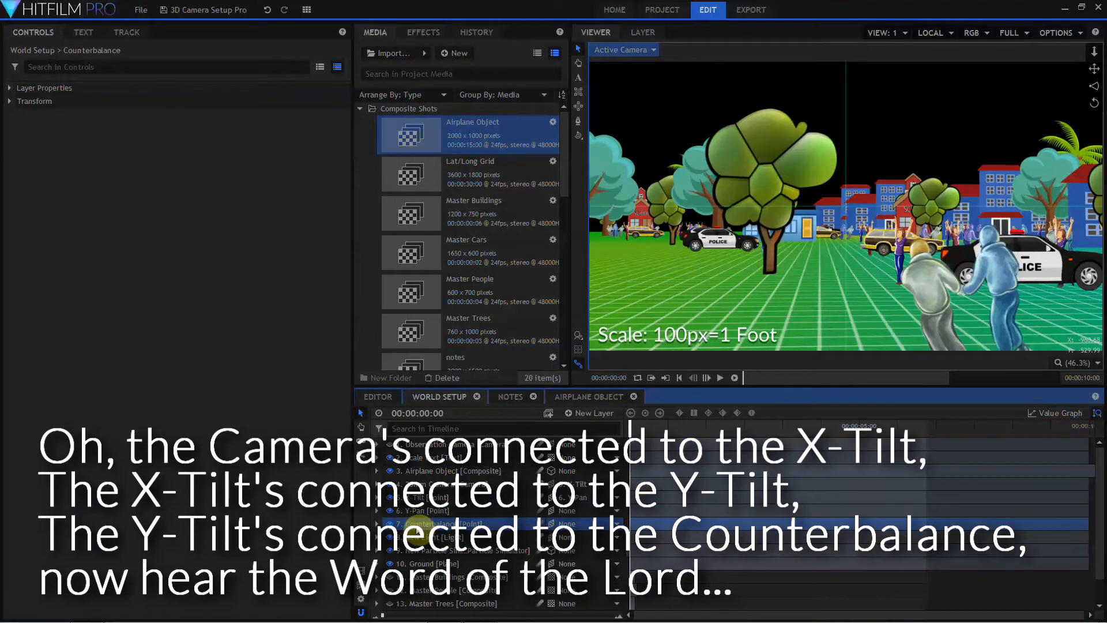
pyautogui.click(576, 510)
pyautogui.click(600, 405)
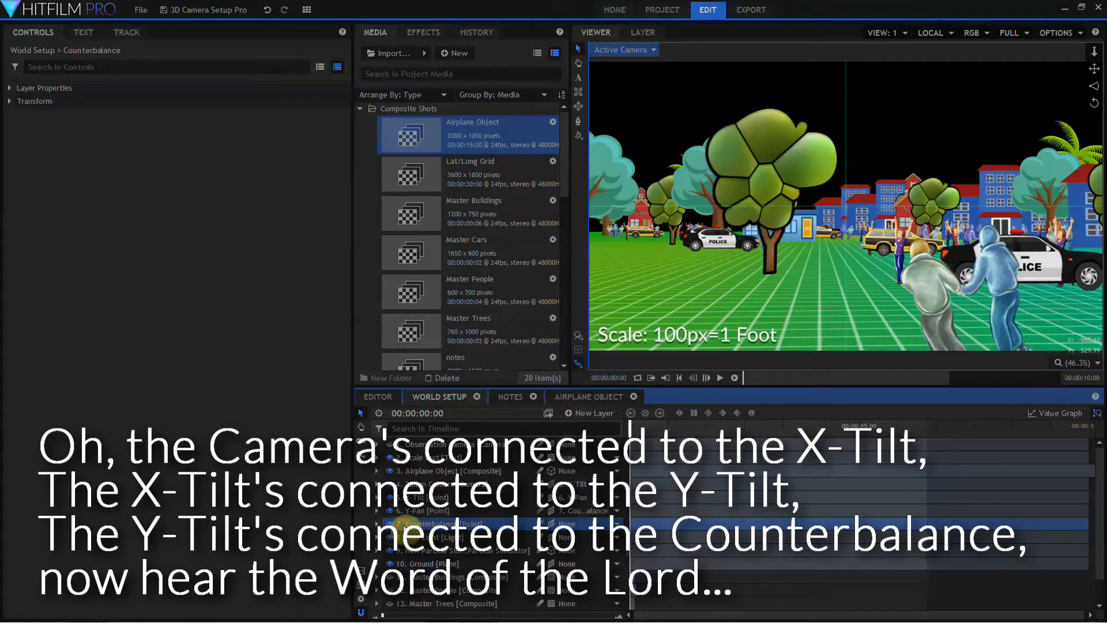
# Step: Duplicate the Counterbalance point and name the copy Jib X-Tilt
pyautogui.hotkey('ctrl', 'd')
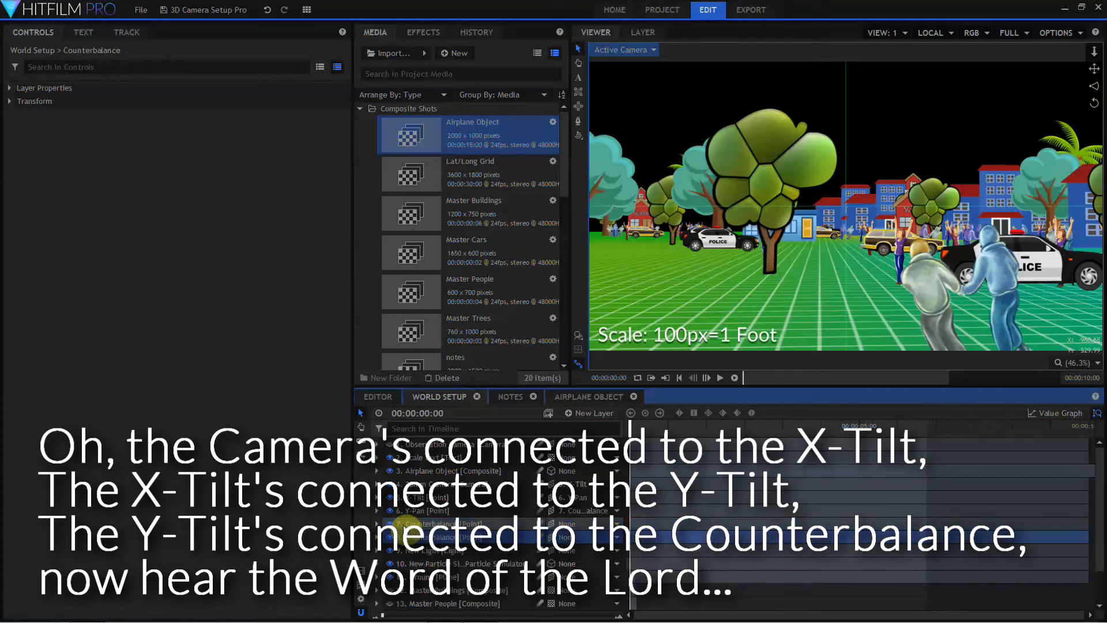
pyautogui.doubleClick(433, 538)
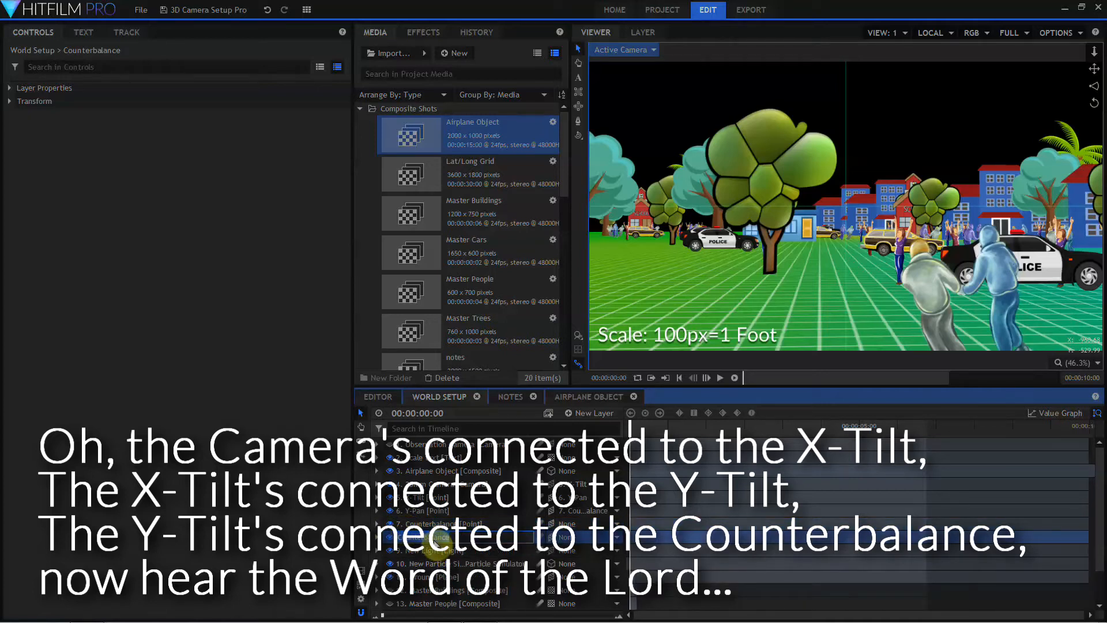
pyautogui.press('BackSpace')
pyautogui.press('Return')
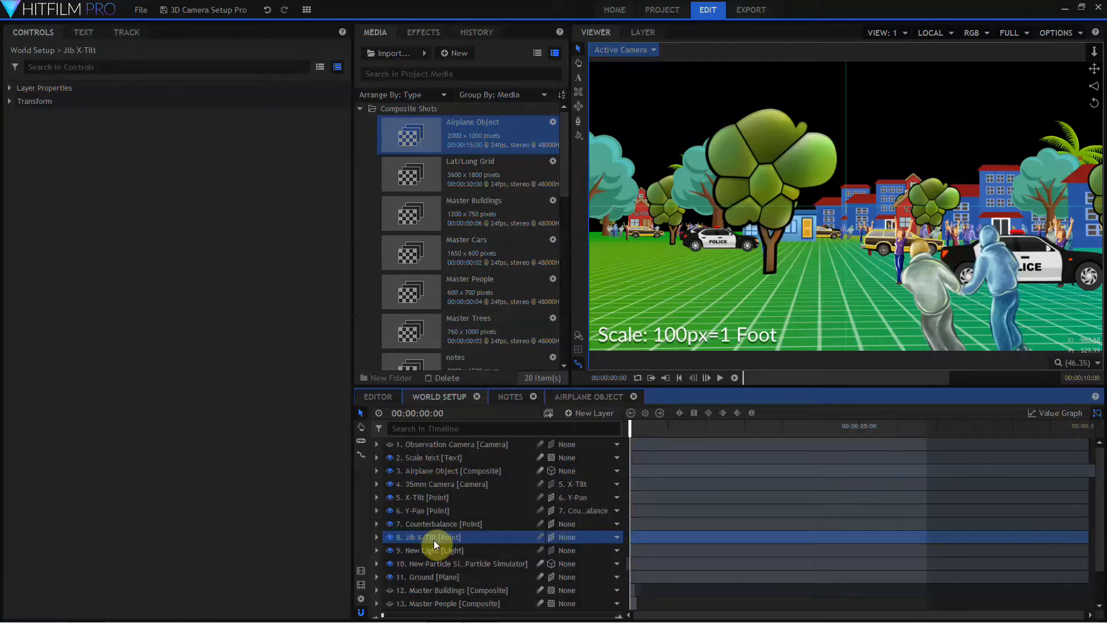
# Step: Set Jib X-Tilt's Y position to 0 in its transform
pyautogui.click(9, 102)
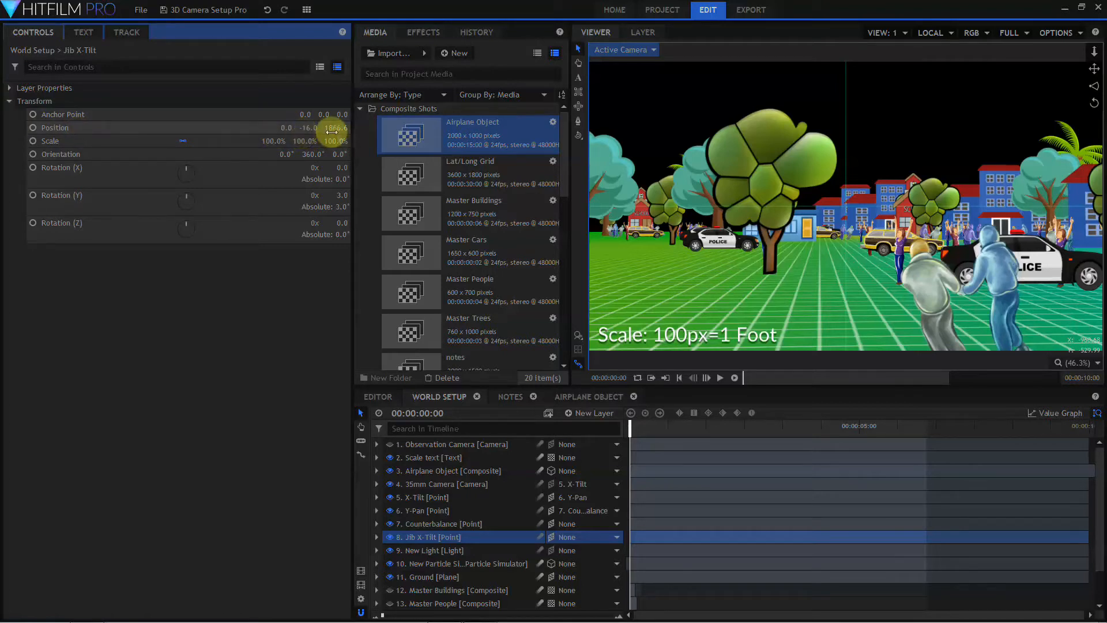
pyautogui.click(307, 128)
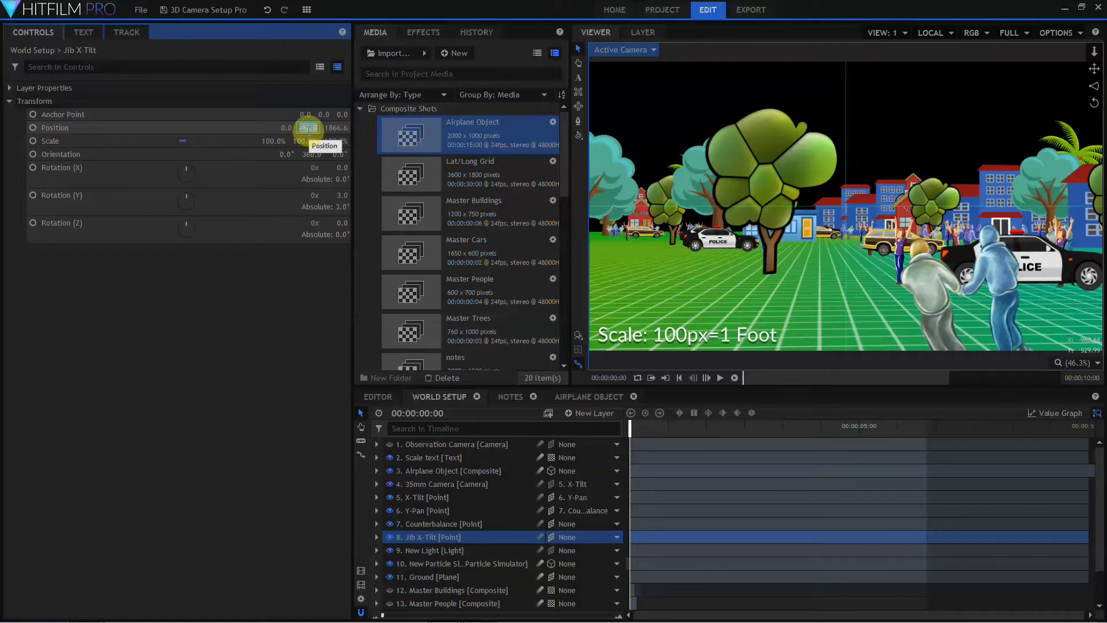
pyautogui.press('Right')
pyautogui.write('0')
pyautogui.press('Return')
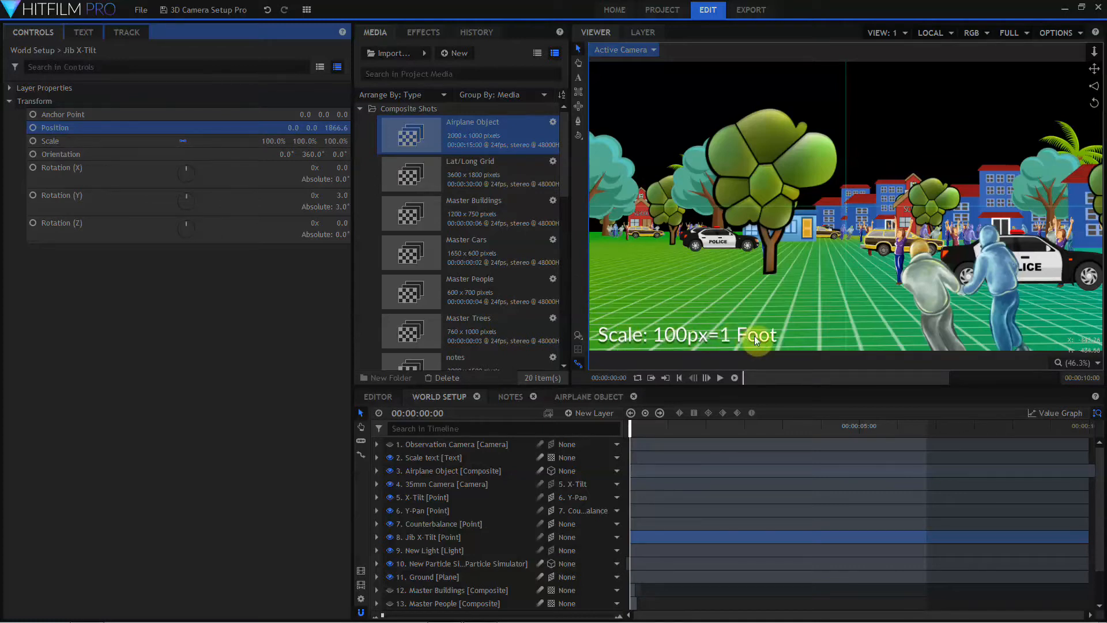
# Step: Examine the Ground plane's transform and the 35mm Camera's lens properties
pyautogui.click(429, 577)
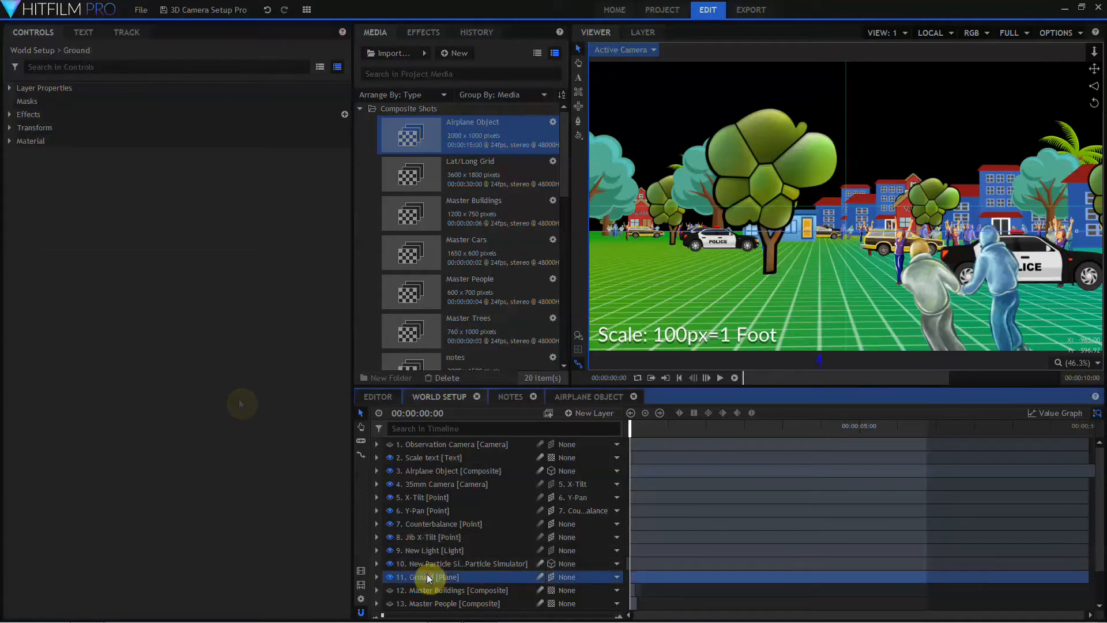
pyautogui.click(9, 129)
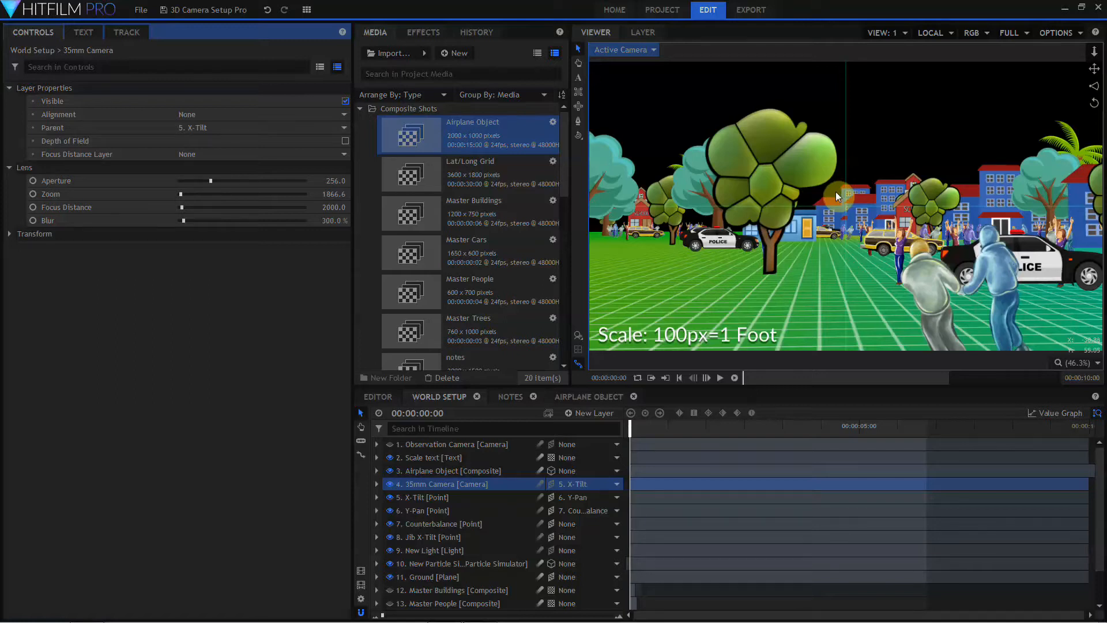
# Step: Set Jib X-Tilt's Z position to 2866.67
pyautogui.click(452, 537)
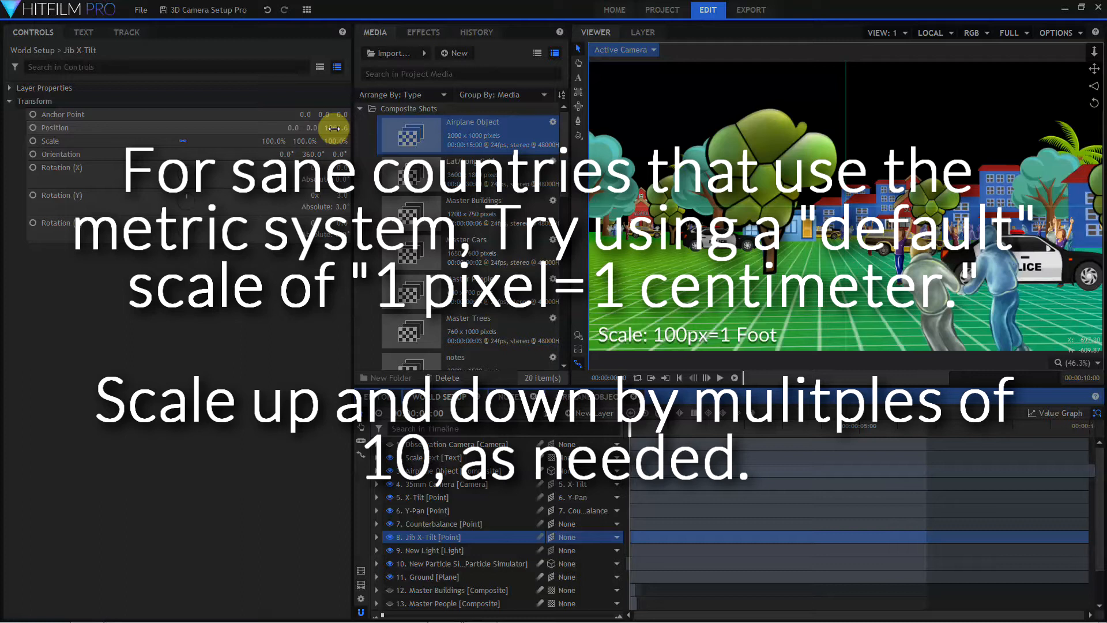
pyautogui.click(333, 128)
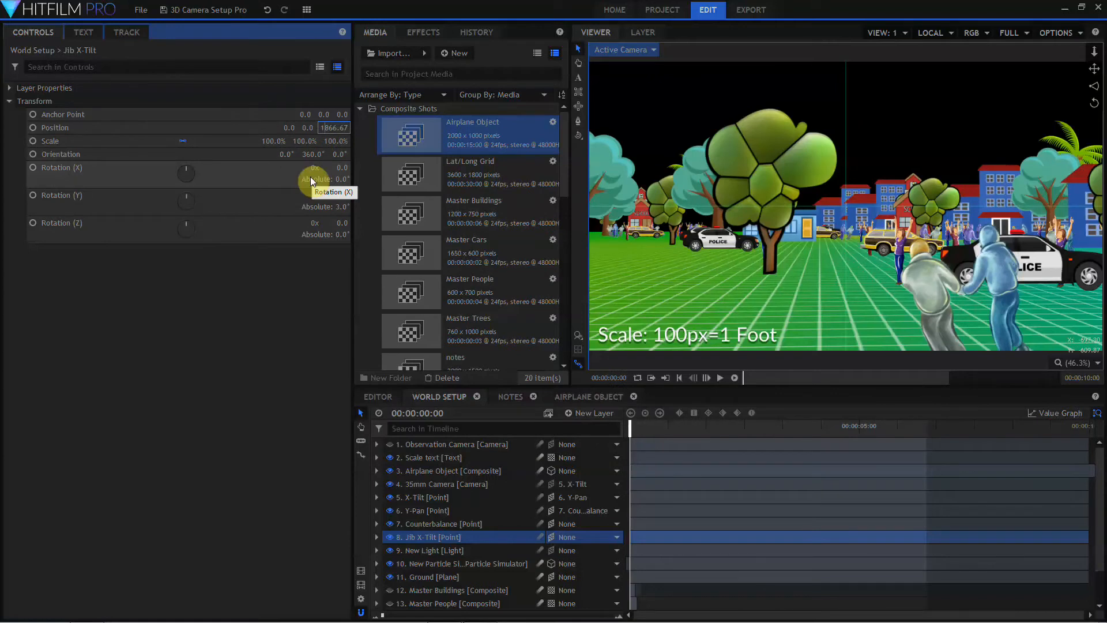
pyautogui.write('2')
pyautogui.press('Return')
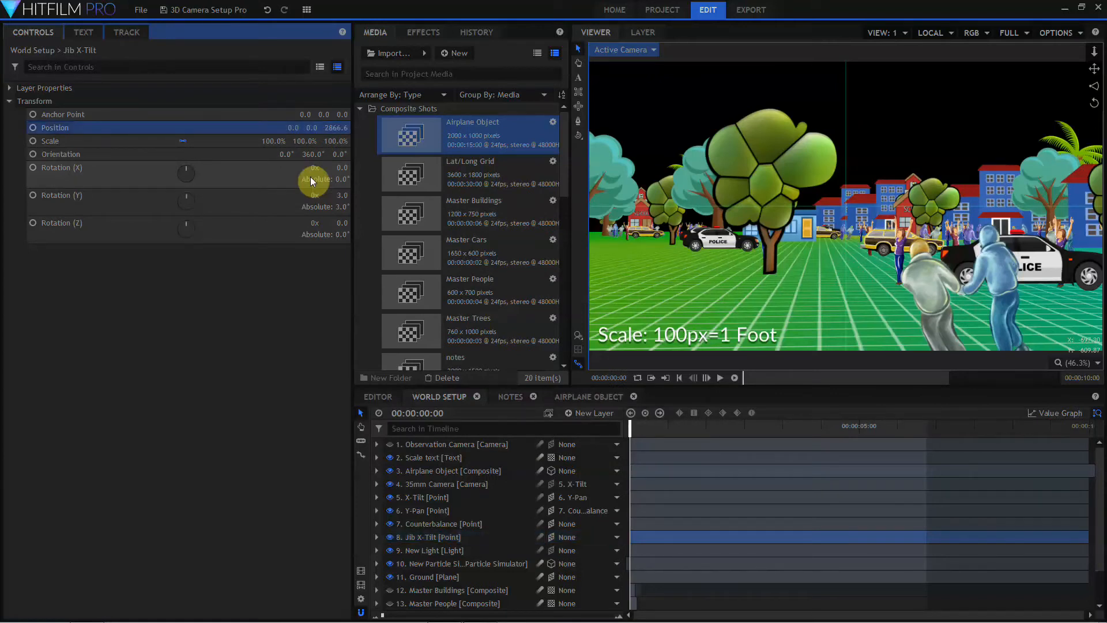
# Step: Parent the Counterbalance point to Jib X-Tilt
pyautogui.click(569, 524)
pyautogui.click(579, 419)
pyautogui.click(464, 525)
# Step: Duplicate Jib X-Tilt, name the copy Jib Y-Pan, and parent Jib X-Tilt to it
pyautogui.click(467, 537)
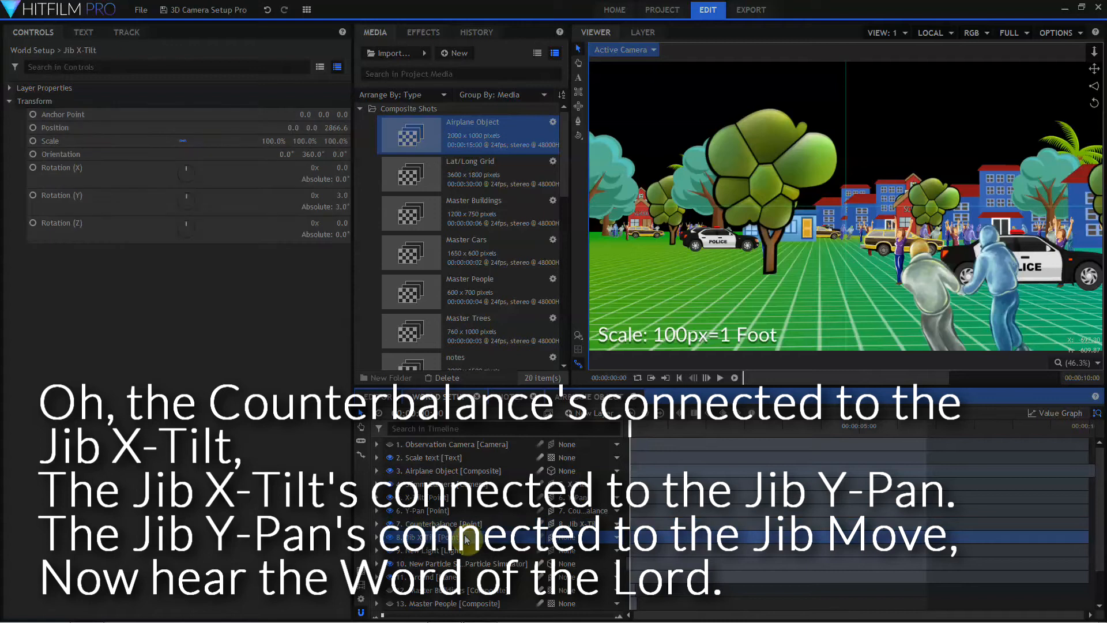
pyautogui.hotkey('ctrl', 'd')
pyautogui.click(449, 553)
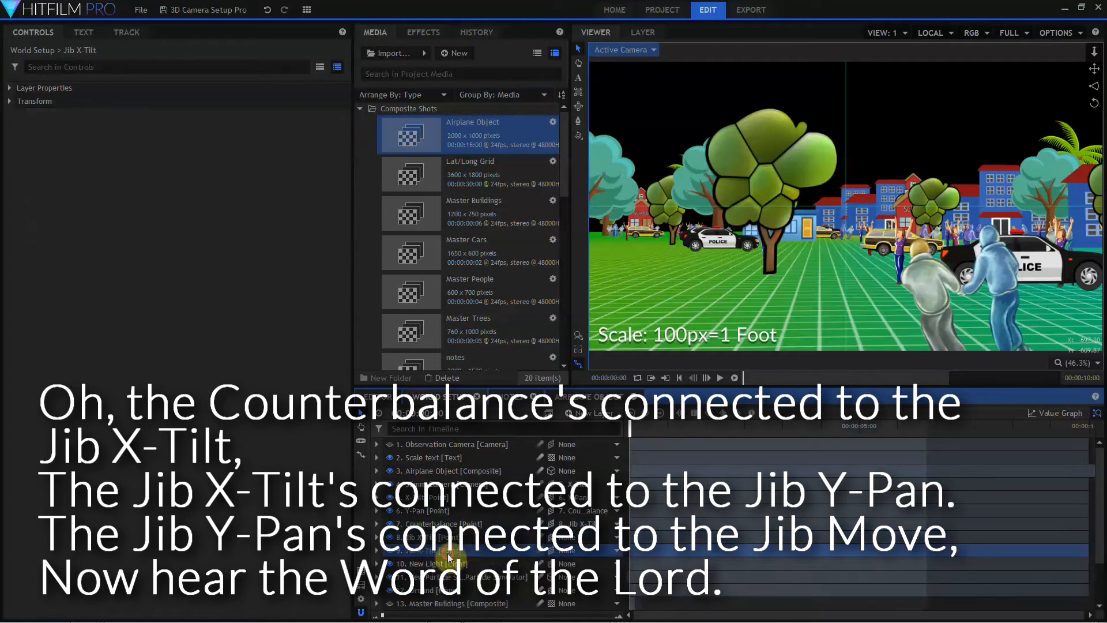
pyautogui.click(449, 553)
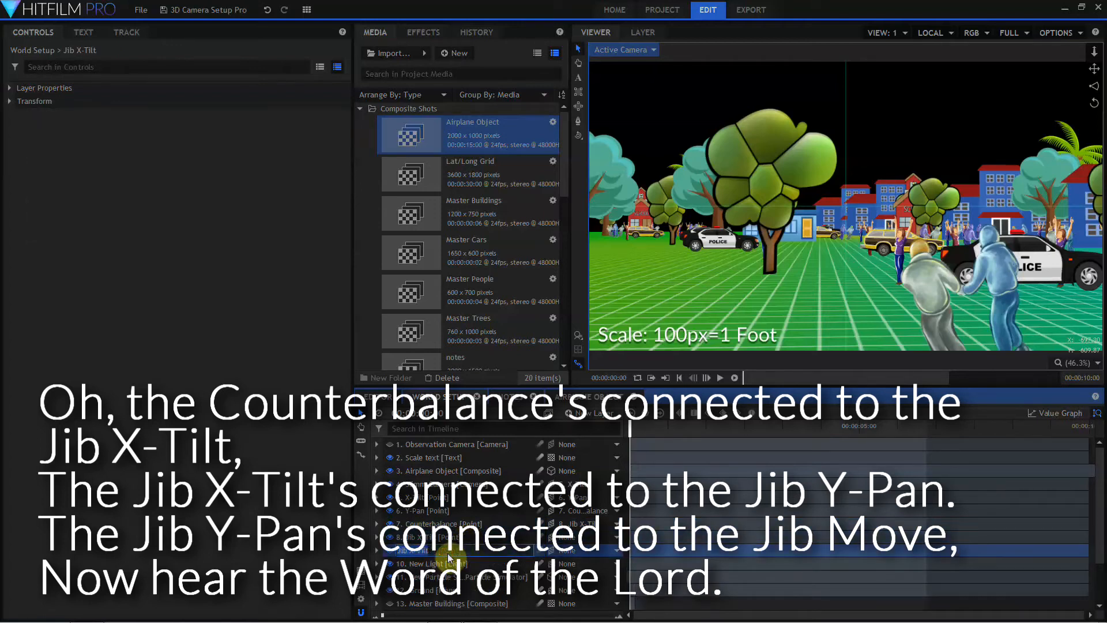
pyautogui.write('Jib Y-Pan')
pyautogui.press('Return')
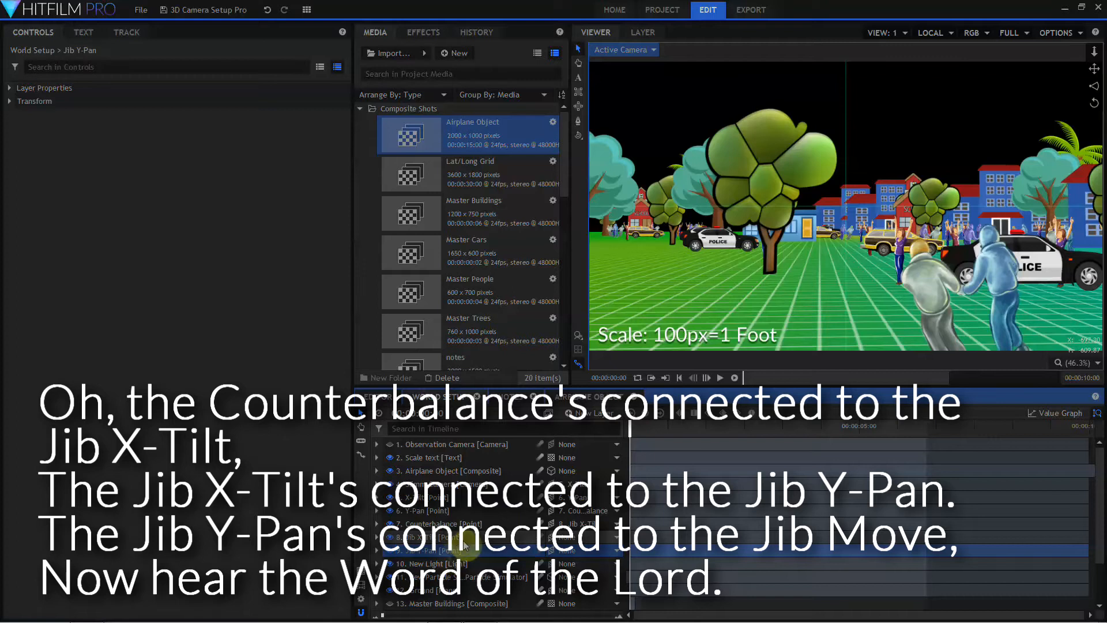
pyautogui.click(573, 539)
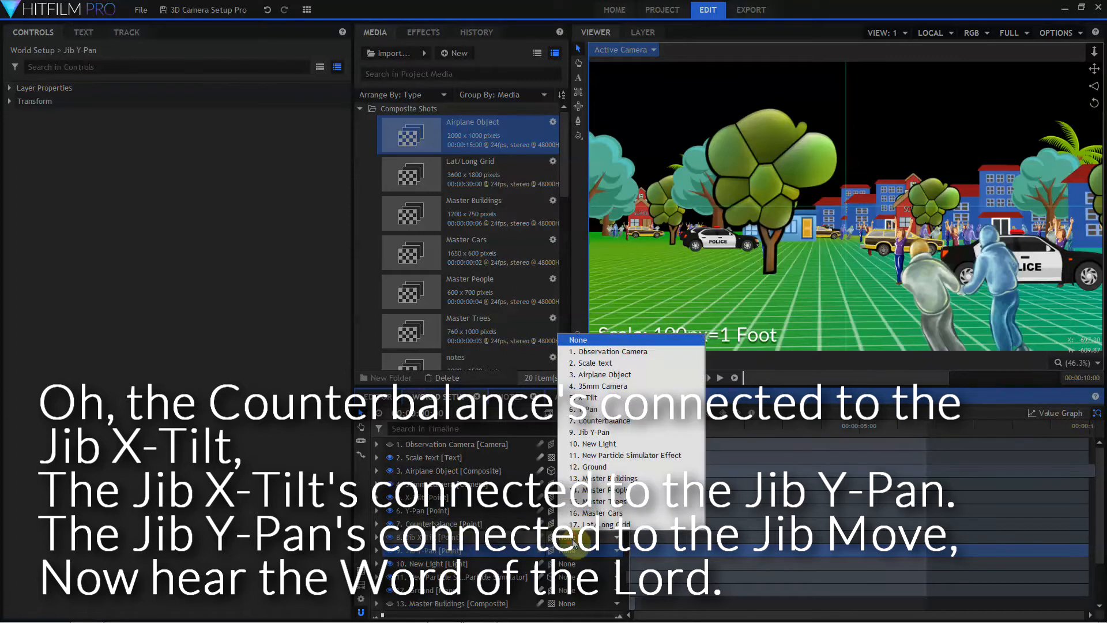
pyautogui.click(588, 432)
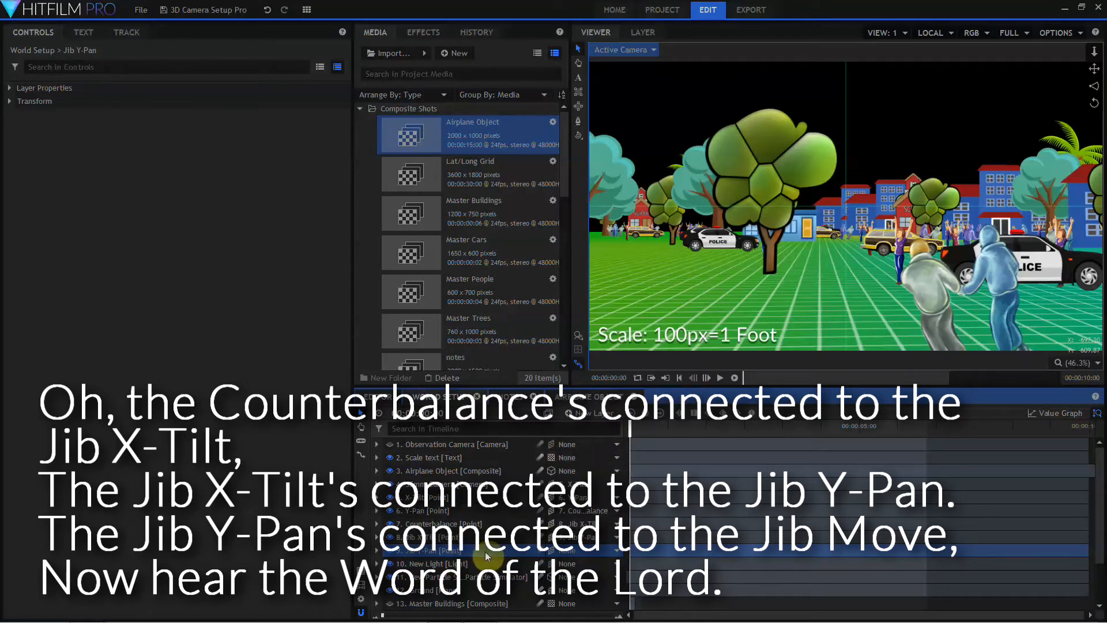
# Step: Duplicate the Jib Y-Pan point and name the copy Jib Move Point
pyautogui.hotkey('ctrl', 'd')
pyautogui.click(455, 565)
pyautogui.write('Jib')
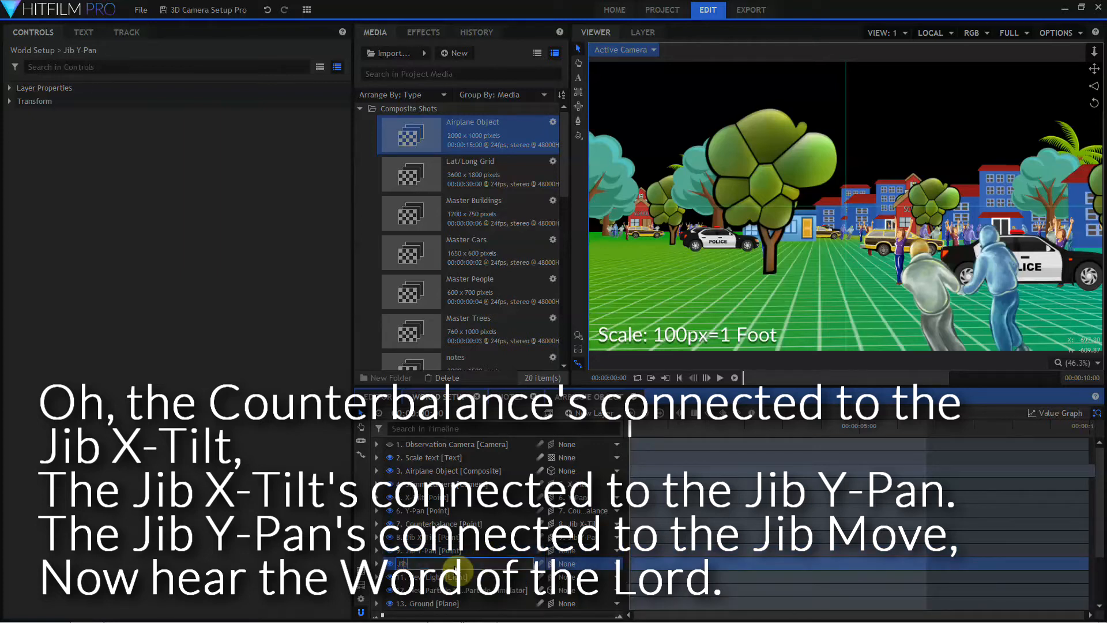
pyautogui.write(' Move Point')
pyautogui.press('Return')
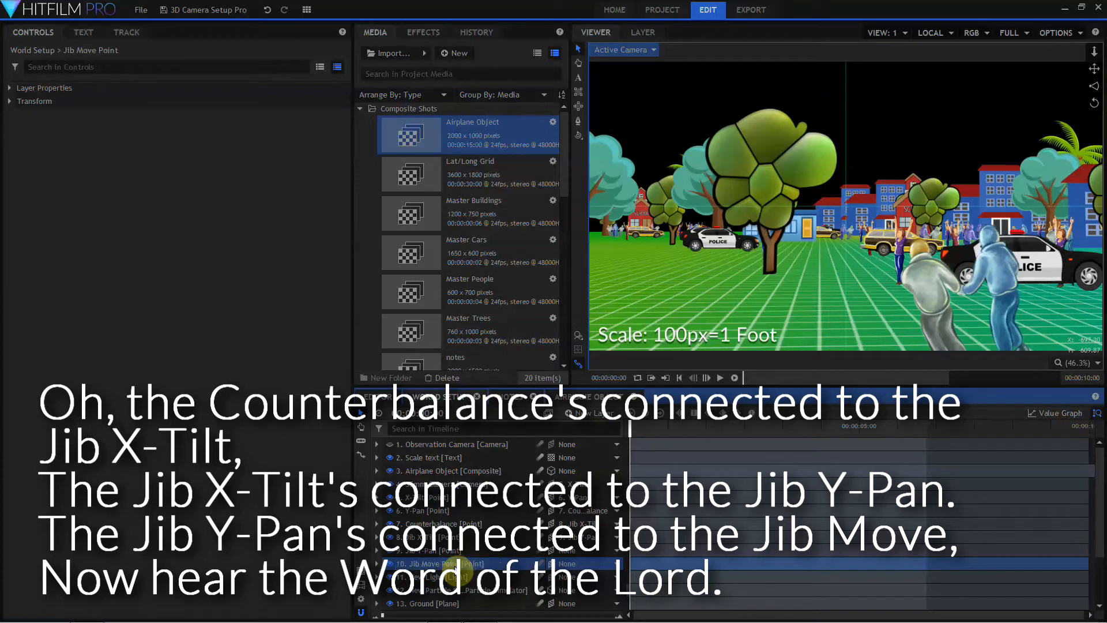
# Step: Set Jib Move Point's Y position to -600 in its transform
pyautogui.click(9, 102)
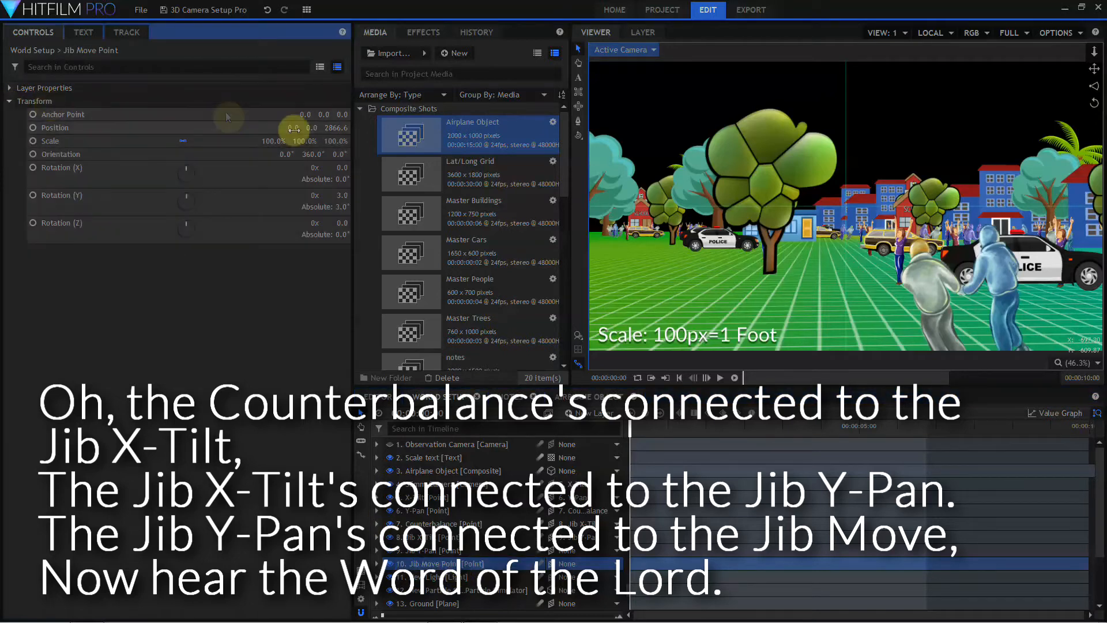
pyautogui.moveTo(312, 127); pyautogui.dragTo(318, 118)
pyautogui.write('-600')
pyautogui.press('Return')
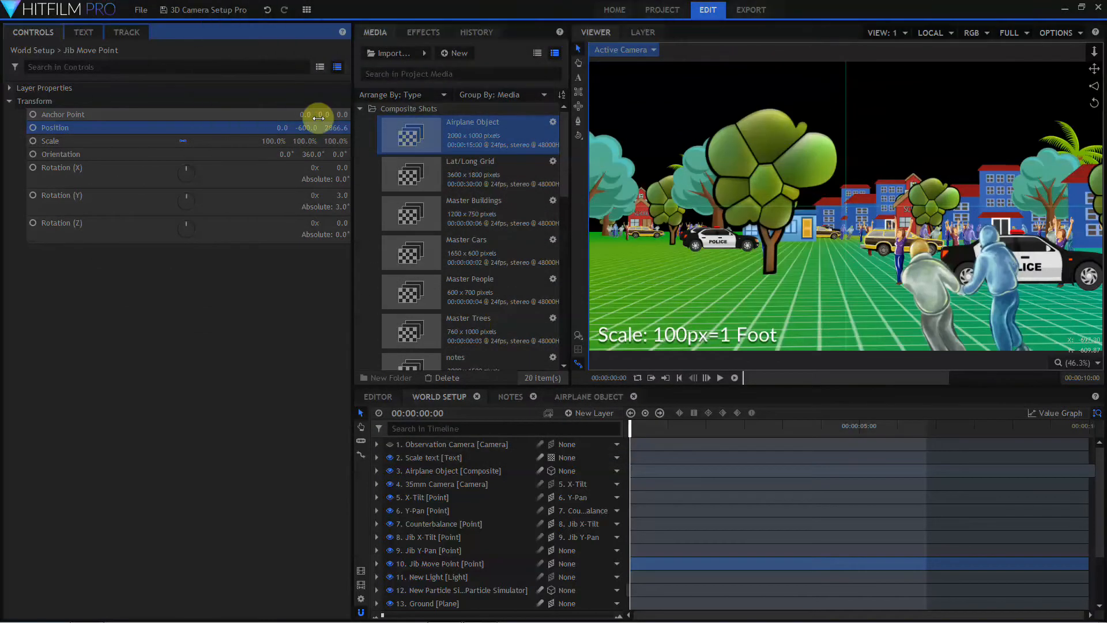
# Step: Parent Jib Y-Pan to Jib Move Point and enable the Observation Camera layer
pyautogui.click(577, 554)
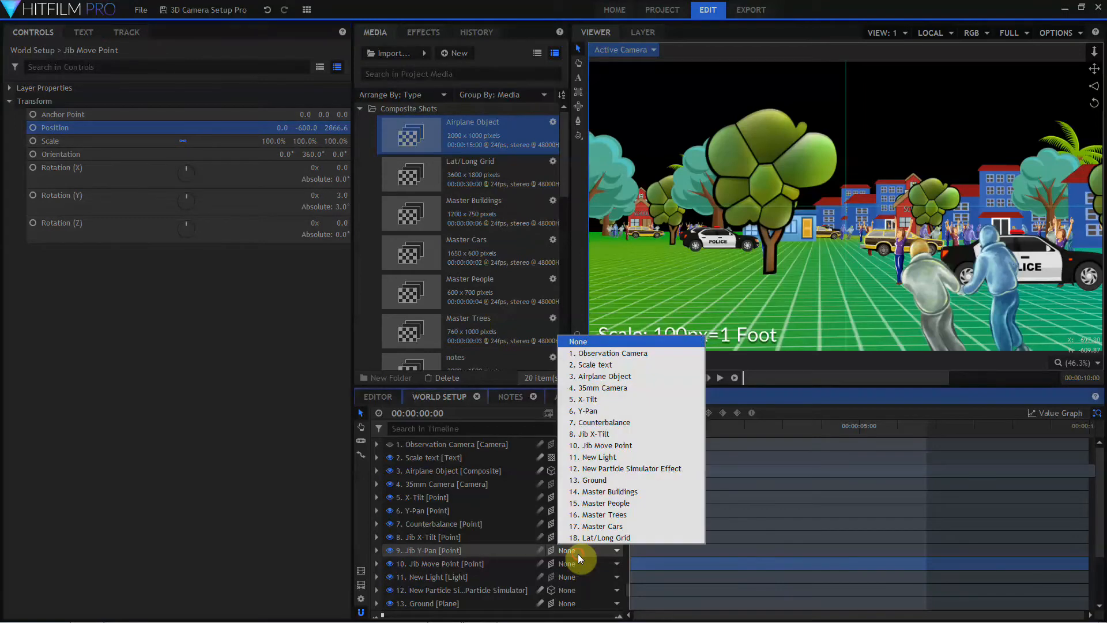
pyautogui.click(591, 448)
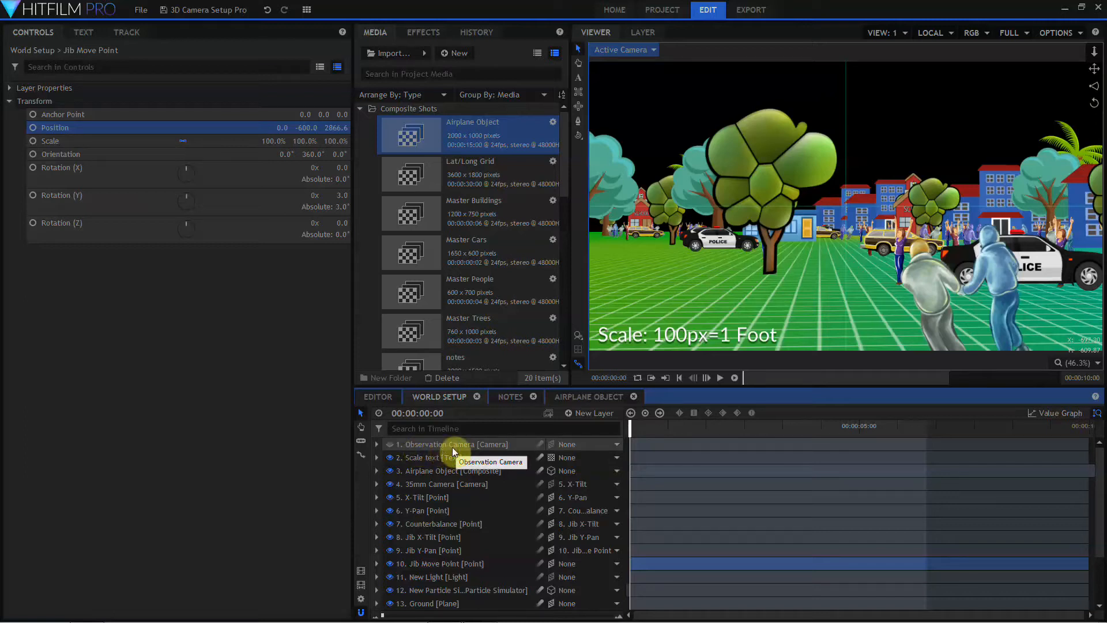
pyautogui.click(391, 444)
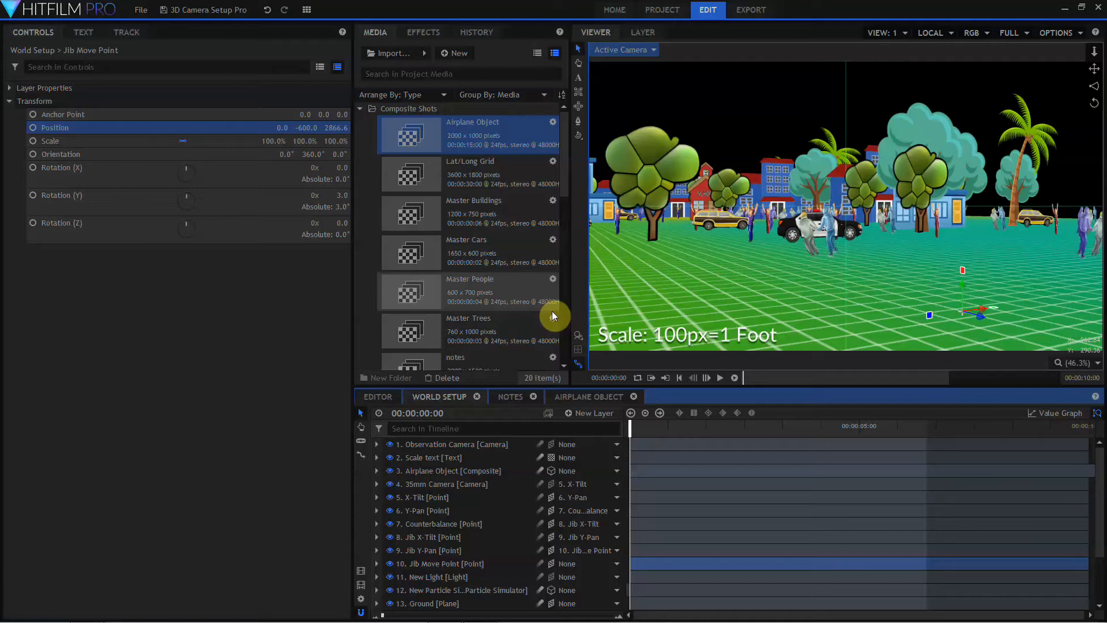
# Step: Add a new grade layer and apply the Lightning & Electricity effect to it
pyautogui.click(570, 414)
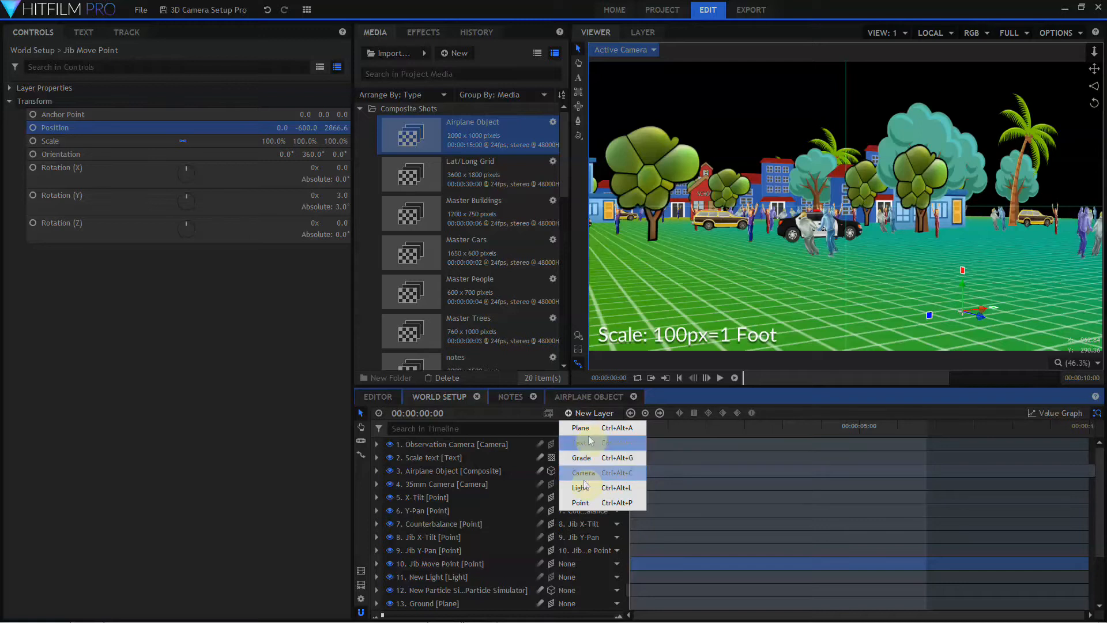
pyautogui.click(582, 457)
pyautogui.click(421, 35)
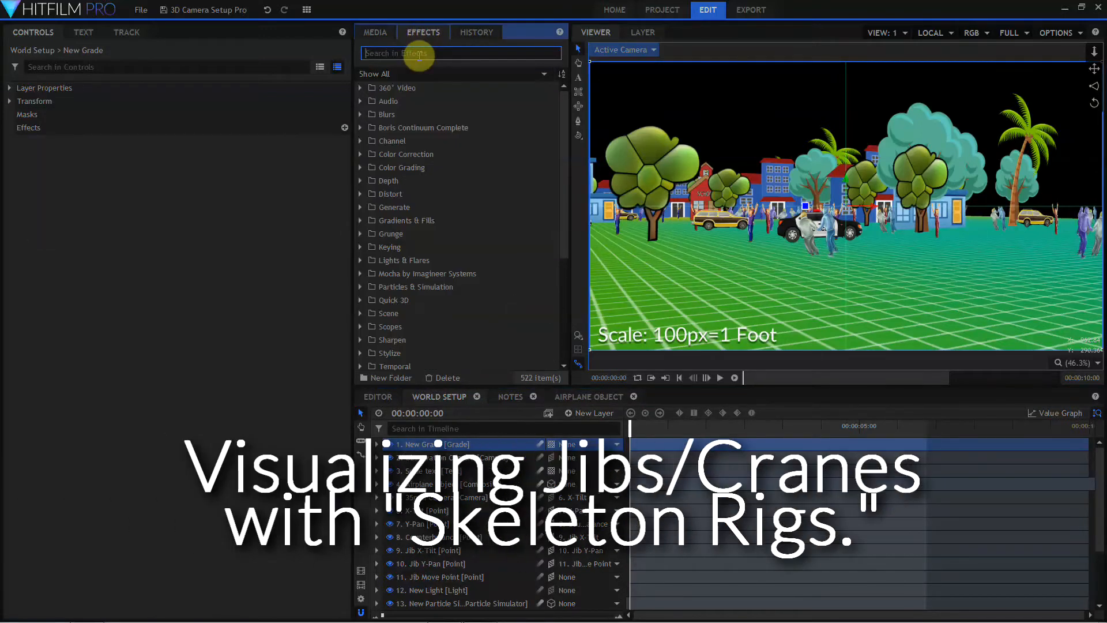
pyautogui.write('lightn')
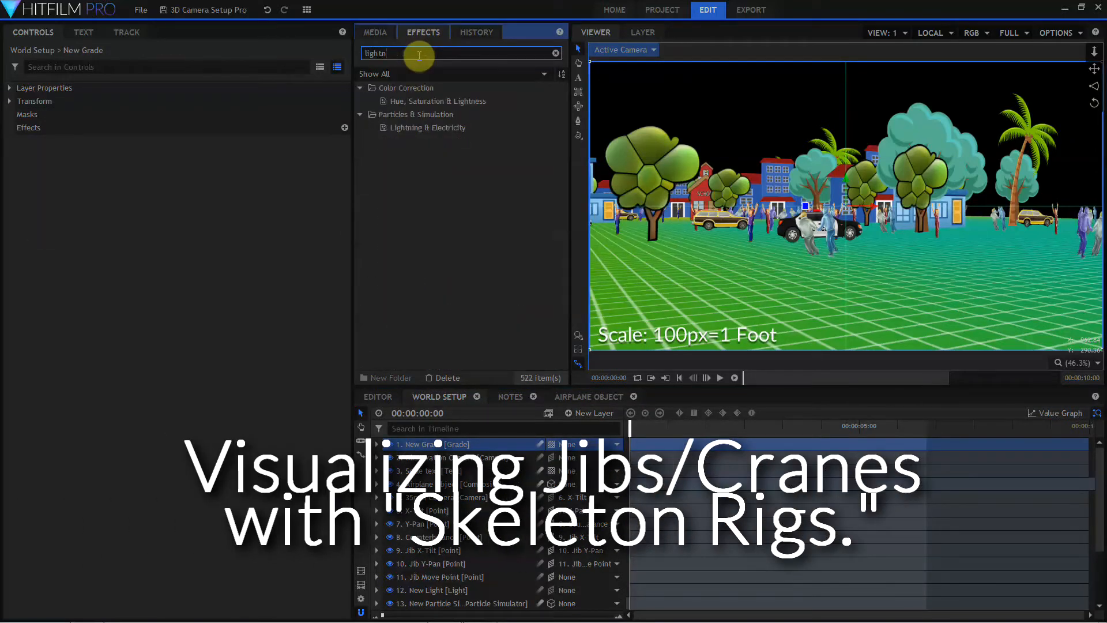
pyautogui.moveTo(413, 128); pyautogui.dragTo(30, 137)
# Step: Set the lightning effect's Wave Scale and Twitch Scale to 0 and remove all its branches
pyautogui.click(20, 141)
pyautogui.moveTo(242, 194); pyautogui.dragTo(157, 187)
pyautogui.moveTo(242, 207); pyautogui.dragTo(120, 207)
pyautogui.click(32, 260)
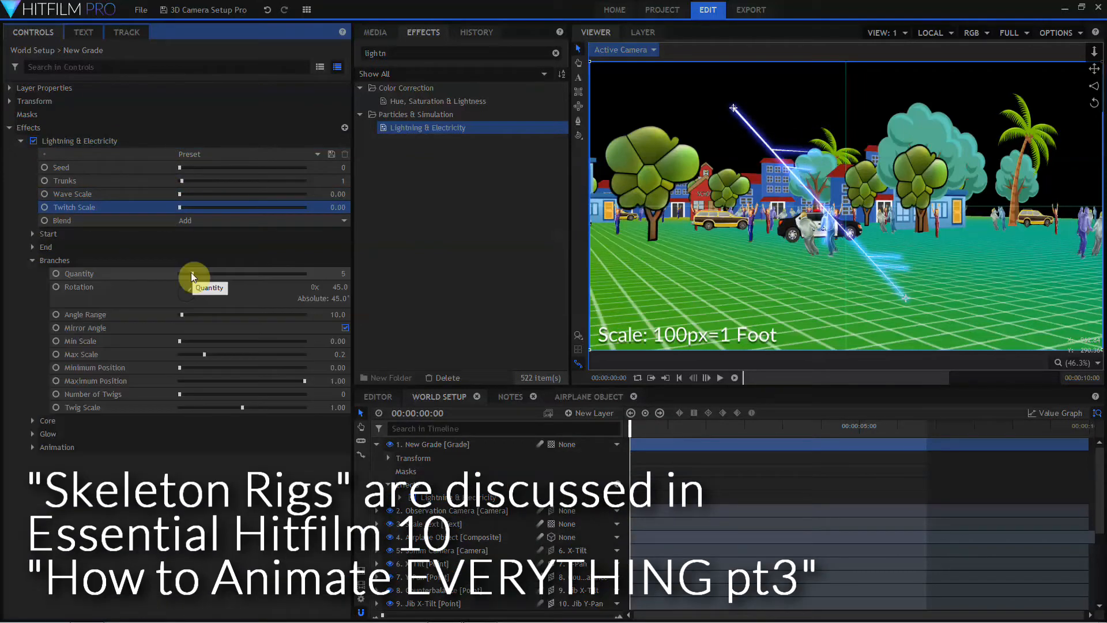
pyautogui.moveTo(192, 272); pyautogui.dragTo(154, 273)
pyautogui.click(32, 260)
# Step: Set the lightning's Glow Opacity to 0 and its End Width to 1.00
pyautogui.click(32, 286)
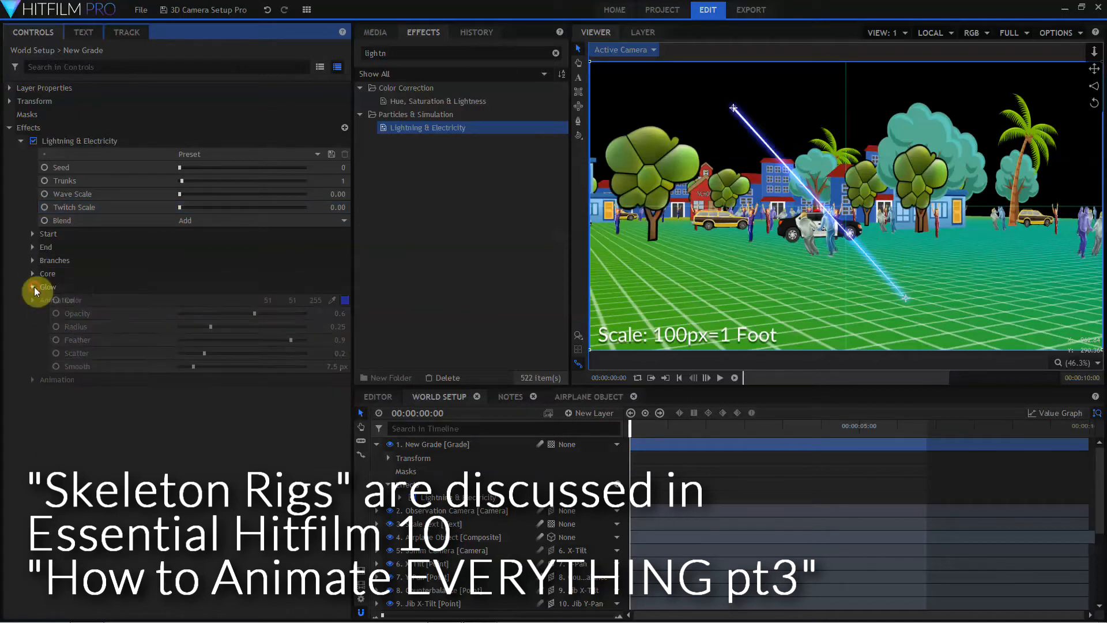
pyautogui.moveTo(254, 314); pyautogui.dragTo(109, 316)
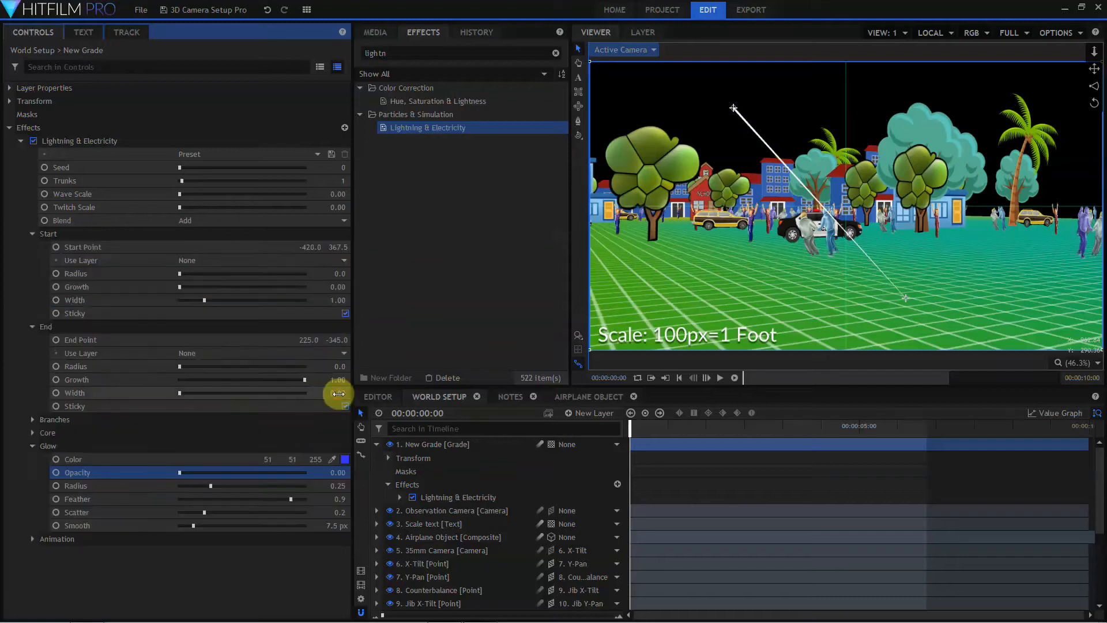
pyautogui.press('Return')
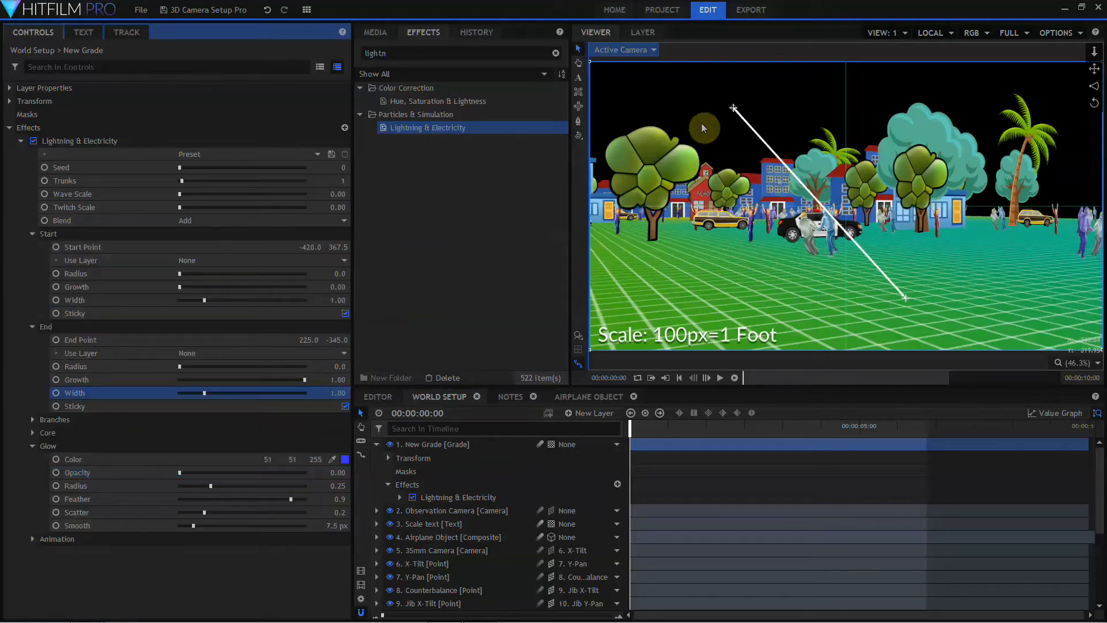
# Step: Attach the lightning's start to the 35mm Camera layer with Start Point 0, 0
pyautogui.click(241, 261)
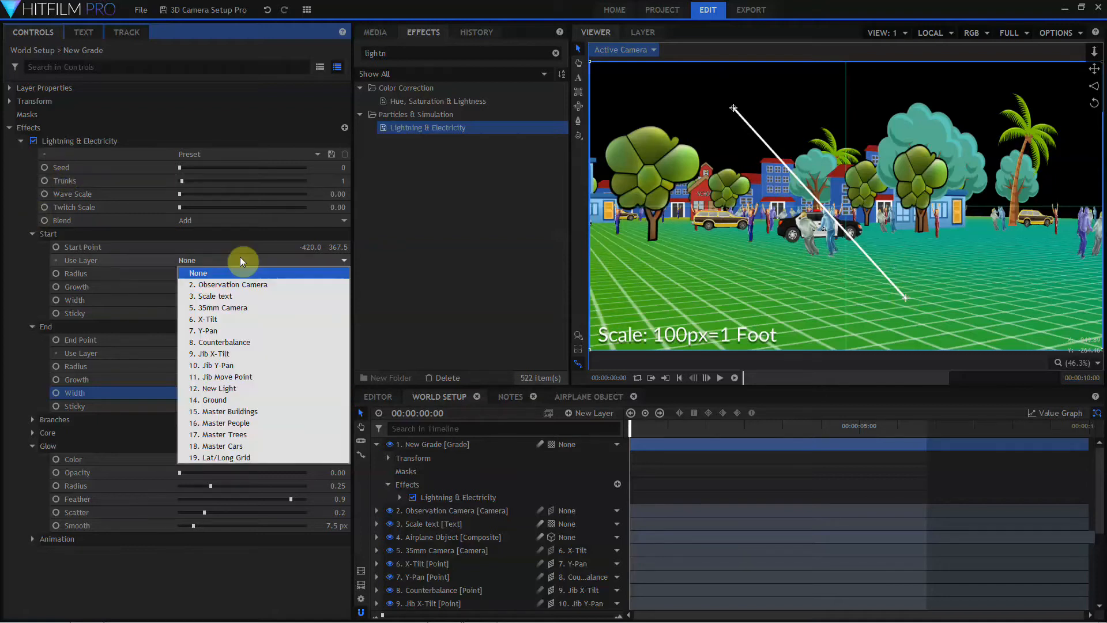
pyautogui.click(234, 305)
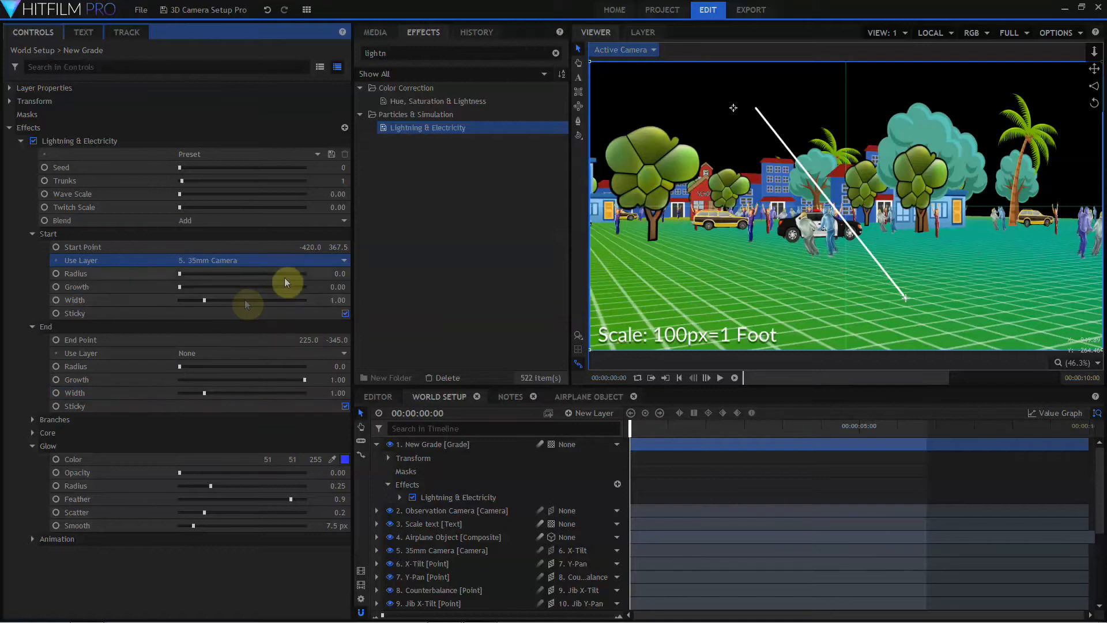
pyautogui.moveTo(305, 246); pyautogui.dragTo(305, 245)
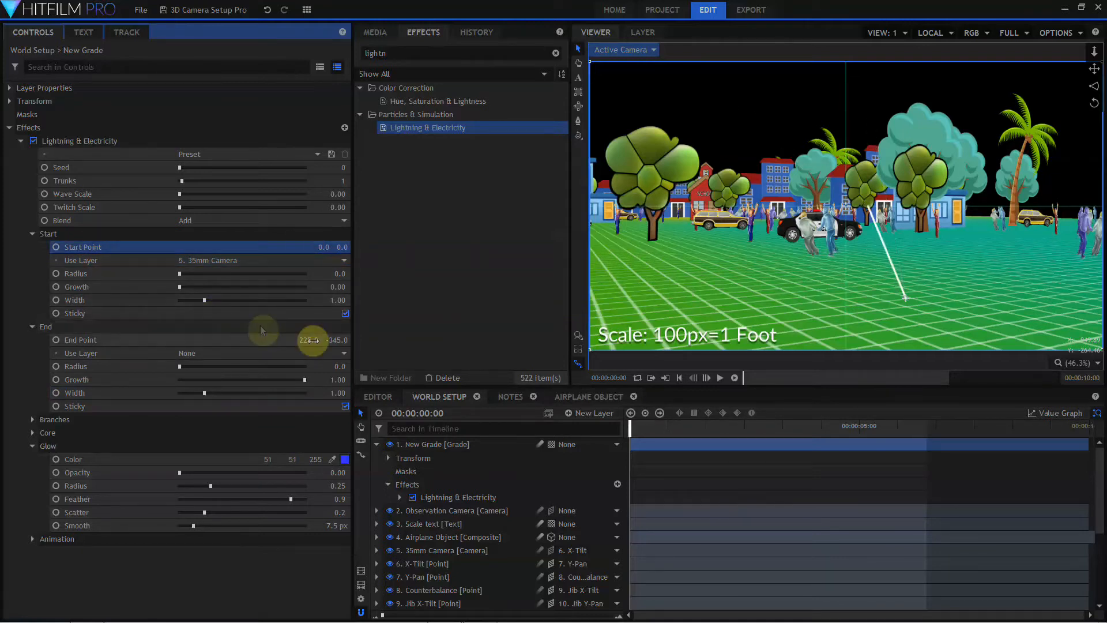
# Step: Attach the lightning's end to the X-Tilt layer with End Point 0, 0
pyautogui.click(243, 352)
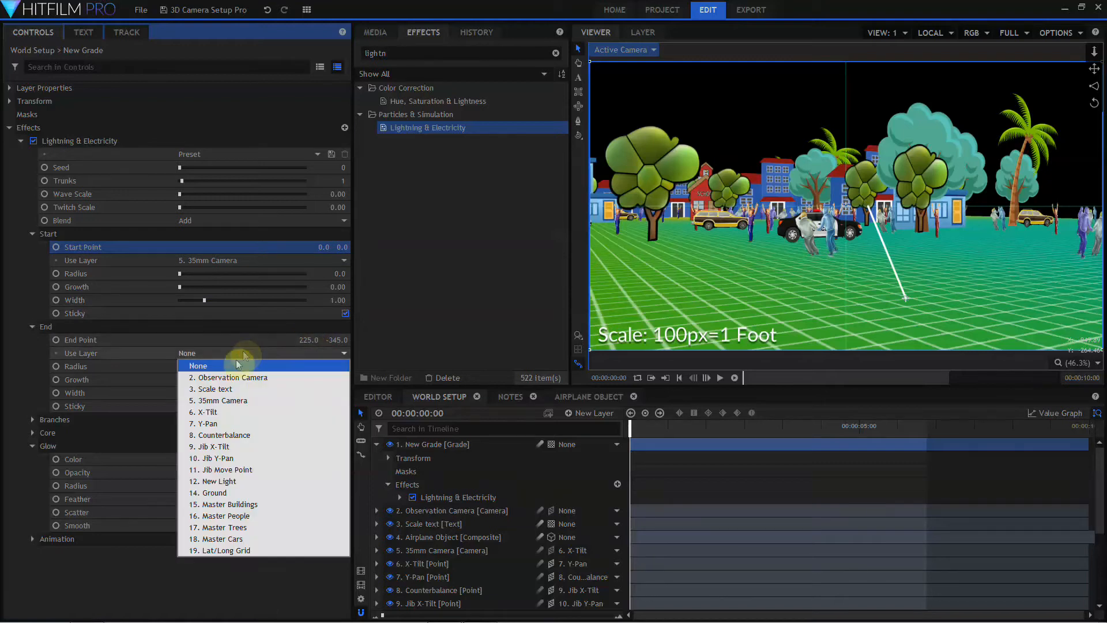
pyautogui.click(224, 411)
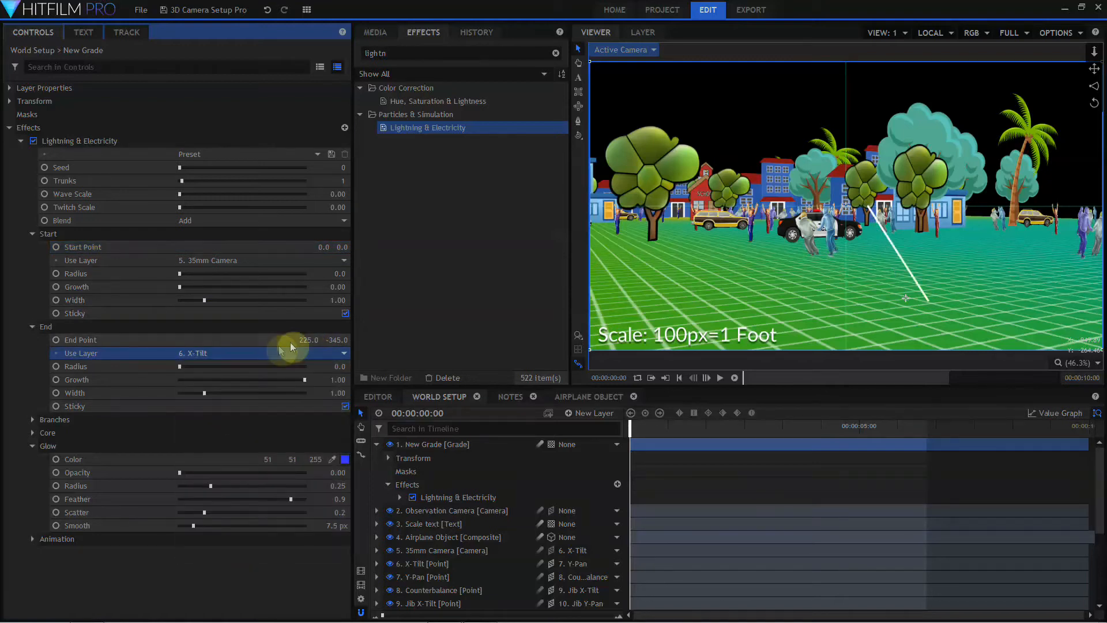
pyautogui.click(307, 340)
pyautogui.press('Tab')
pyautogui.press('Return')
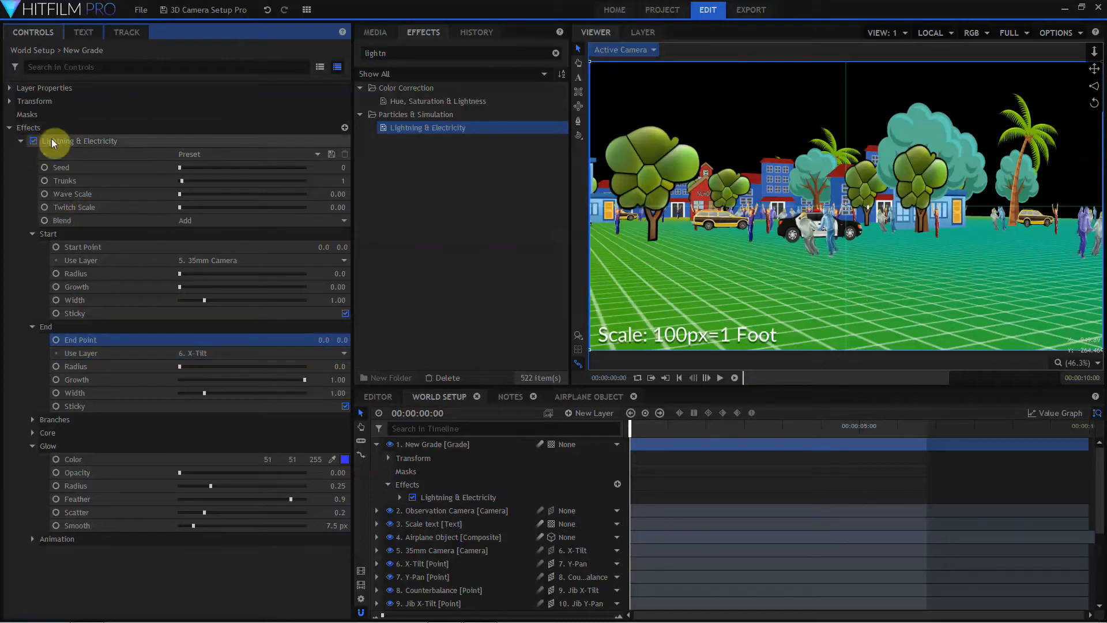
pyautogui.click(21, 141)
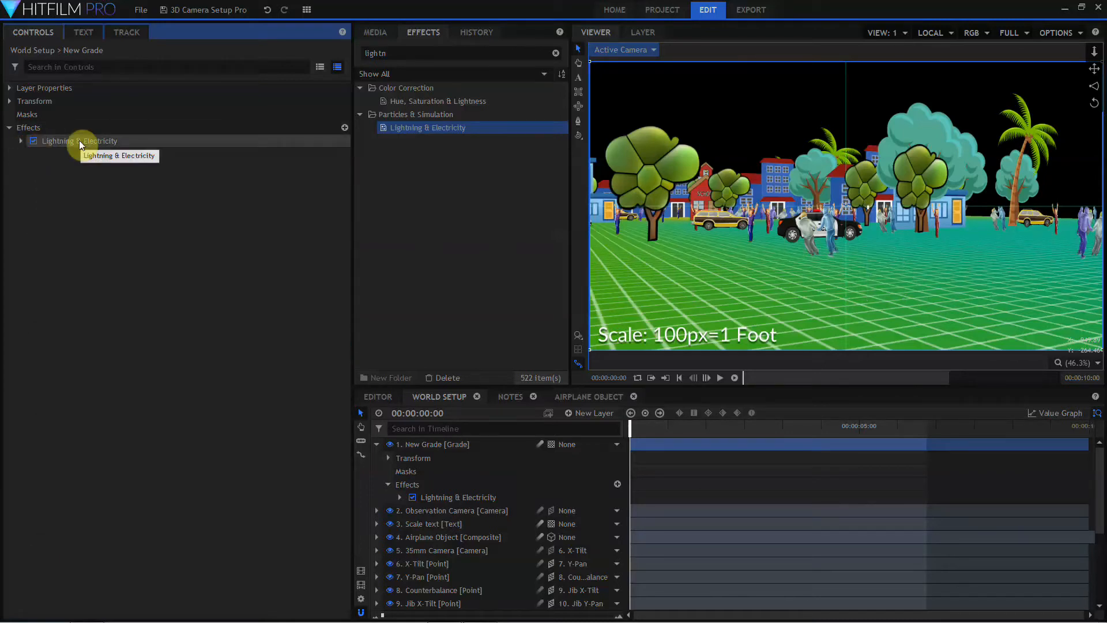
# Step: Rename the Lightning & Electricity effect as Tripod Head
pyautogui.click(78, 141)
pyautogui.click(79, 140)
pyautogui.write('Tripod Head')
pyautogui.press('Return')
# Step: Duplicate the Tripod Head effect and attach the copy's start to X-Tilt and its end to Jib X-Tilt
pyautogui.hotkey('ctrl', 'd')
pyautogui.click(21, 154)
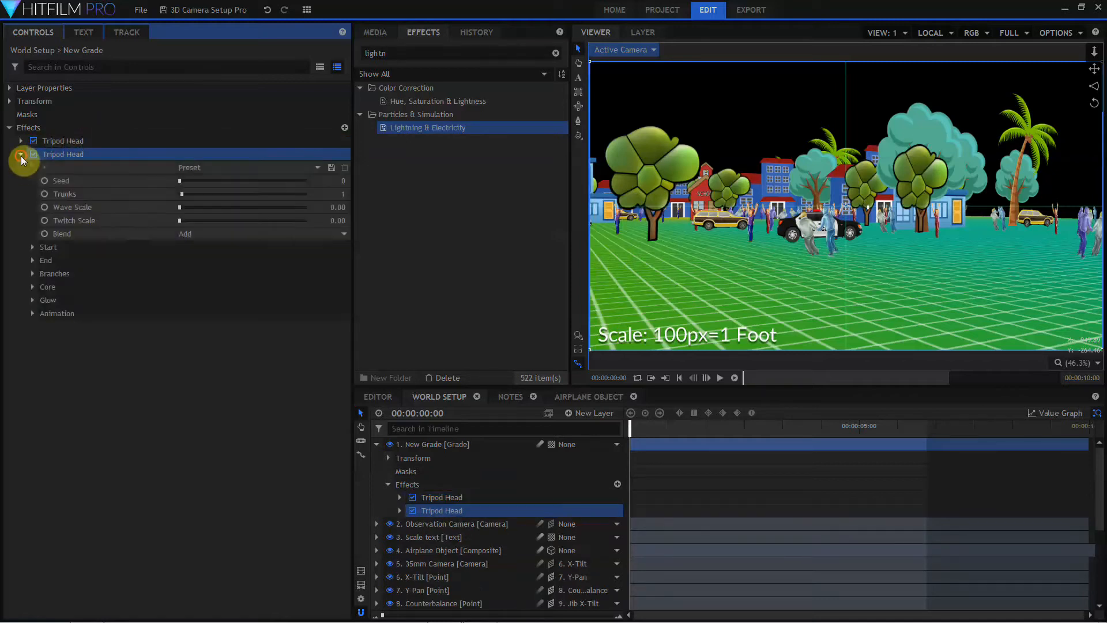
pyautogui.click(31, 249)
pyautogui.click(216, 273)
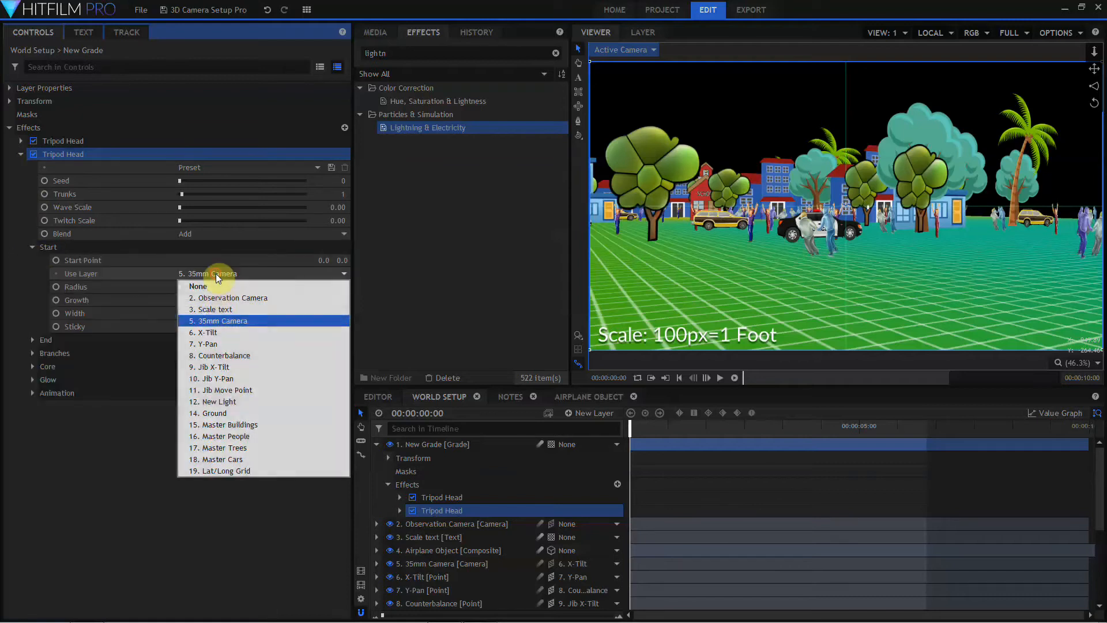
pyautogui.click(220, 333)
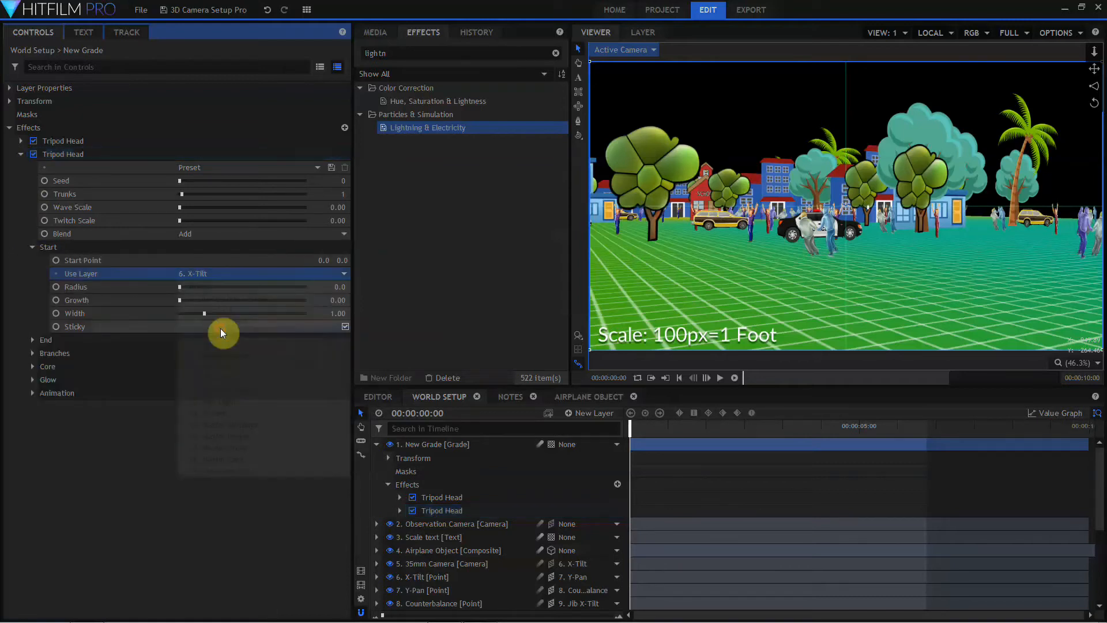
pyautogui.click(33, 340)
pyautogui.click(219, 367)
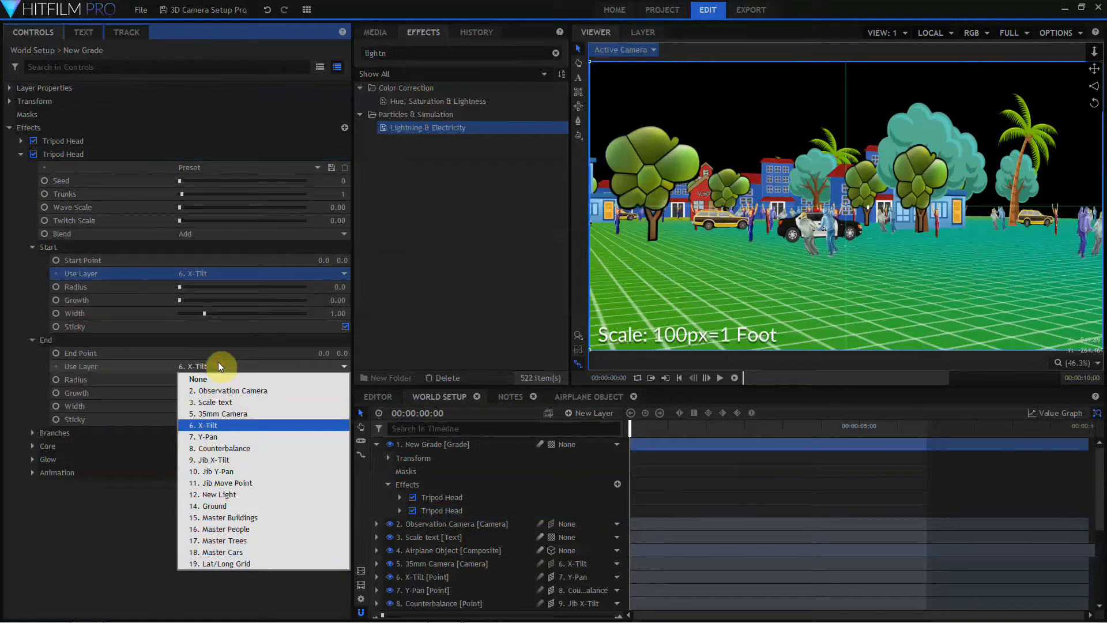
pyautogui.click(226, 461)
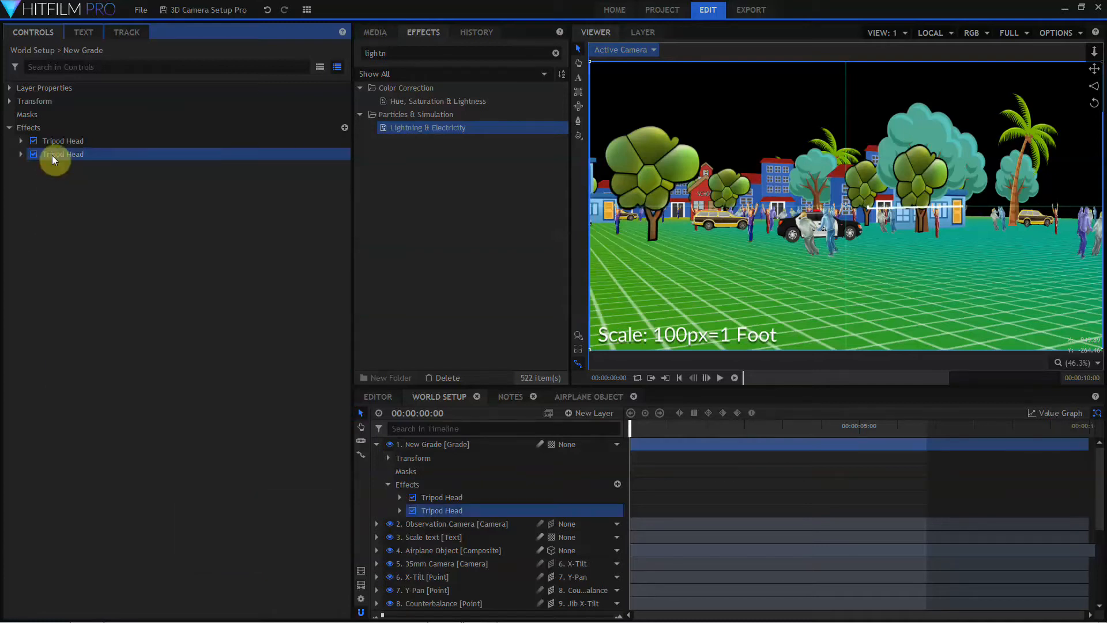
# Step: Rename the second Tripod Head effect as Jib Arm
pyautogui.click(52, 155)
pyautogui.write('Jib Arm')
pyautogui.press('Return')
# Step: Duplicate the Jib Arm effect and attach the copy's start to Jib X-Tilt and its end to Jib Move Point
pyautogui.hotkey('ctrl', 'd')
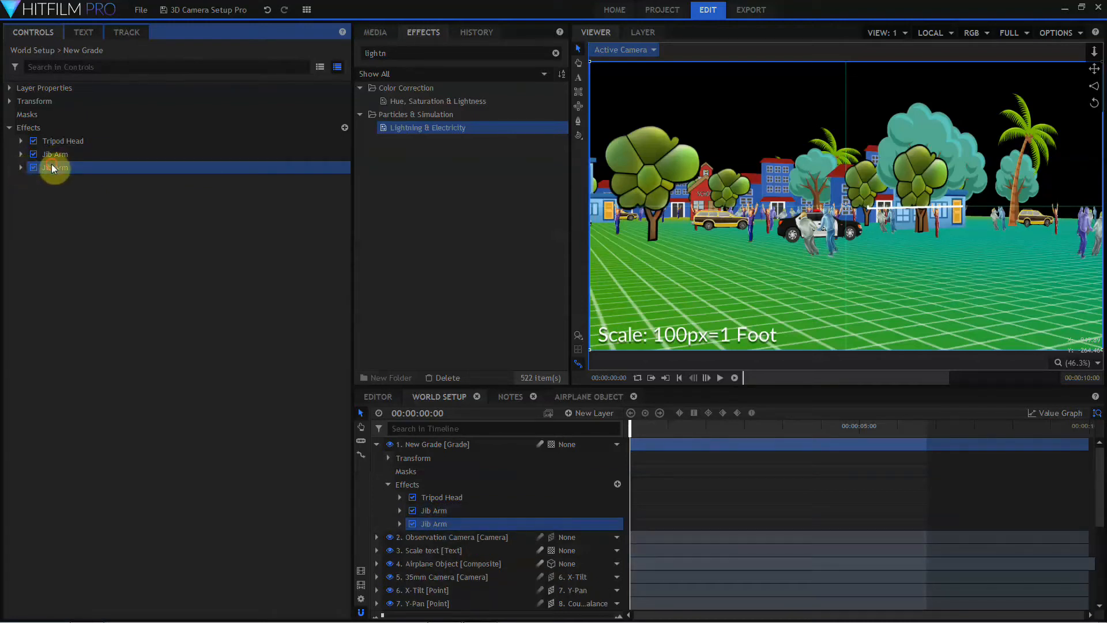
pyautogui.click(21, 167)
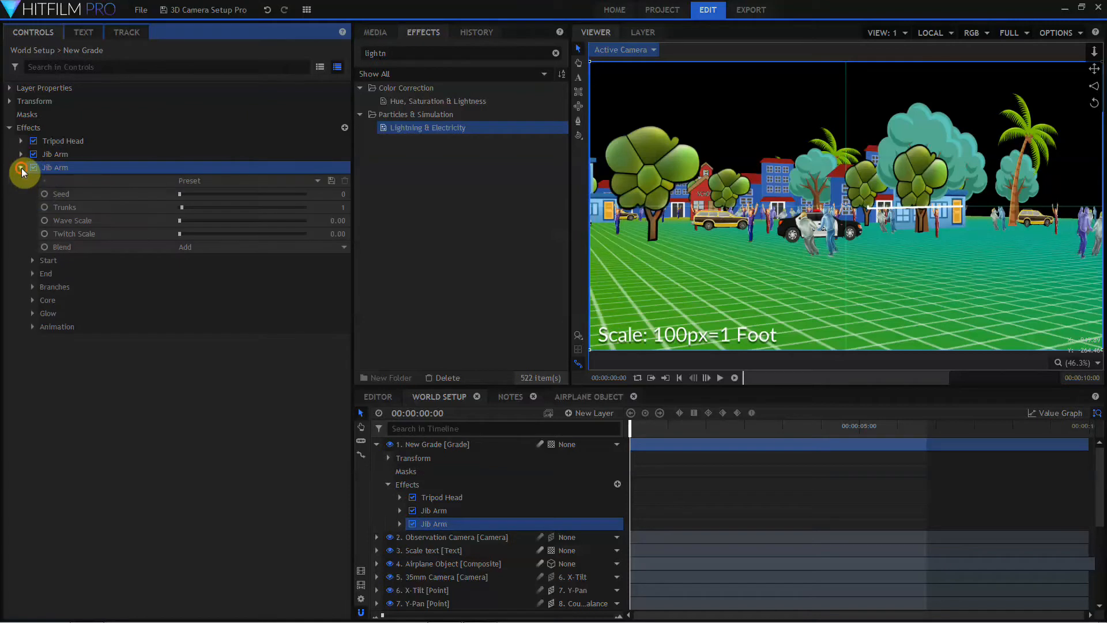
pyautogui.click(33, 260)
pyautogui.click(211, 286)
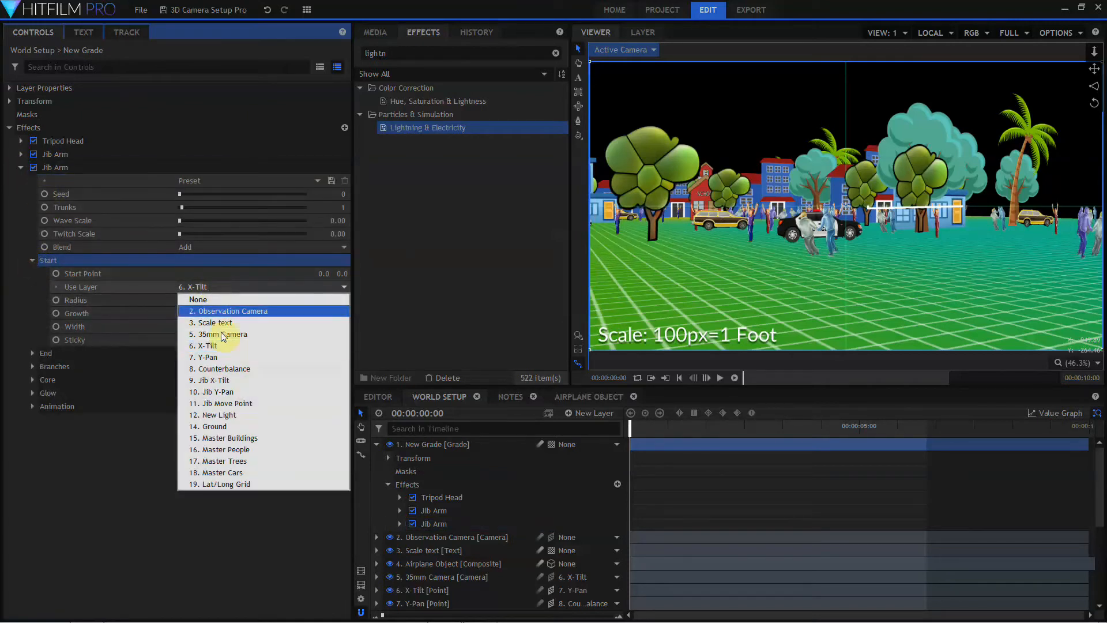
pyautogui.click(214, 380)
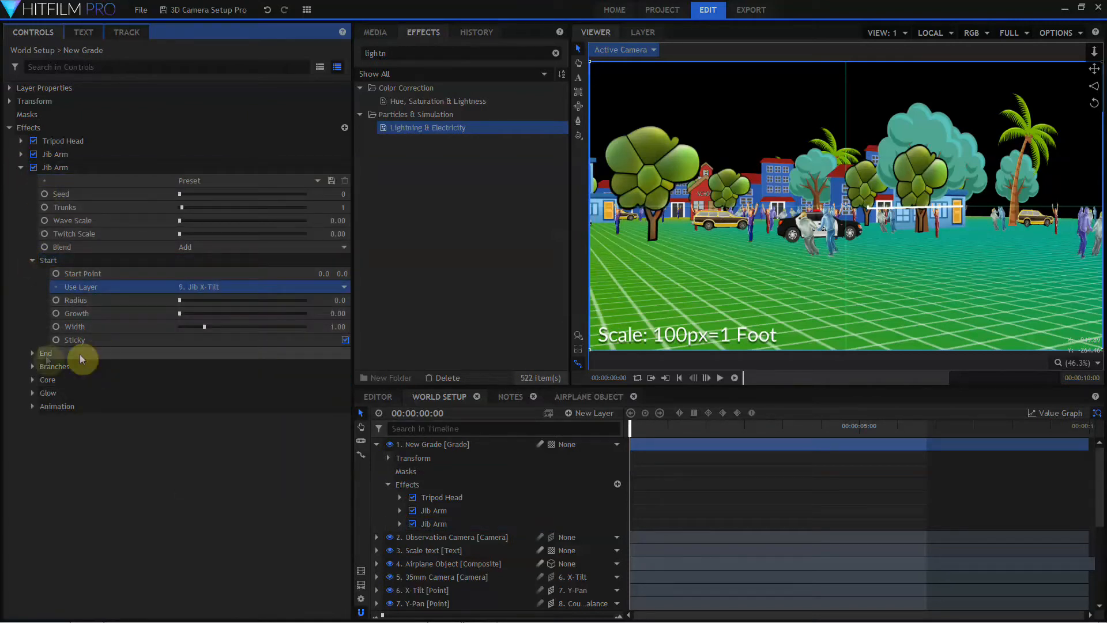
pyautogui.click(33, 353)
pyautogui.click(209, 380)
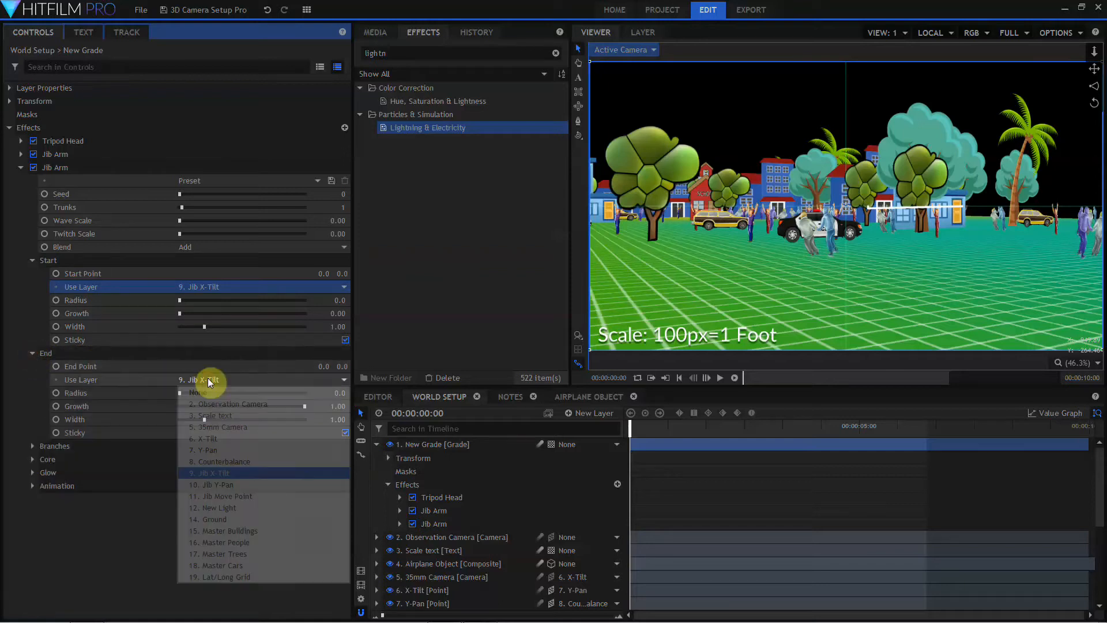
pyautogui.click(222, 497)
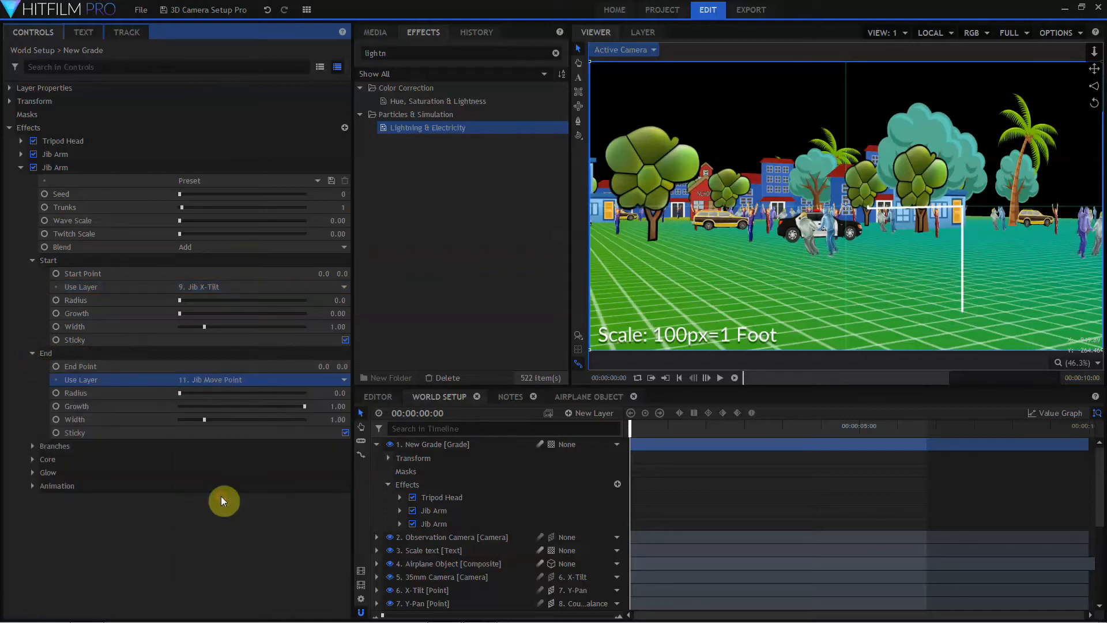
# Step: Rename the second Jib Arm effect as Jib Pylon
pyautogui.click(53, 168)
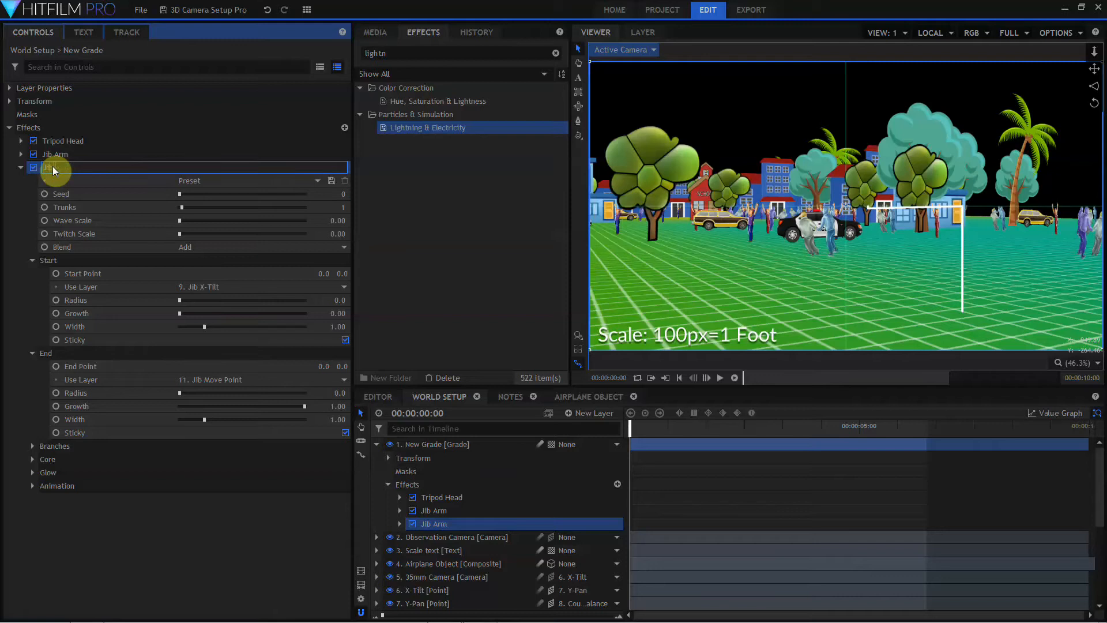
pyautogui.write('Jib Pylon')
pyautogui.press('Return')
pyautogui.click(21, 168)
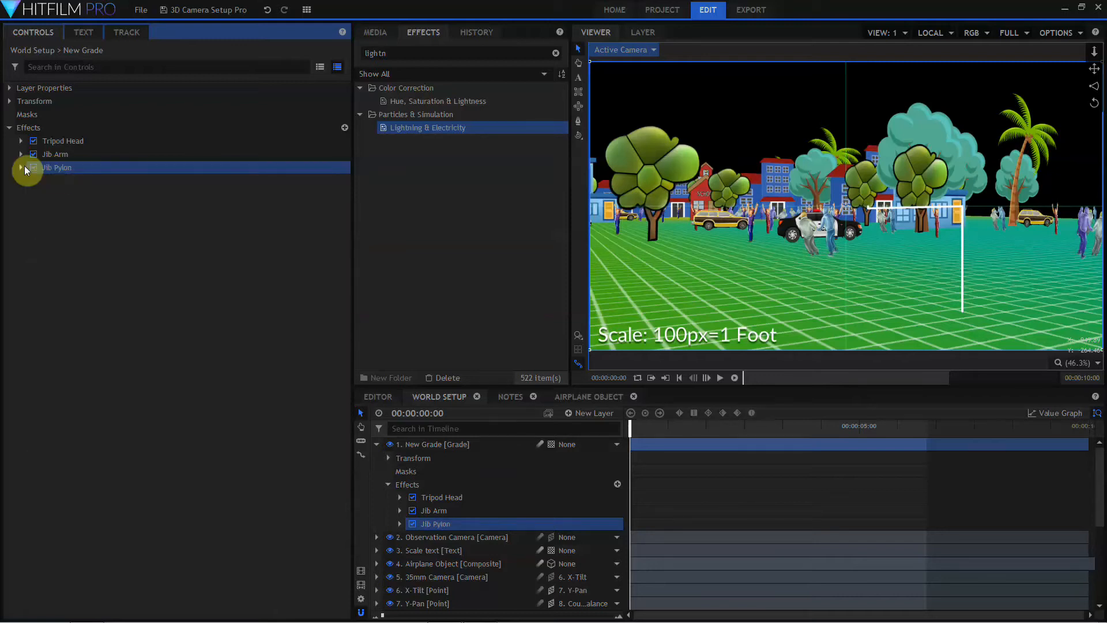
# Step: Add a new point layer named Pointer and parent it to the 35mm Camera
pyautogui.click(570, 413)
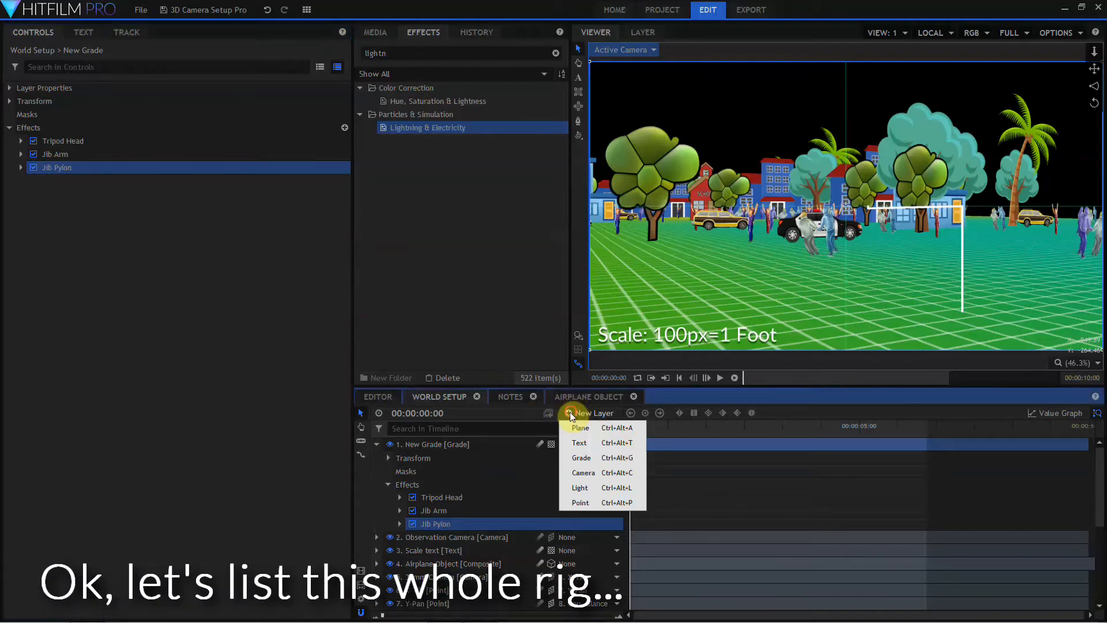
pyautogui.click(580, 502)
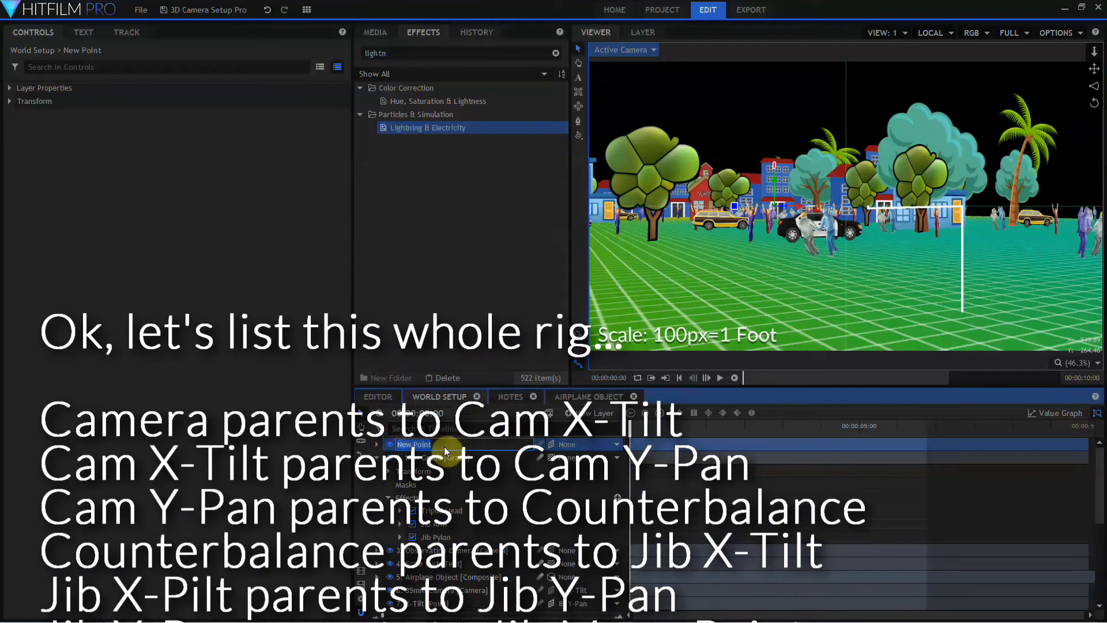
pyautogui.write('Pointer')
pyautogui.press('Return')
pyautogui.click(572, 446)
pyautogui.click(590, 271)
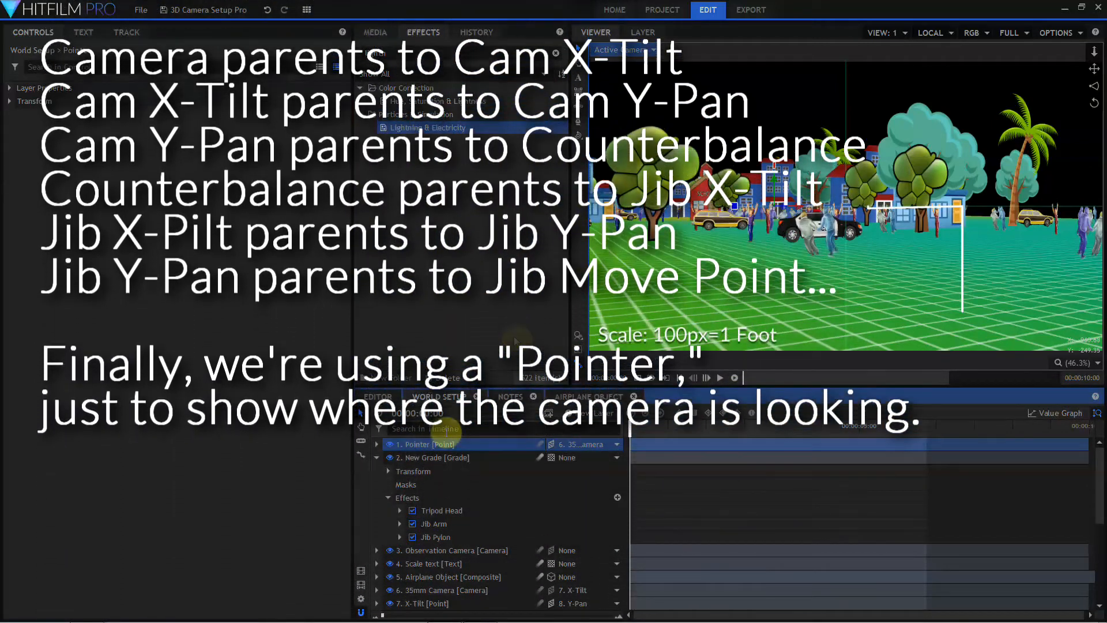
# Step: Duplicate the Jib Pylon effect on New Grade and attach the copy's start to 35mm Camera and its end to Pointer
pyautogui.click(431, 457)
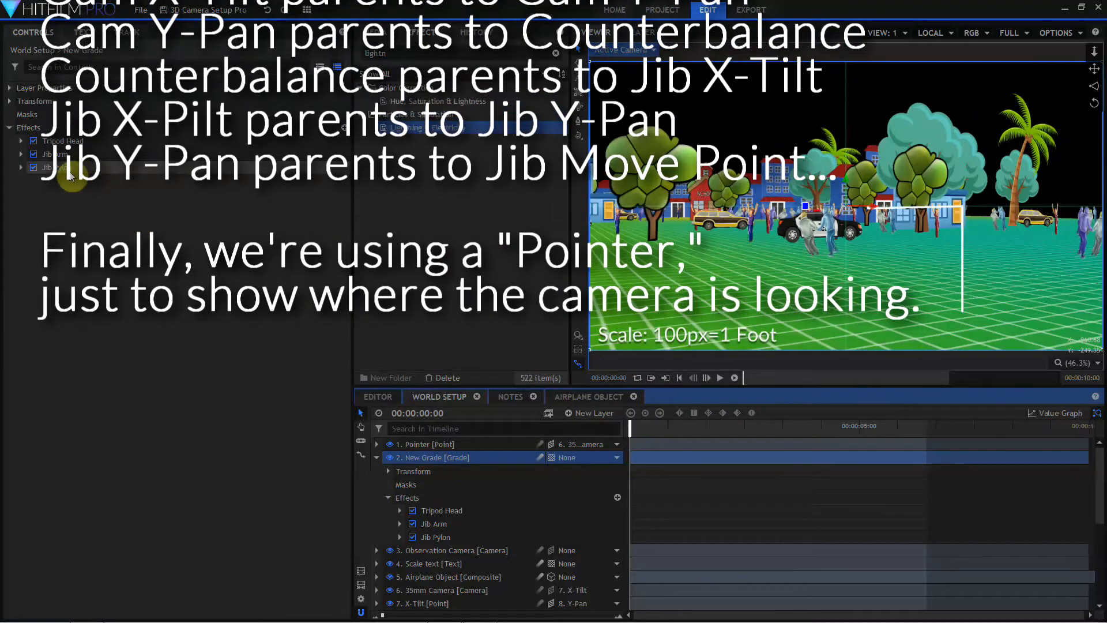
pyautogui.click(69, 172)
pyautogui.hotkey('ctrl', 'd')
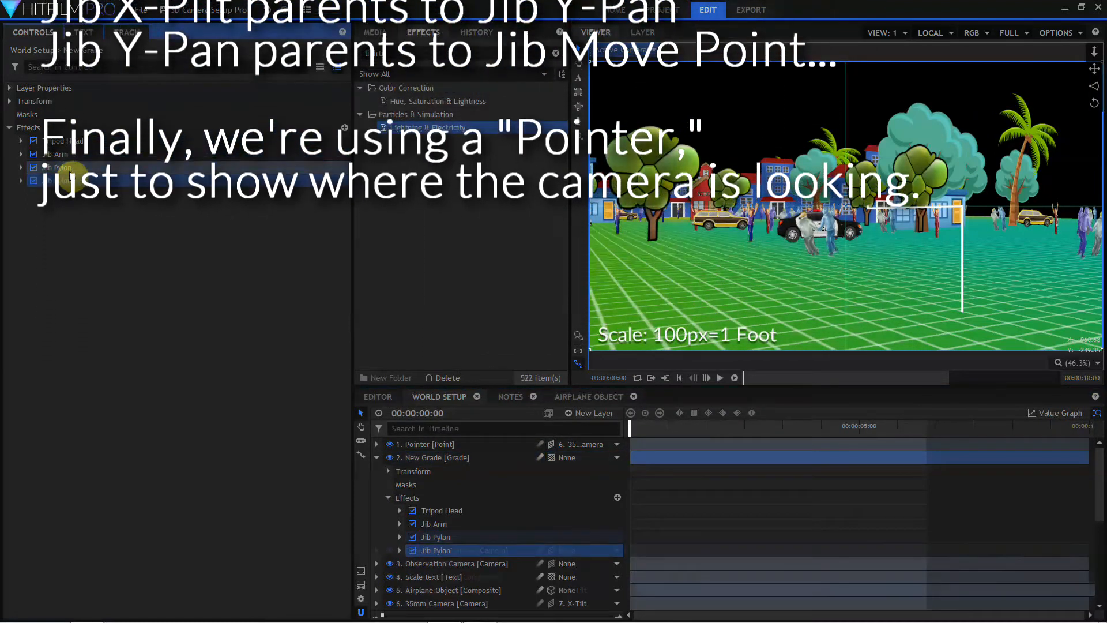
pyautogui.click(20, 181)
pyautogui.click(208, 298)
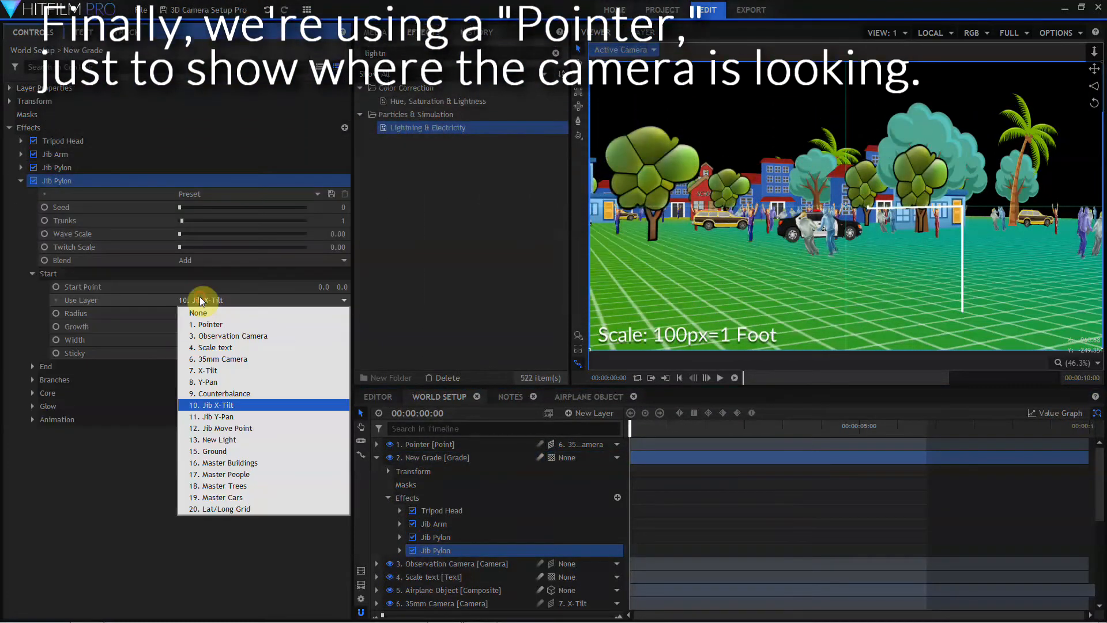
pyautogui.click(217, 361)
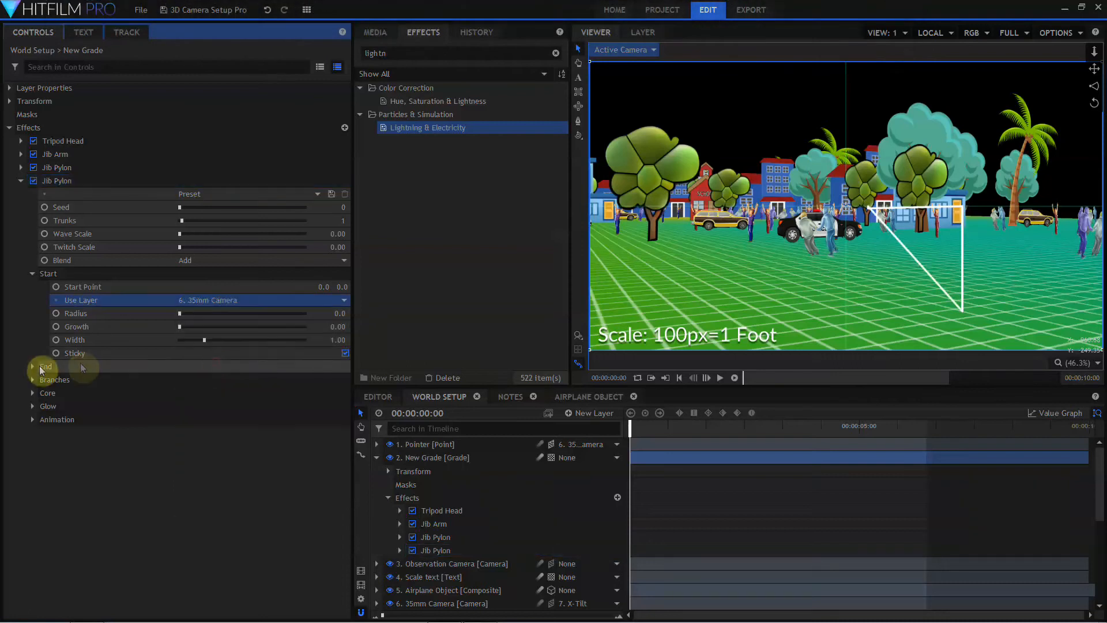
pyautogui.click(33, 367)
pyautogui.click(248, 393)
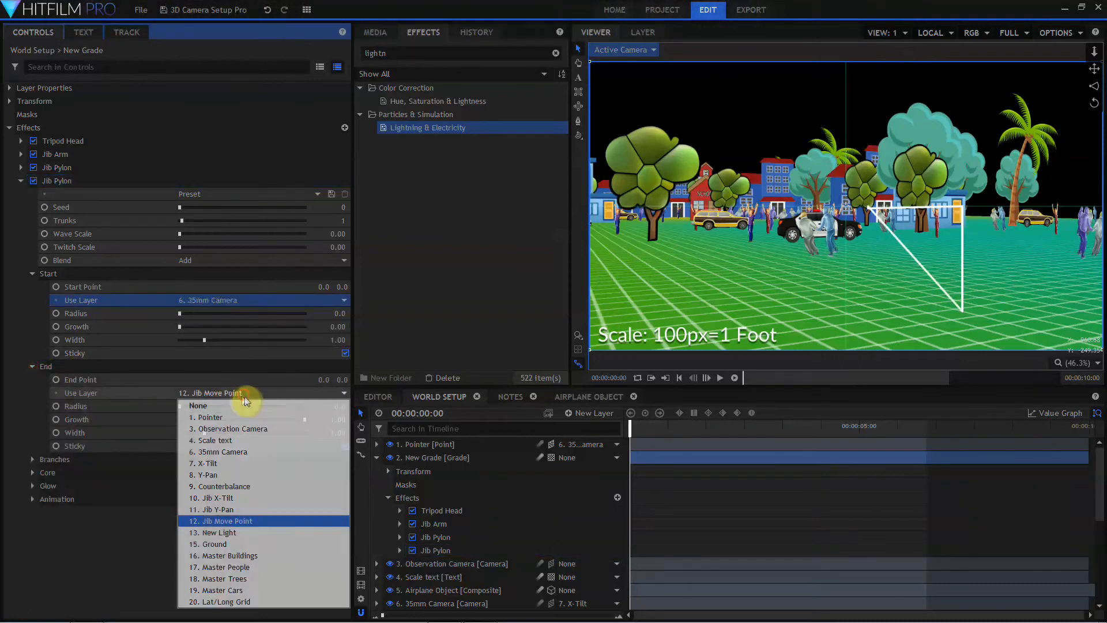
pyautogui.click(240, 416)
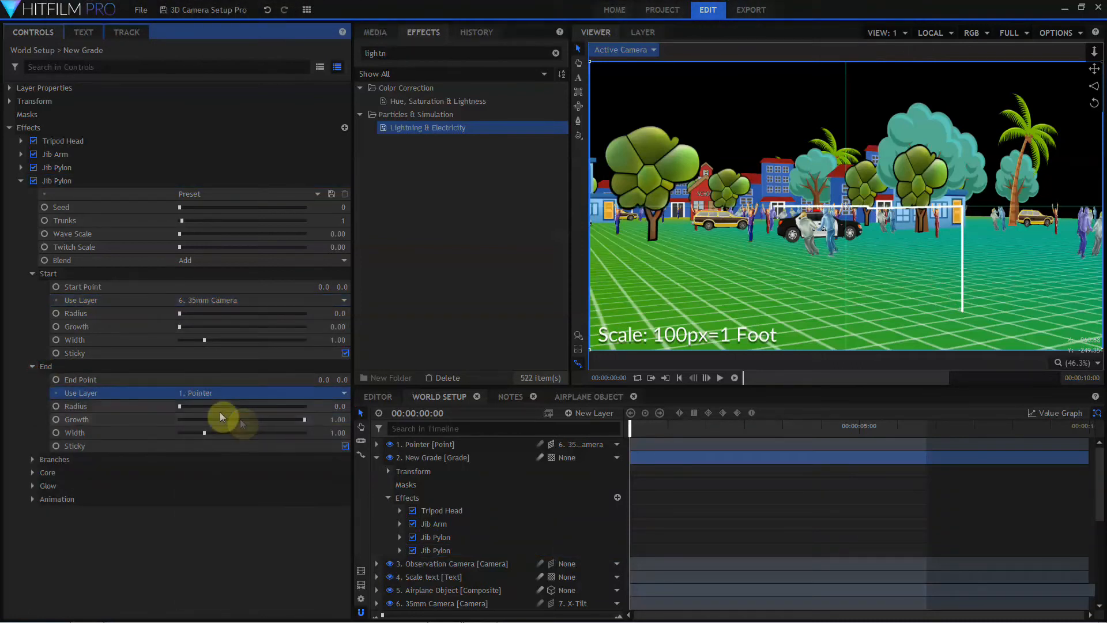
# Step: Set the core color of the duplicated Jib Pylon effect to red (#ff0000) and inspect the line in the viewer
pyautogui.click(33, 472)
pyautogui.click(343, 484)
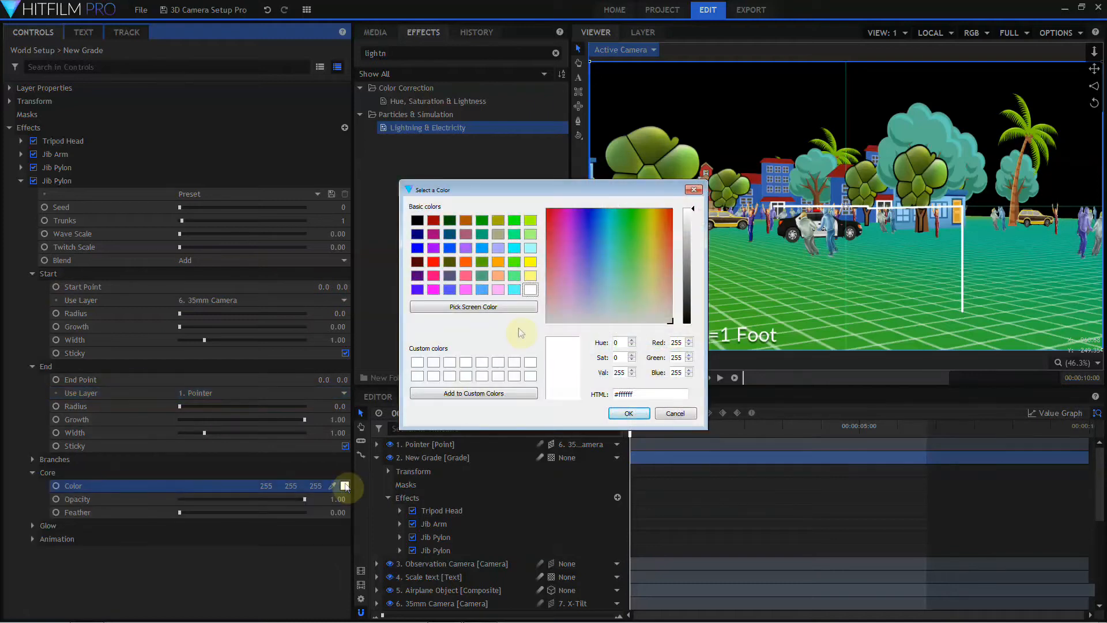
pyautogui.click(433, 263)
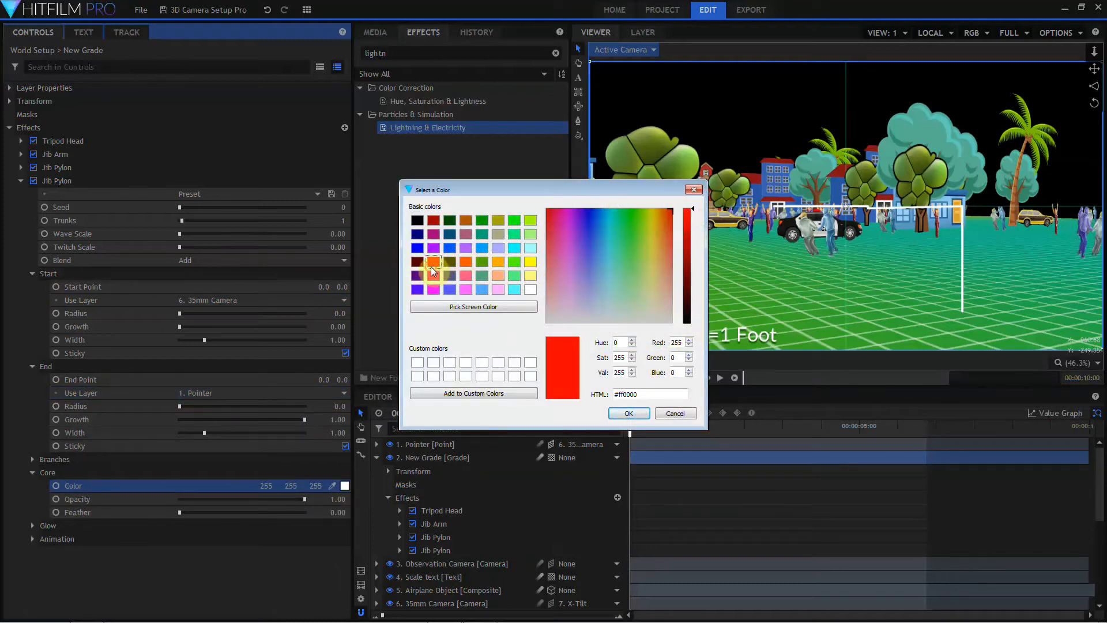
pyautogui.click(617, 413)
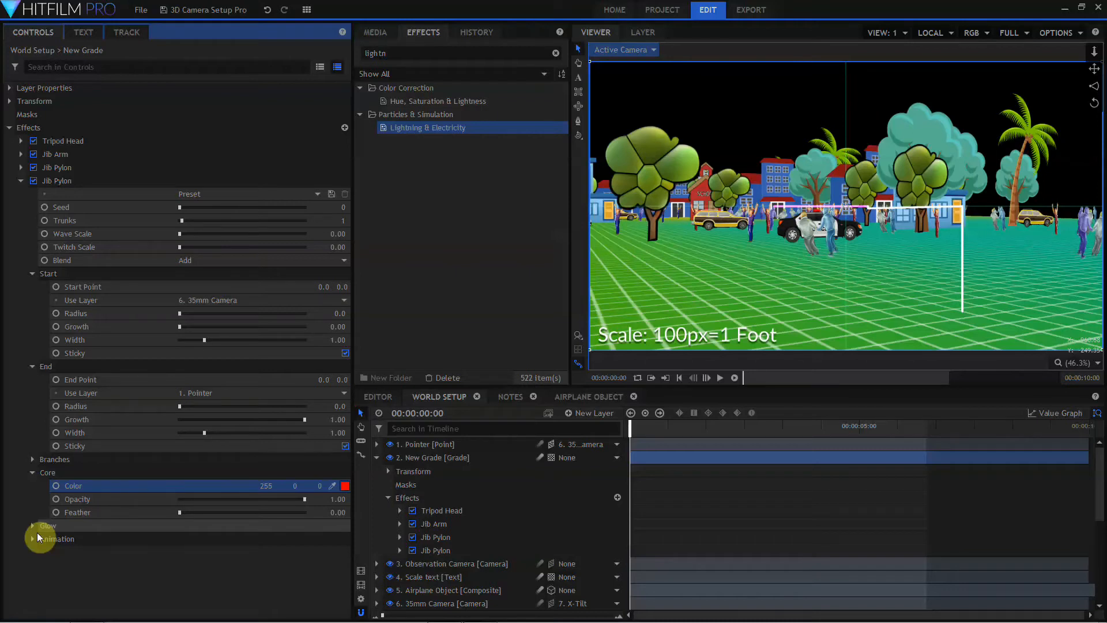
pyautogui.scroll(5, 870, 206)
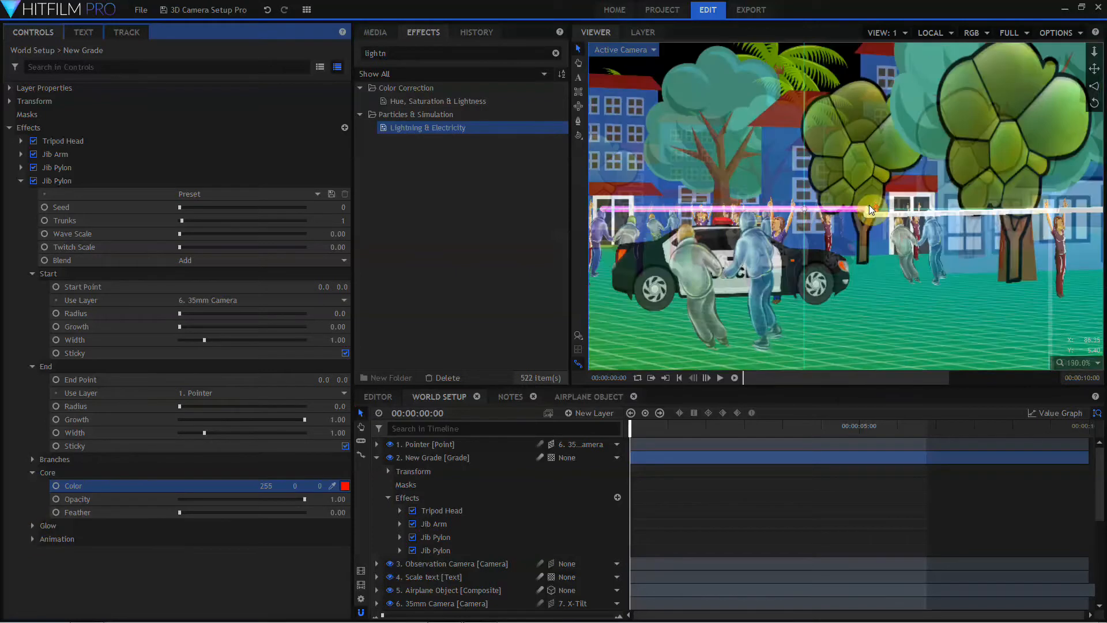
pyautogui.scroll(1, 870, 205)
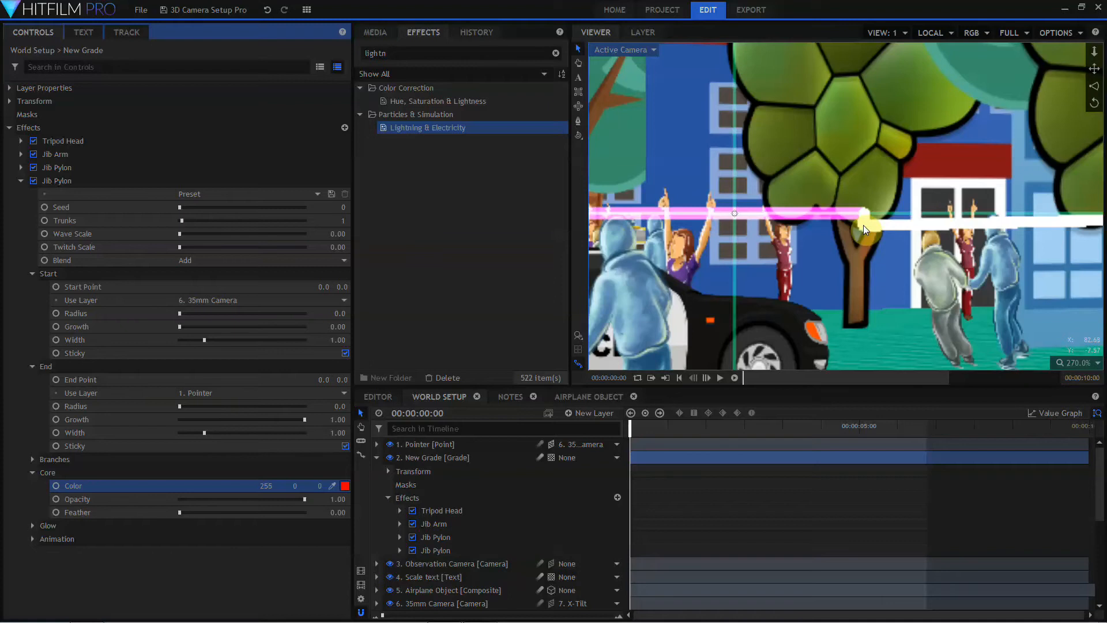
pyautogui.scroll(-5, 863, 225)
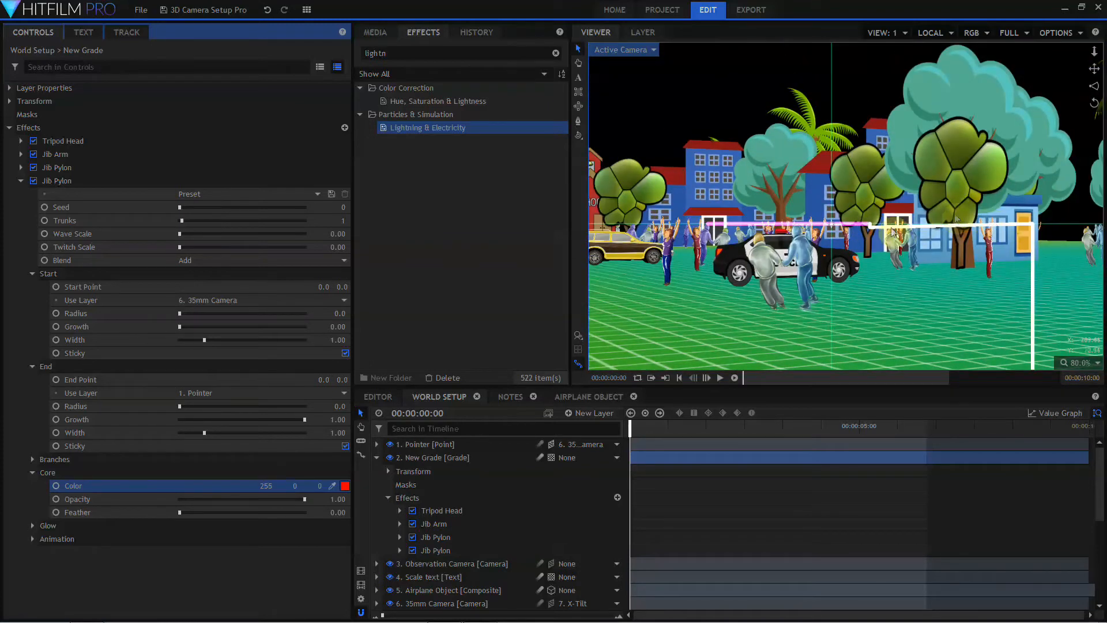
pyautogui.scroll(-1, 1036, 229)
pyautogui.scroll(-1, 1036, 229)
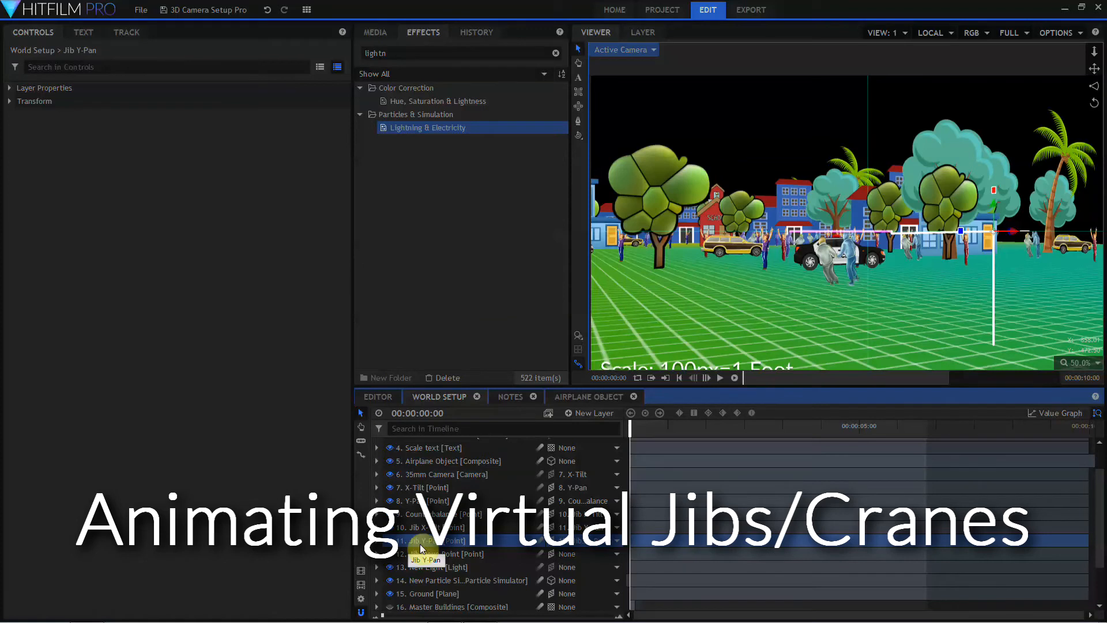
# Step: Set the Jib Y-Pan layer's Rotation (Y) to -20 and enable keyframing for it at the timeline start
pyautogui.click(9, 102)
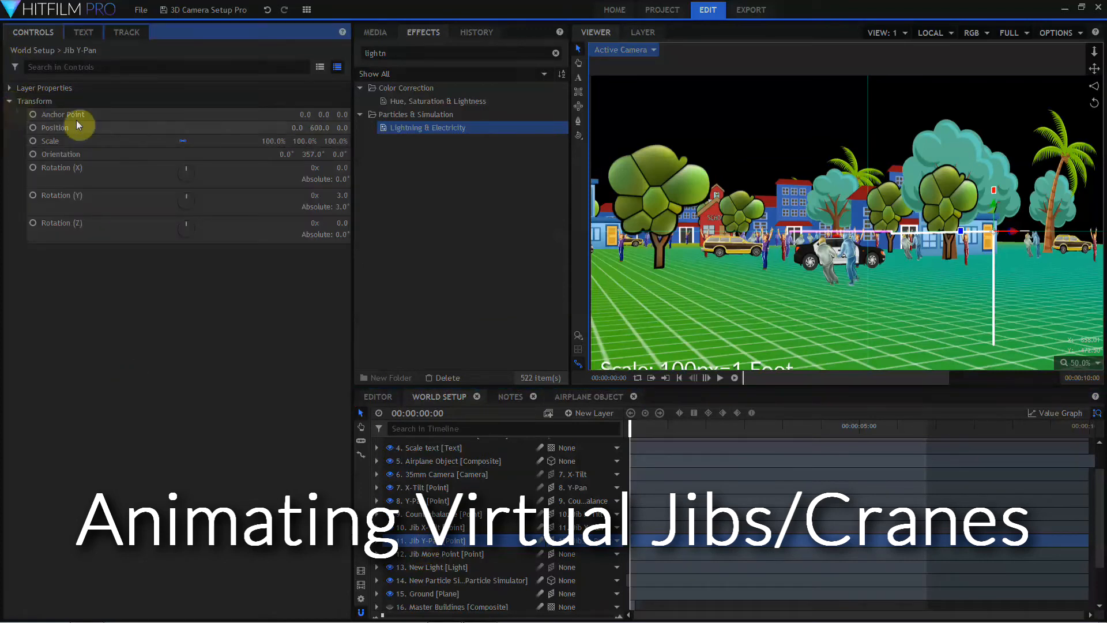
pyautogui.click(341, 196)
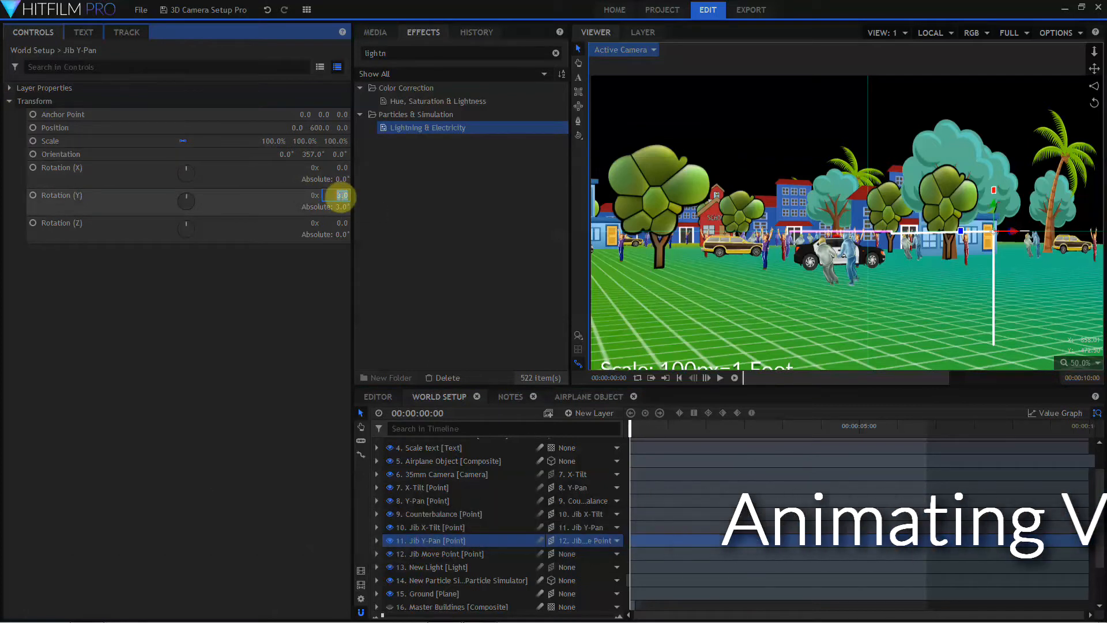
pyautogui.write('-20')
pyautogui.press('Return')
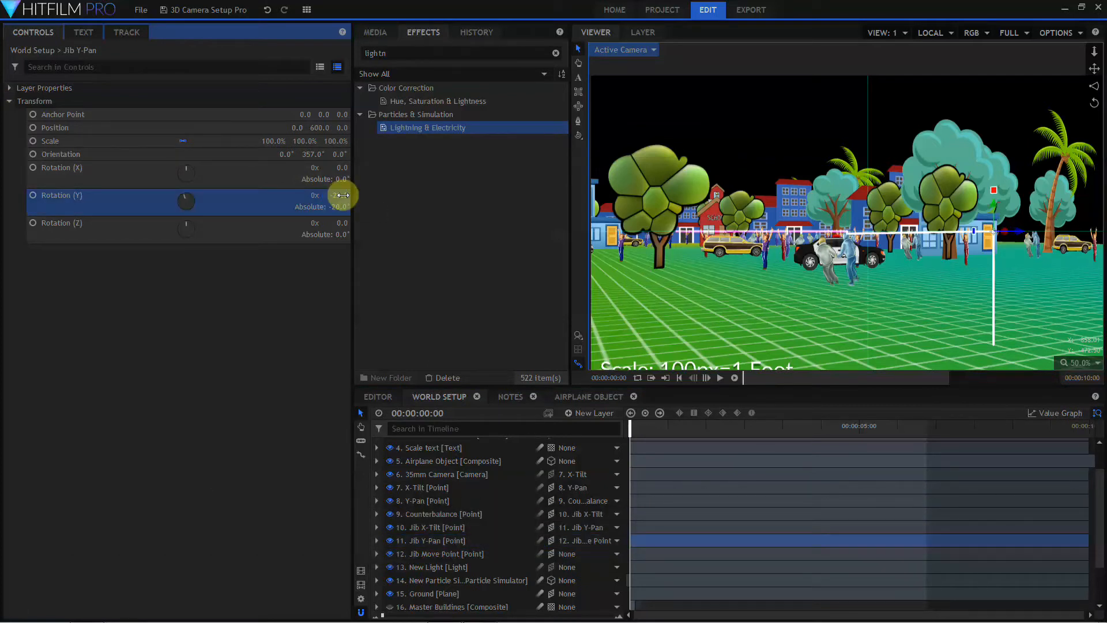
pyautogui.click(34, 196)
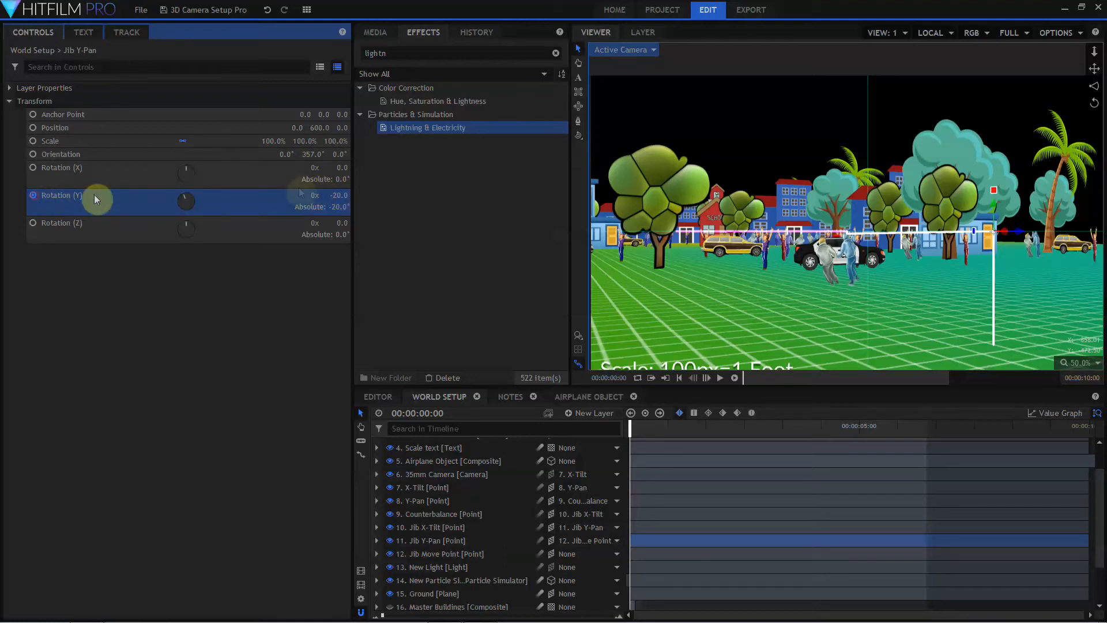
# Step: Keyframe the Jib Y-Pan layer's Rotation (Y) to 20 at 00:00:09:23
pyautogui.click(633, 426)
pyautogui.moveTo(1056, 413); pyautogui.dragTo(1088, 432)
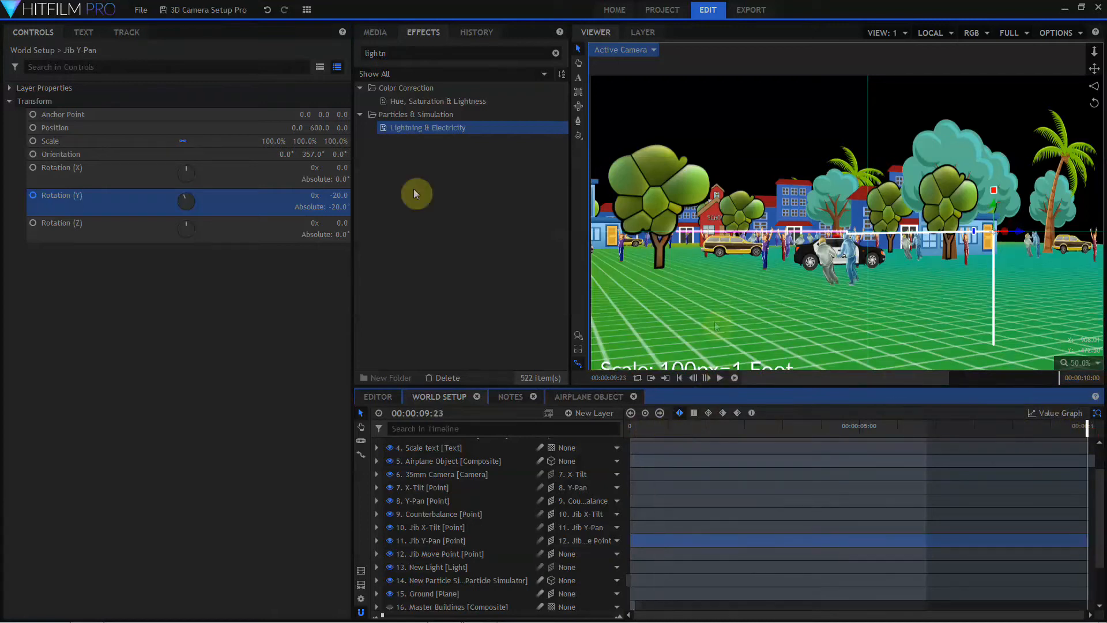
pyautogui.click(337, 195)
pyautogui.write('20')
pyautogui.press('Return')
# Step: Lower the viewer quality to Half and return the playhead to the start of the timeline
pyautogui.click(1009, 33)
pyautogui.click(1009, 63)
pyautogui.click(679, 378)
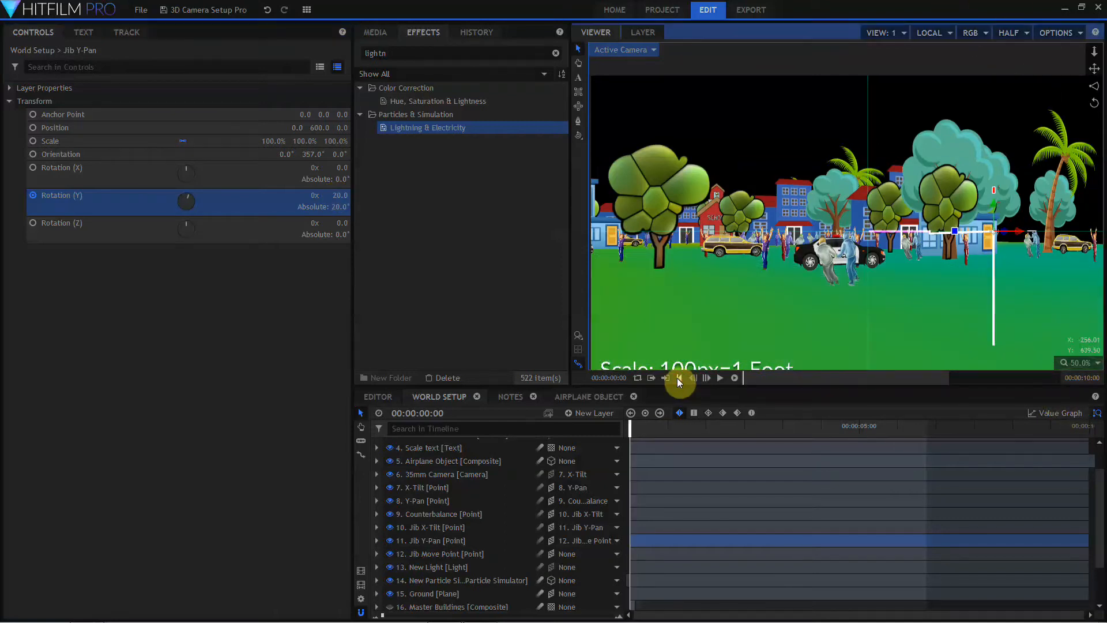
pyautogui.hotkey('ctrl', 'z')
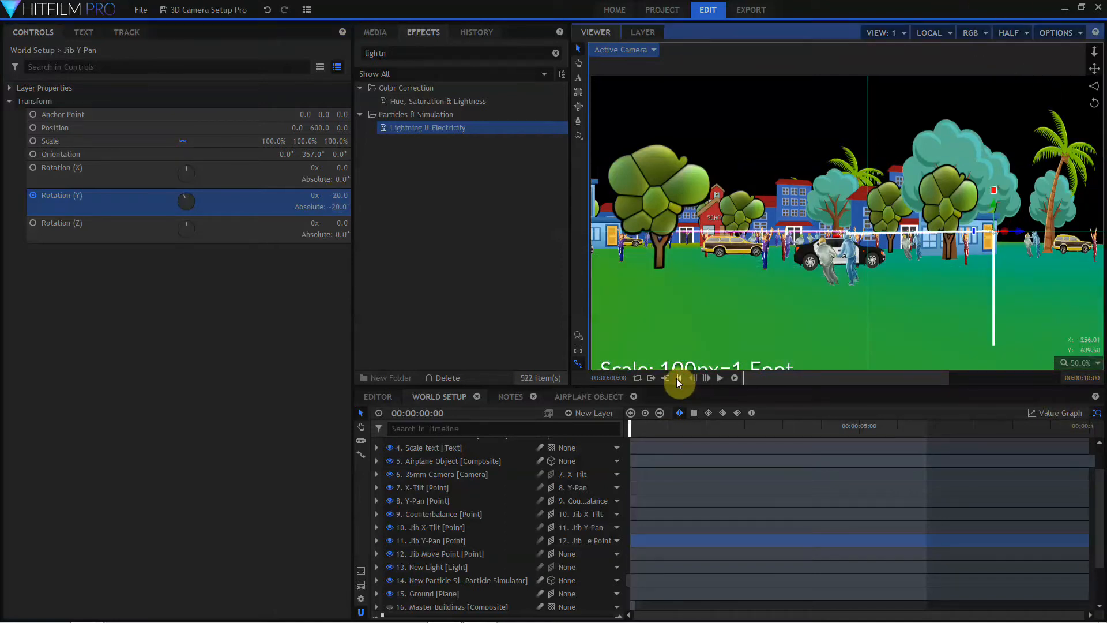
# Step: Enable keyframing for the Jib X-Tilt layer's Rotation (X) at the start and set it to 10
pyautogui.click(429, 528)
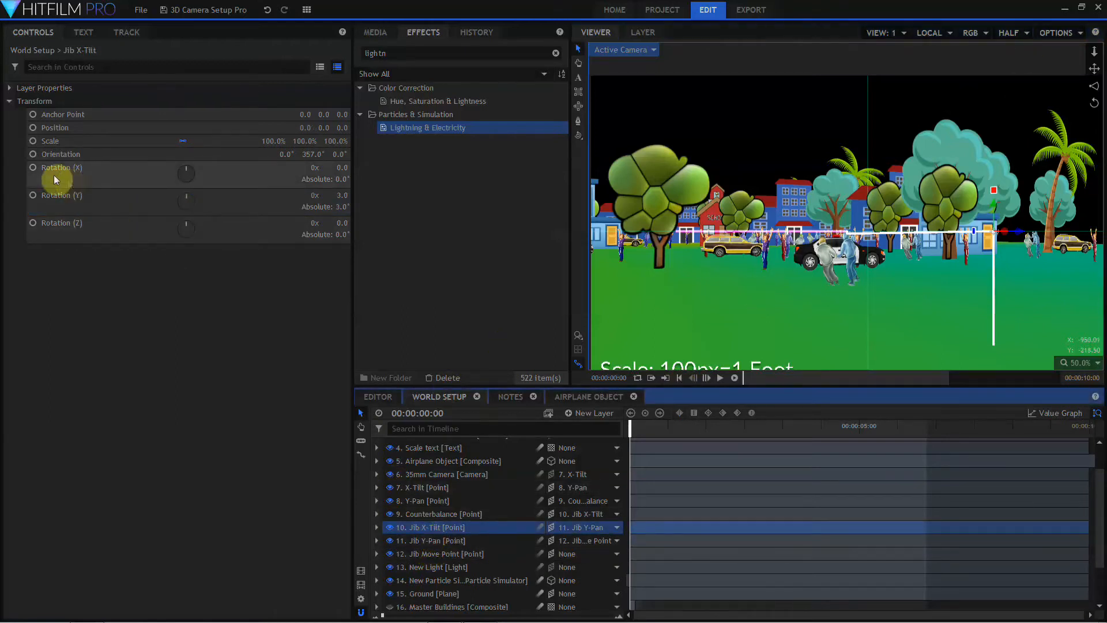
pyautogui.click(33, 167)
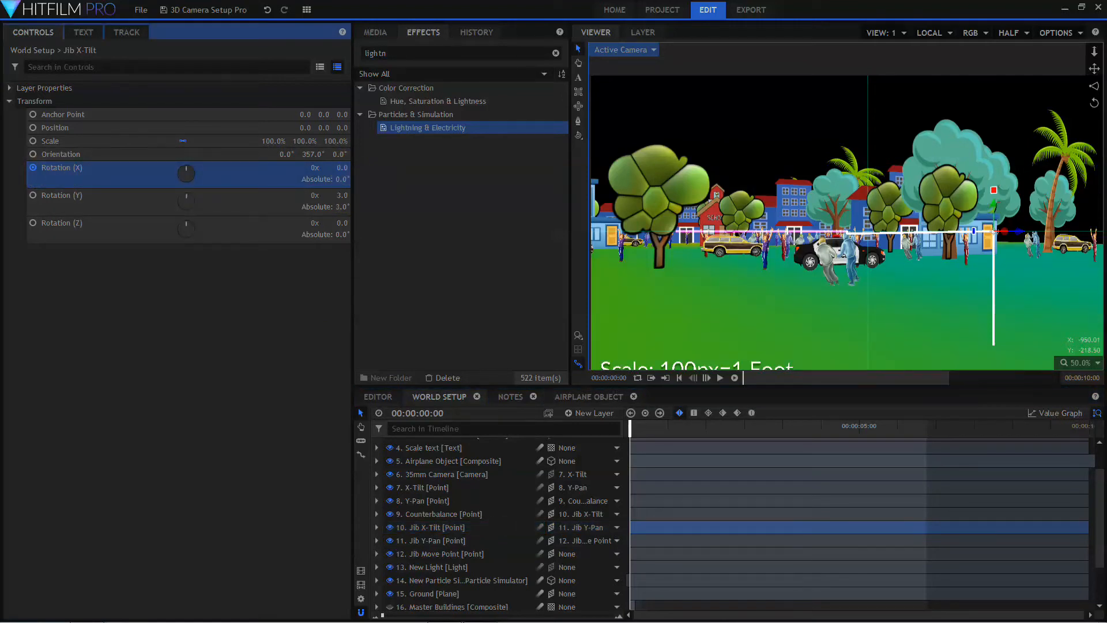
pyautogui.moveTo(342, 168); pyautogui.dragTo(349, 167)
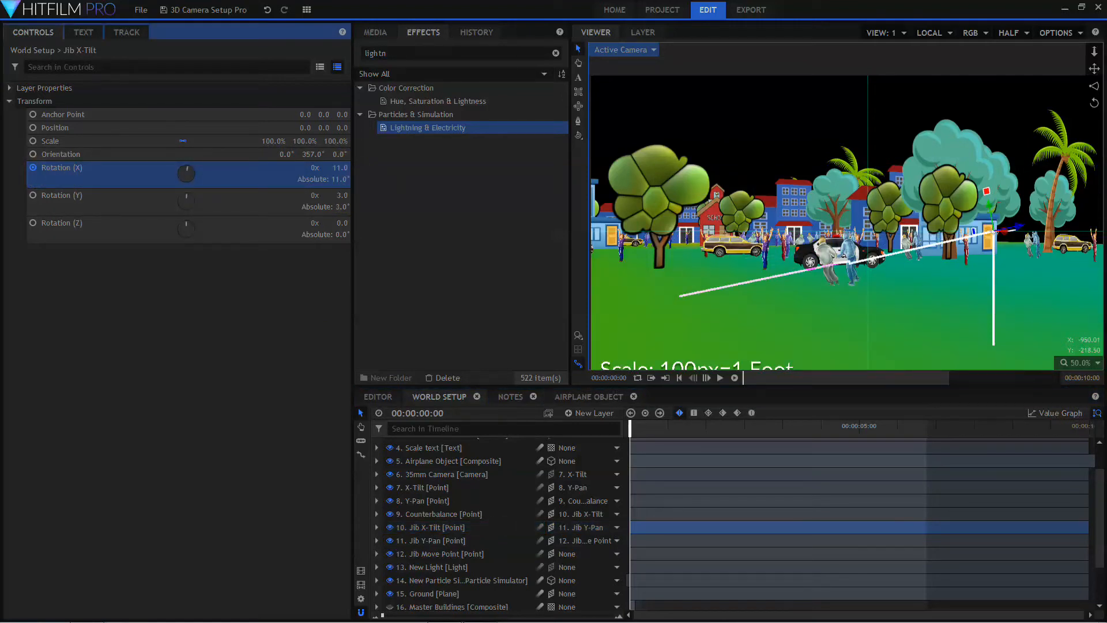
pyautogui.write('-10')
pyautogui.press('Return')
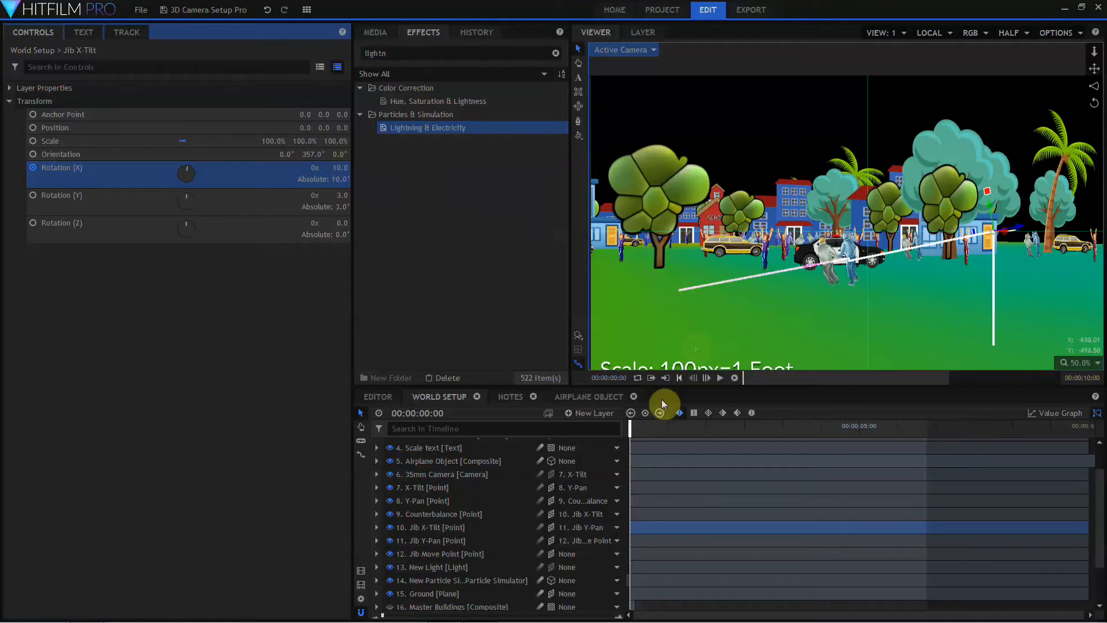
# Step: Keyframe the Jib X-Tilt layer's Rotation (X) to -60 at 00:00:09:23
pyautogui.moveTo(633, 428); pyautogui.dragTo(644, 433)
pyautogui.click(1075, 428)
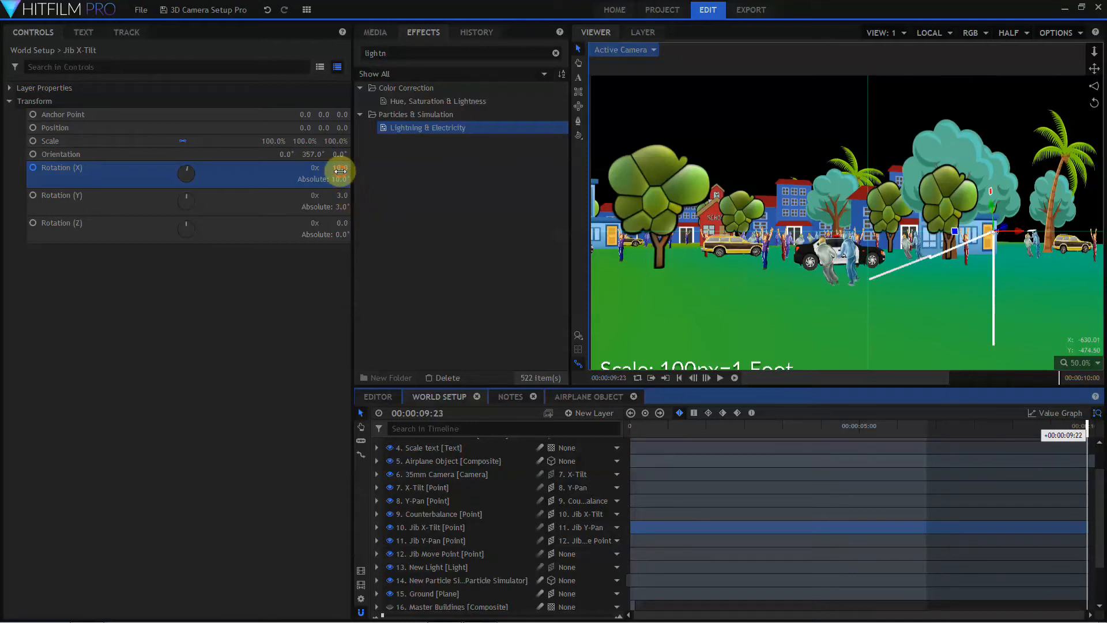
pyautogui.click(340, 171)
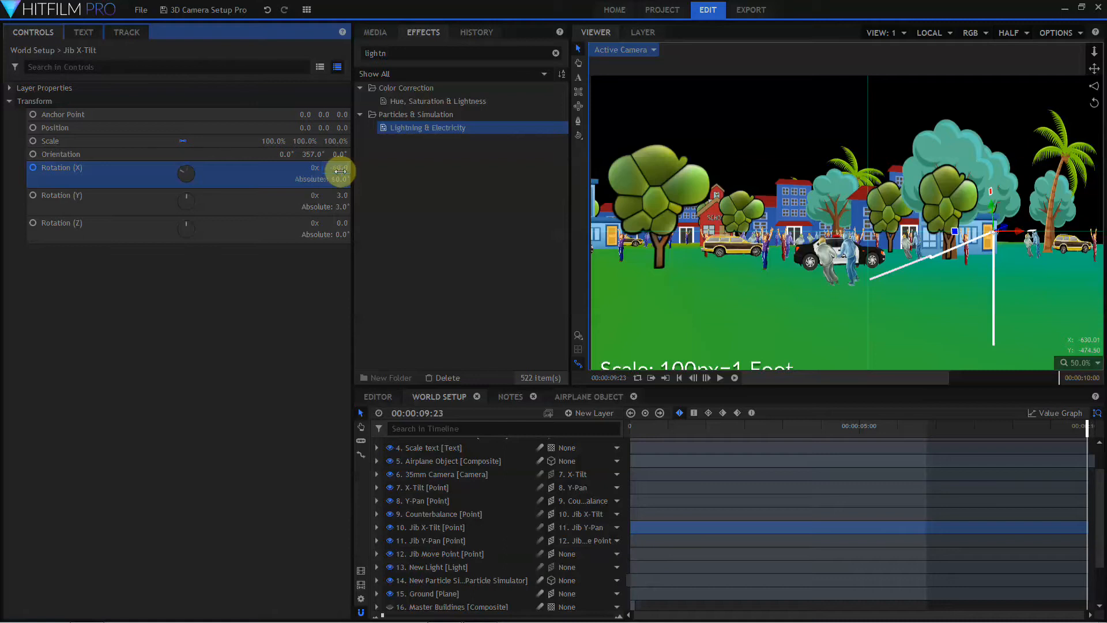
# Step: Return the playhead to the start and reduce the viewer quality to Quarter
pyautogui.moveTo(1086, 425); pyautogui.dragTo(496, 453)
pyautogui.click(1013, 32)
pyautogui.click(1018, 93)
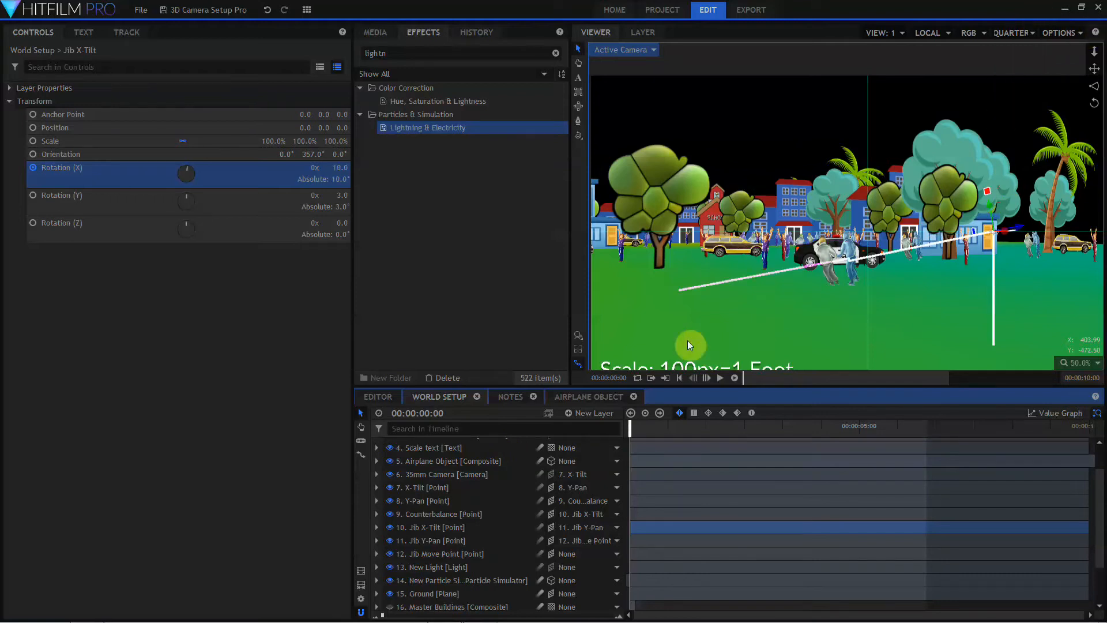
# Step: Preview the jib's pan and tilt motion repeatedly from the start to 00:00:07:18, ending back at the first frame
pyautogui.moveTo(632, 427); pyautogui.dragTo(986, 427)
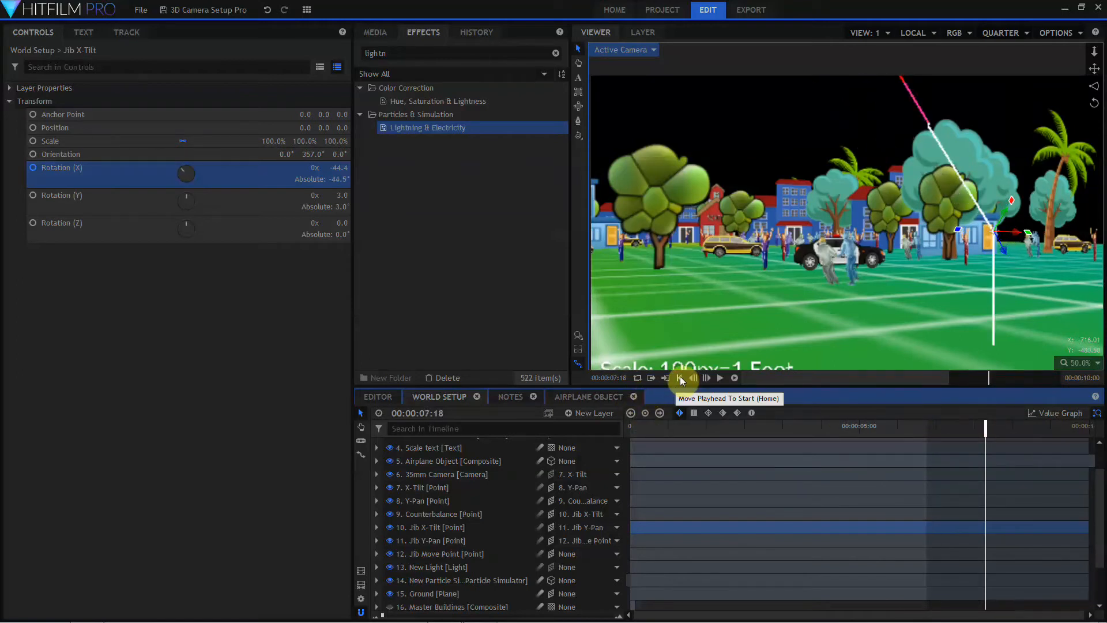
pyautogui.moveTo(671, 425); pyautogui.dragTo(987, 429)
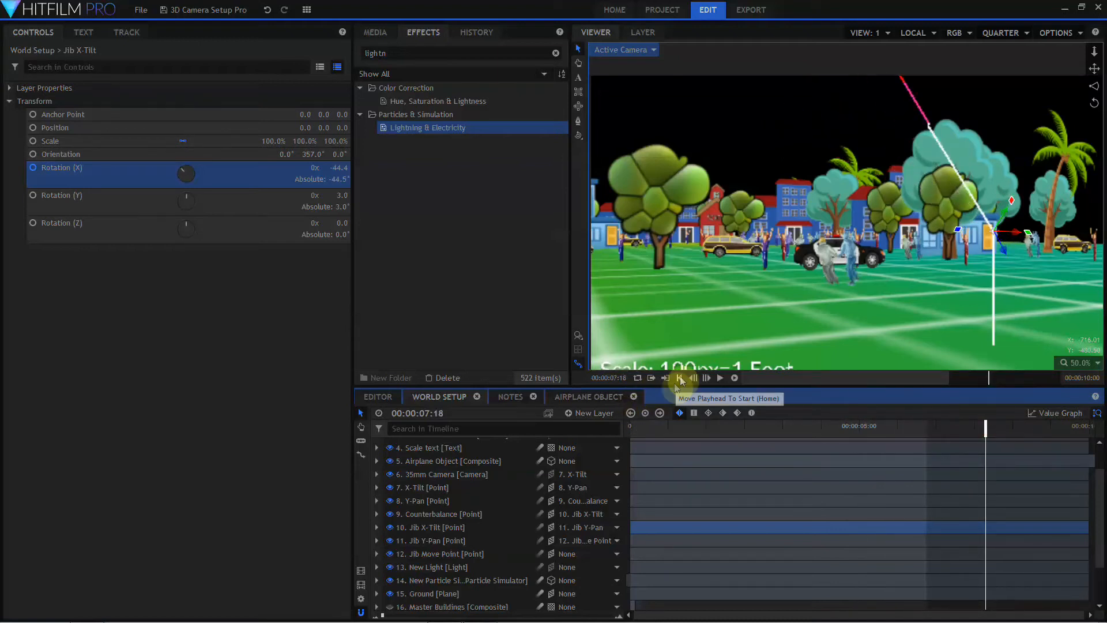
pyautogui.click(681, 378)
pyautogui.moveTo(675, 426); pyautogui.dragTo(987, 429)
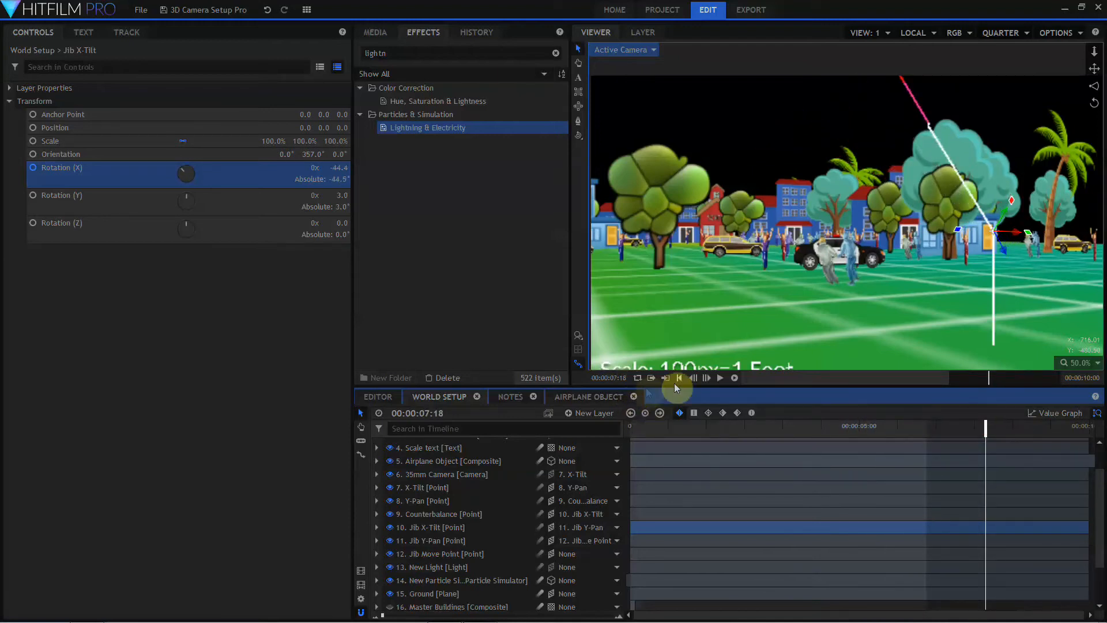
pyautogui.click(681, 381)
pyautogui.moveTo(689, 426); pyautogui.dragTo(987, 430)
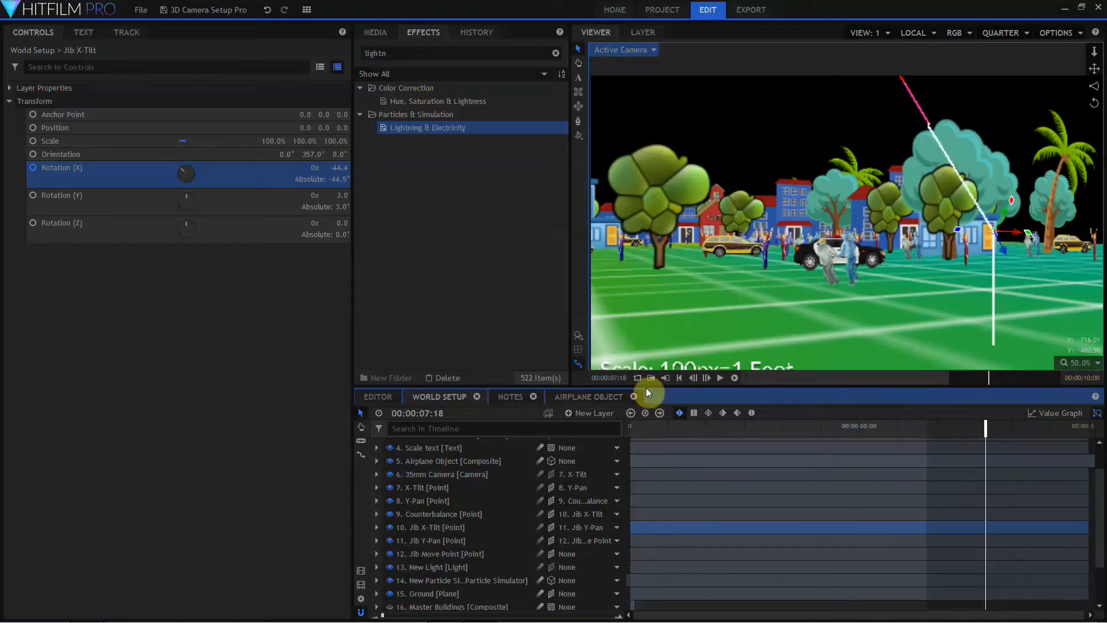
pyautogui.click(680, 377)
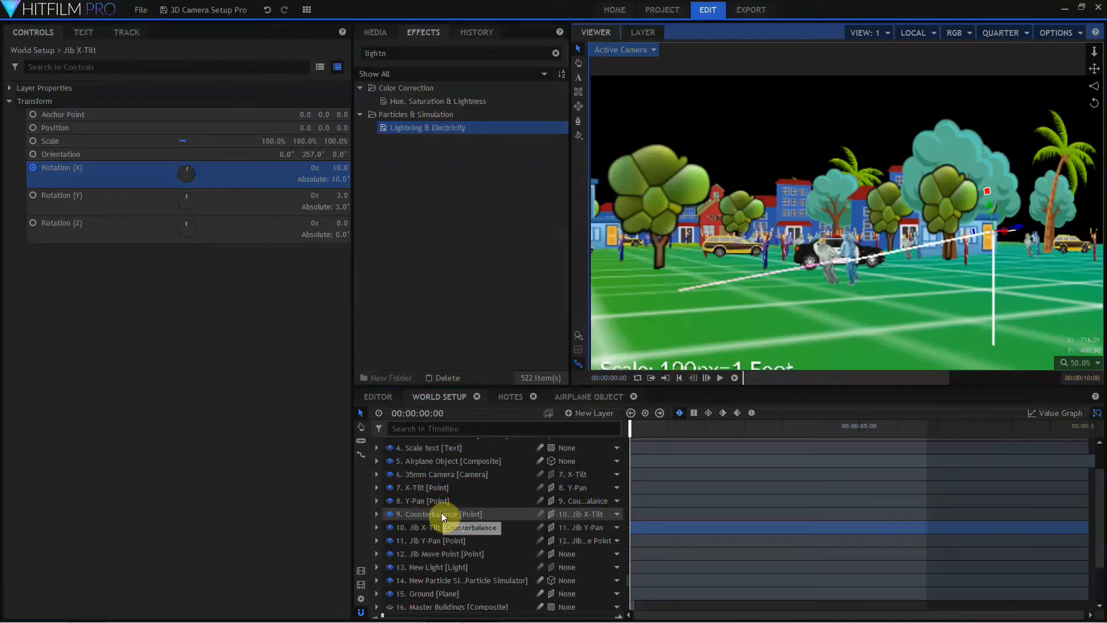
# Step: Reveal the Jib X-Tilt layer's transform properties in the timeline and select its start and end Rotation (X) keyframes
pyautogui.click(376, 527)
pyautogui.click(387, 542)
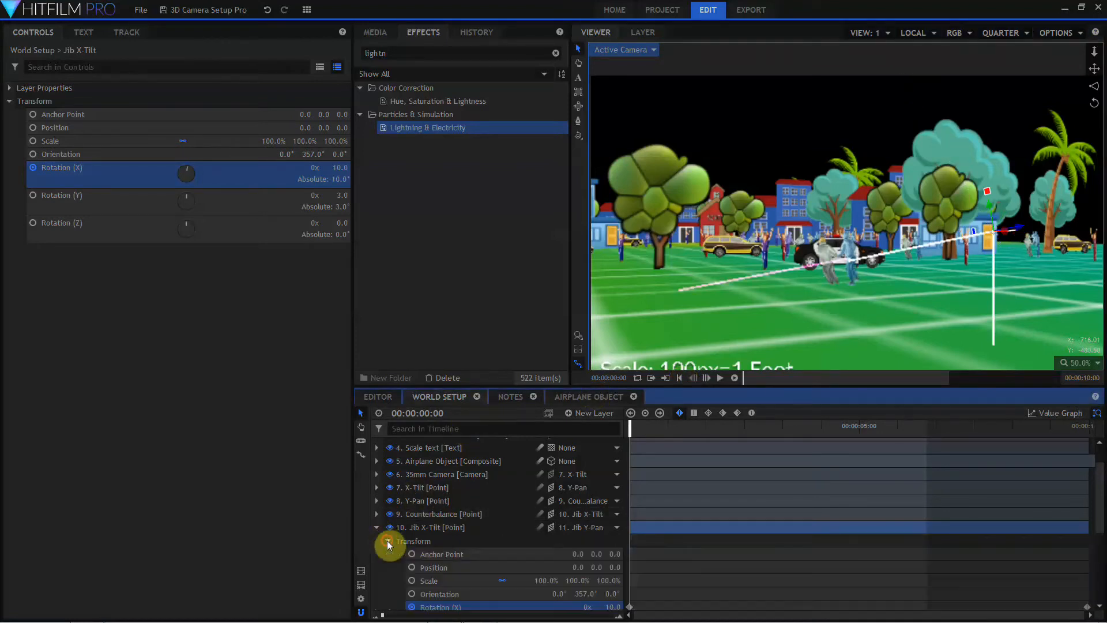
pyautogui.click(630, 607)
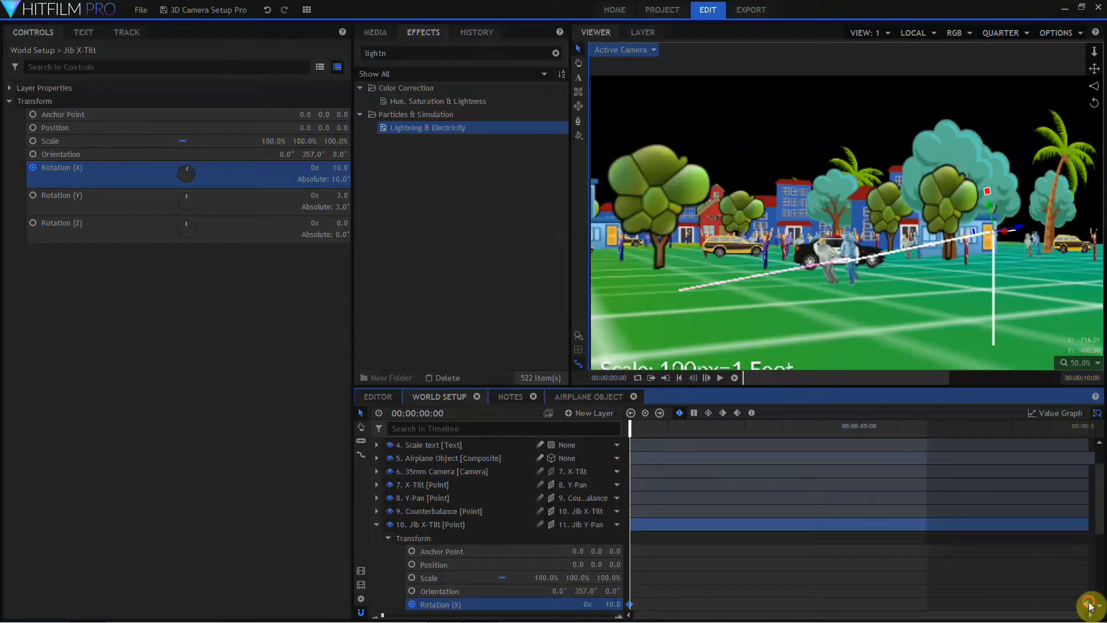
pyautogui.rightClick(1090, 605)
pyautogui.click(1004, 526)
# Step: Enable keyframing on the Counterbalance layer's Rotation (X) and paste the Jib X-Tilt rotation keyframes onto it at the first frame
pyautogui.click(376, 511)
pyautogui.click(387, 524)
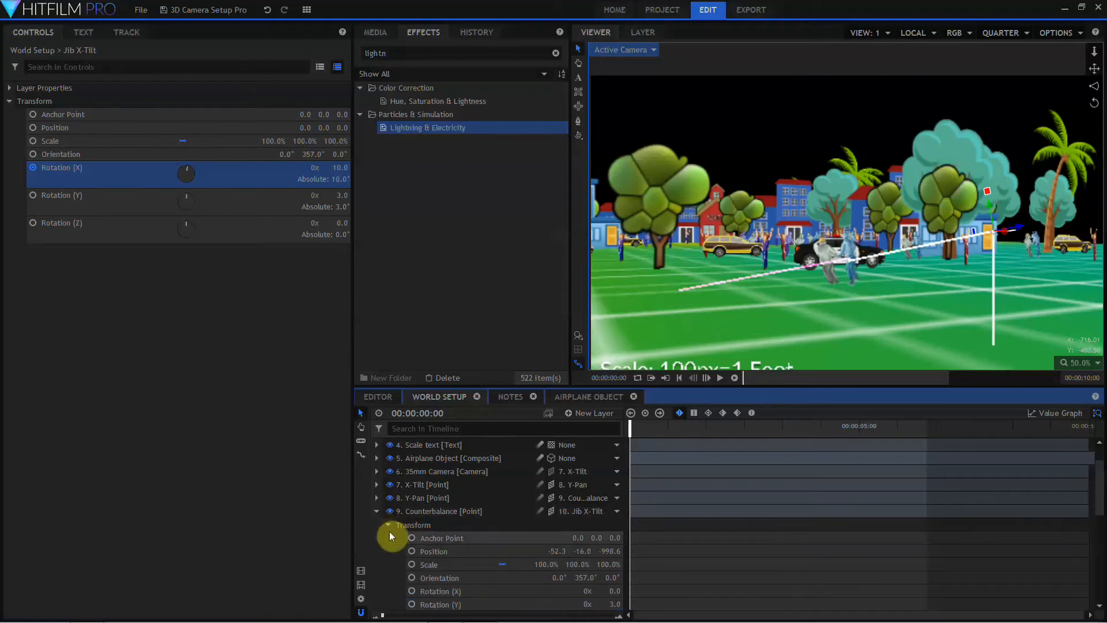
pyautogui.click(411, 591)
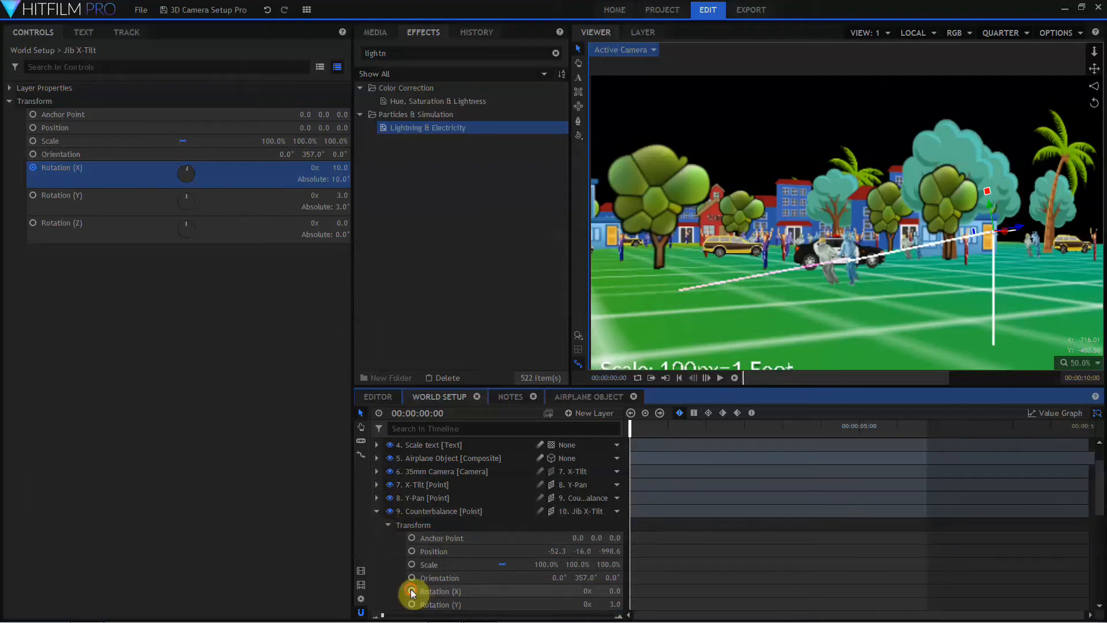
pyautogui.rightClick(552, 592)
pyautogui.click(576, 557)
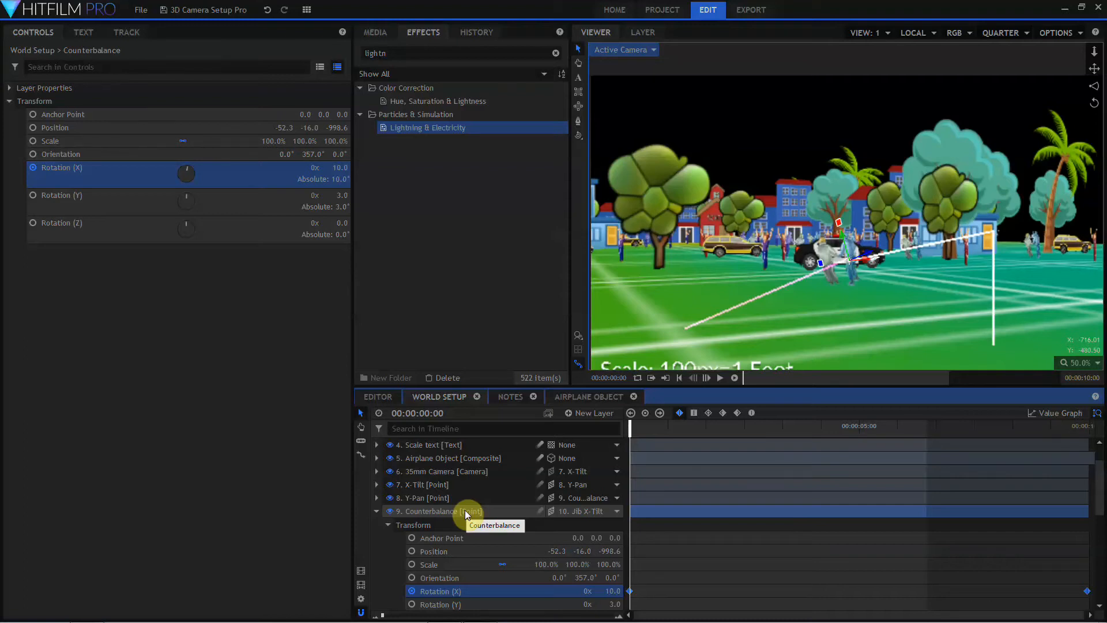
# Step: Invert the Counterbalance's Rotation (X) keyframes, setting the start keyframe to -10 and the one at 00:00:09:23 to 60
pyautogui.scroll(-2, 466, 513)
pyautogui.scroll(-2, 464, 530)
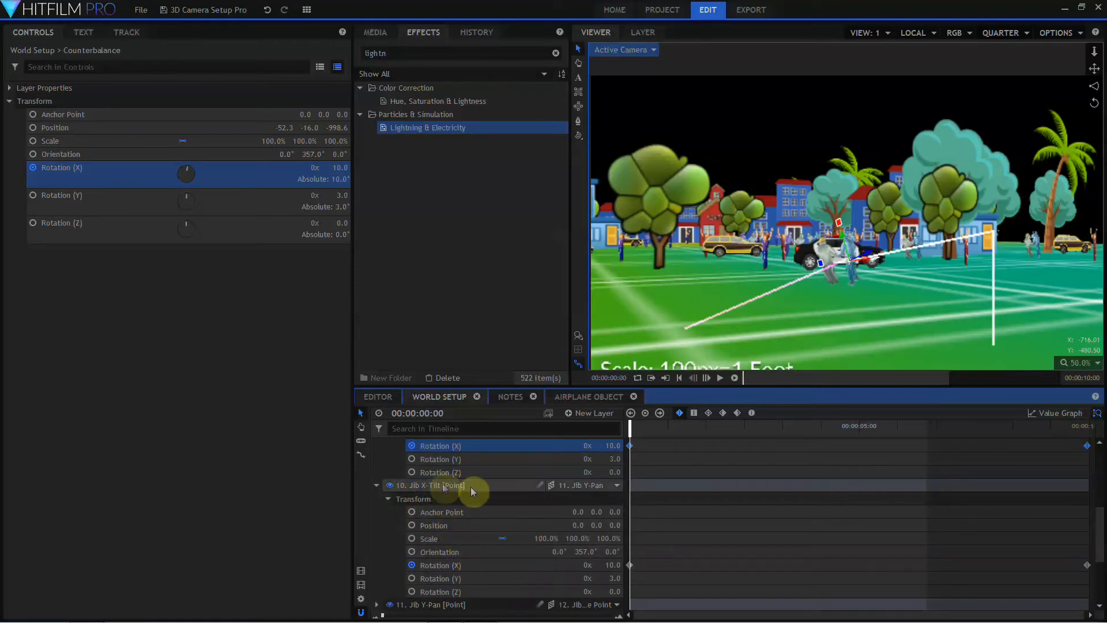
pyautogui.scroll(1, 463, 487)
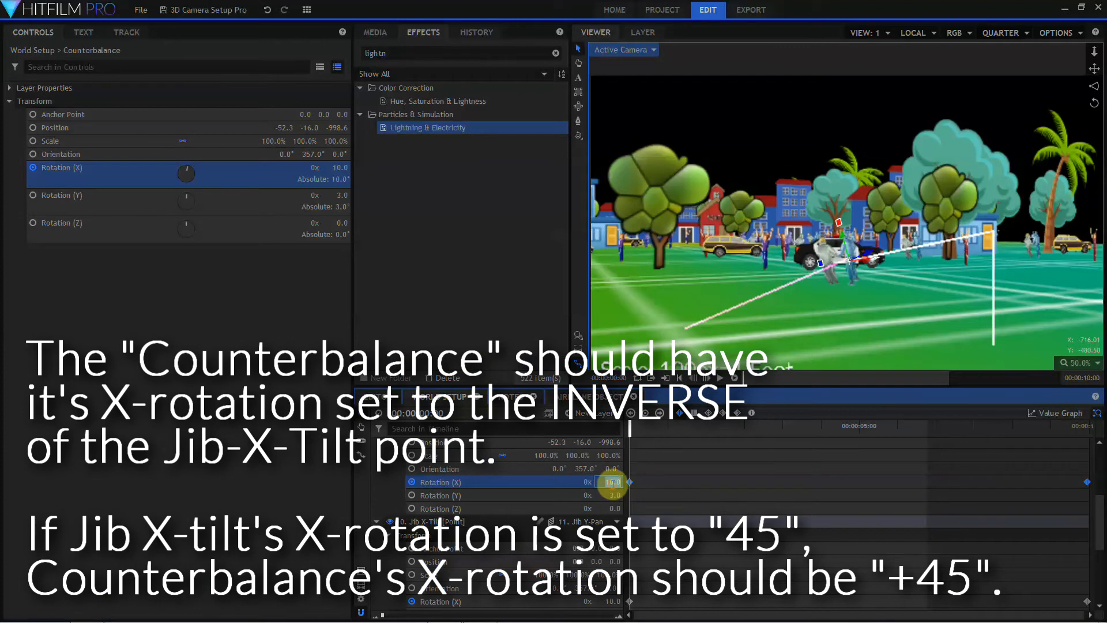
pyautogui.press('Return')
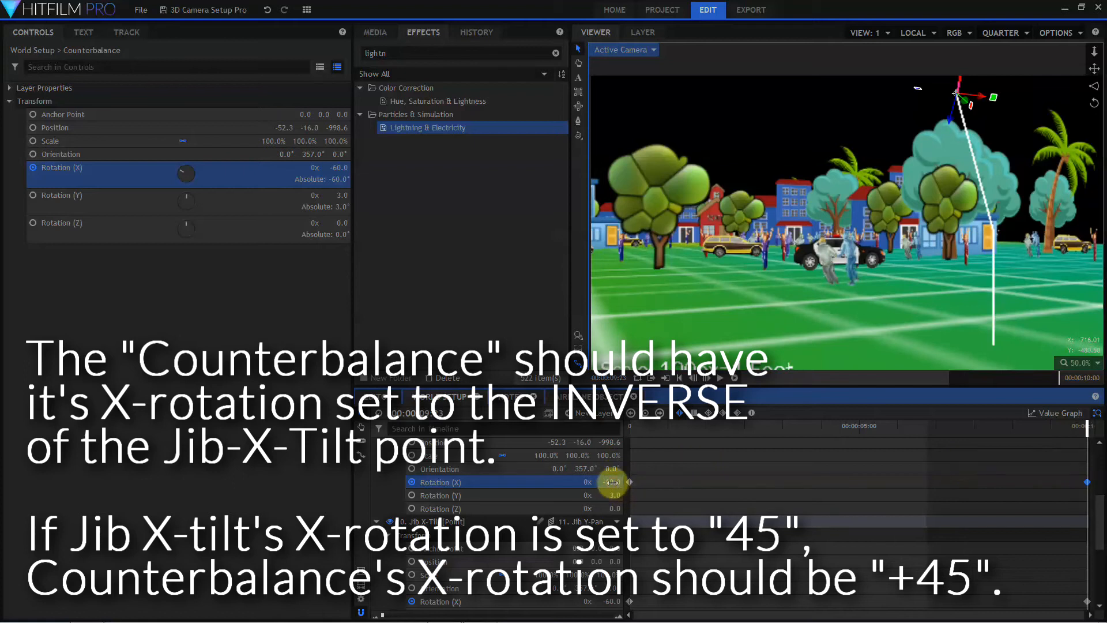
pyautogui.write('60')
pyautogui.press('Return')
# Step: Return the playhead to the first frame, hide the Observation Camera and preview the move through the jib camera
pyautogui.moveTo(1087, 426); pyautogui.dragTo(415, 455)
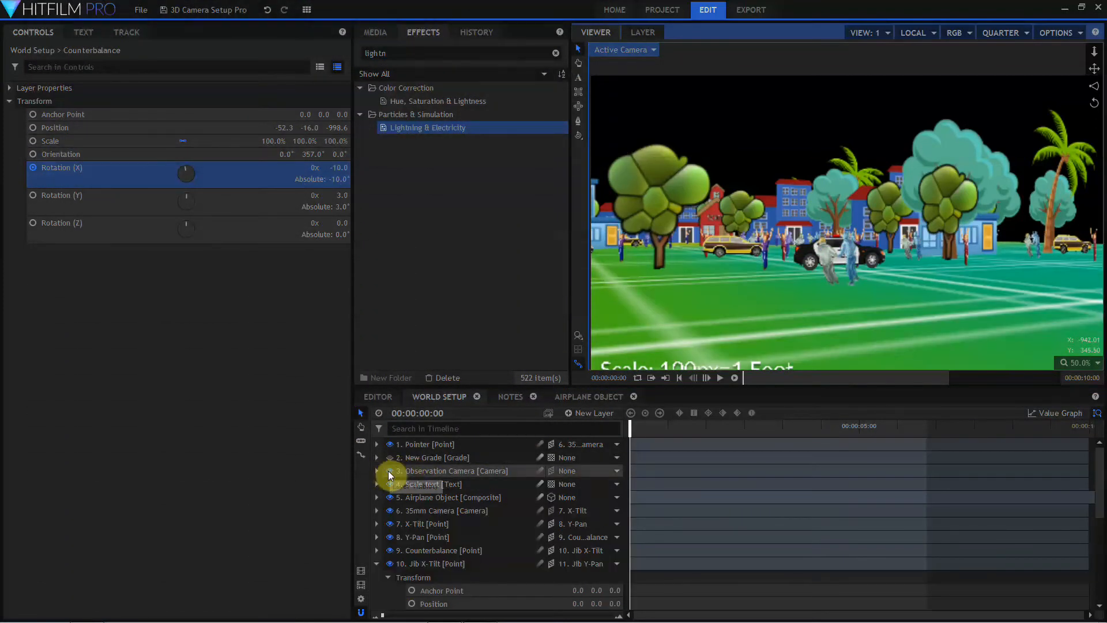
pyautogui.click(389, 471)
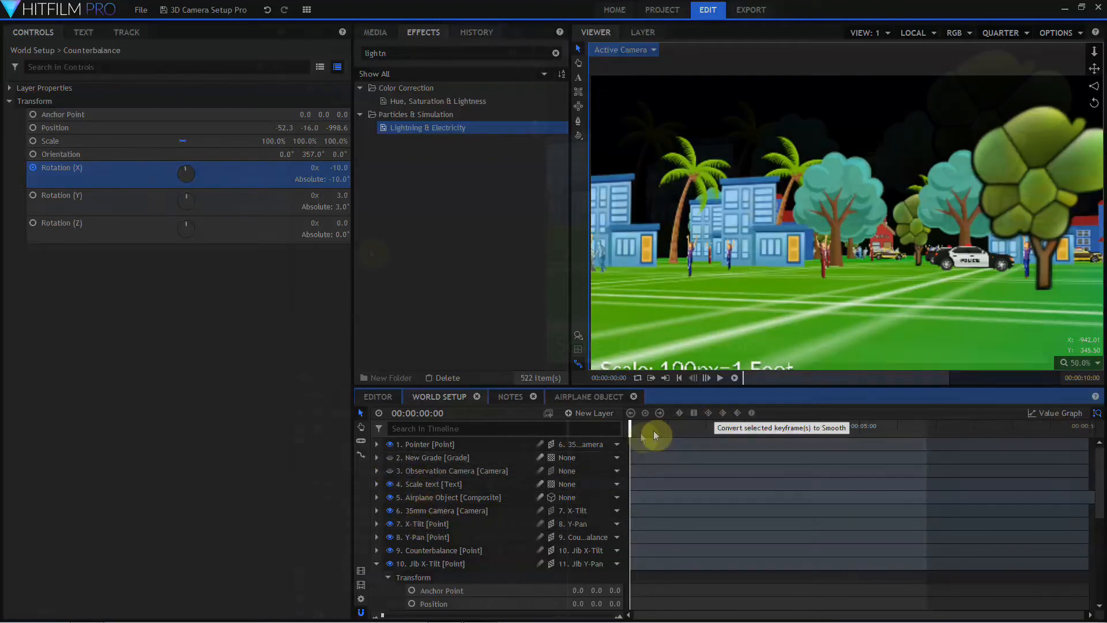
pyautogui.click(675, 378)
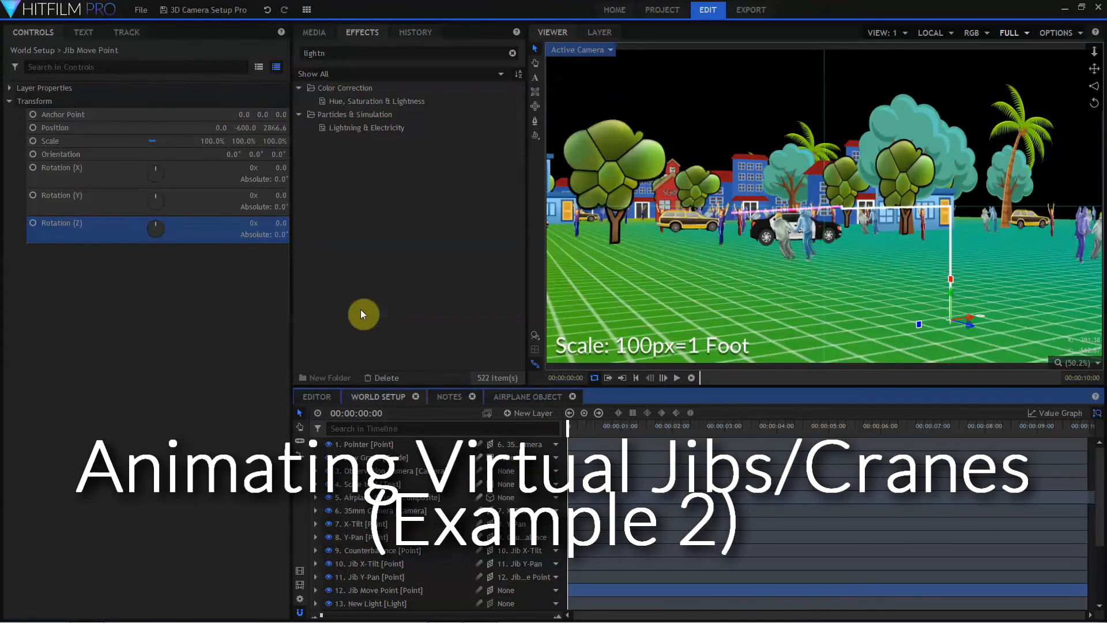
# Step: Enable Position keyframing on the Jib Move Point at the first frame and push it back to about -5058 in Z
pyautogui.click(367, 588)
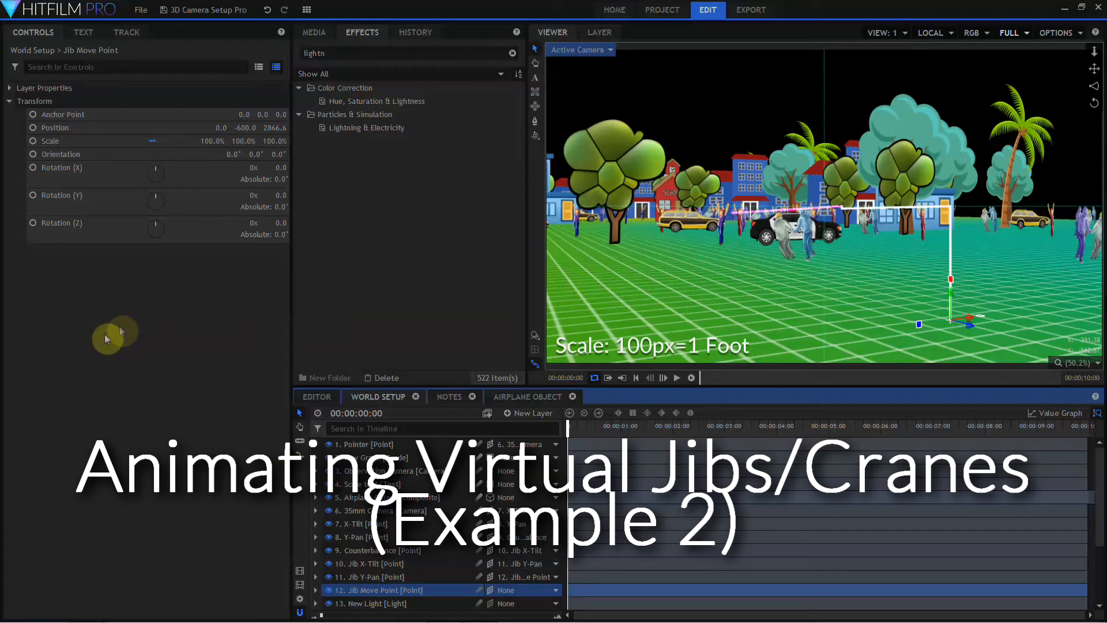
pyautogui.click(32, 127)
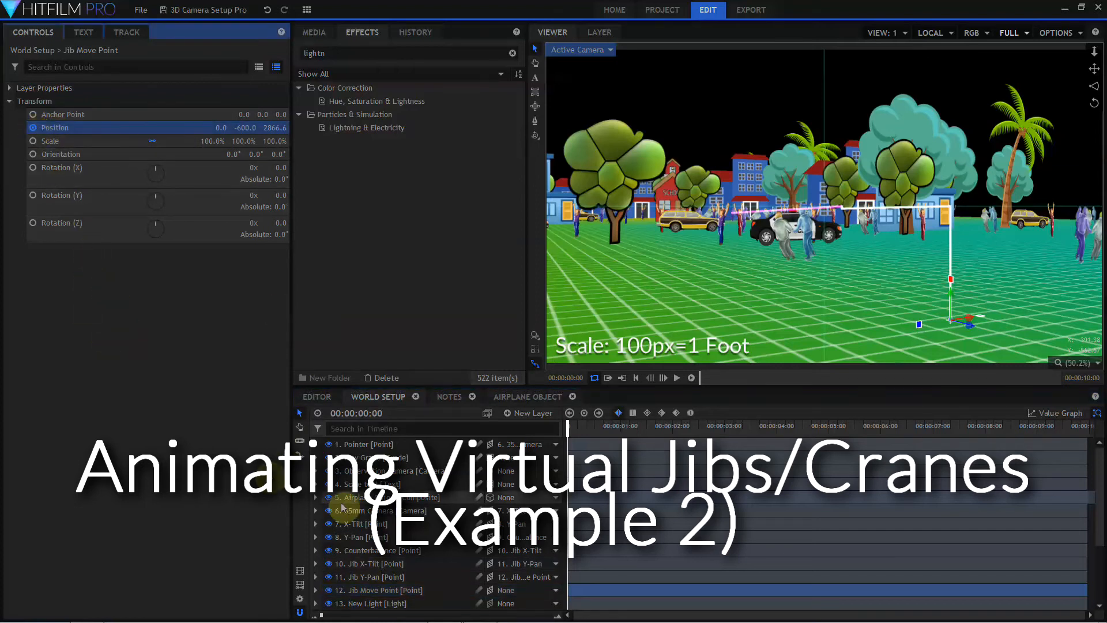
pyautogui.moveTo(350, 612)
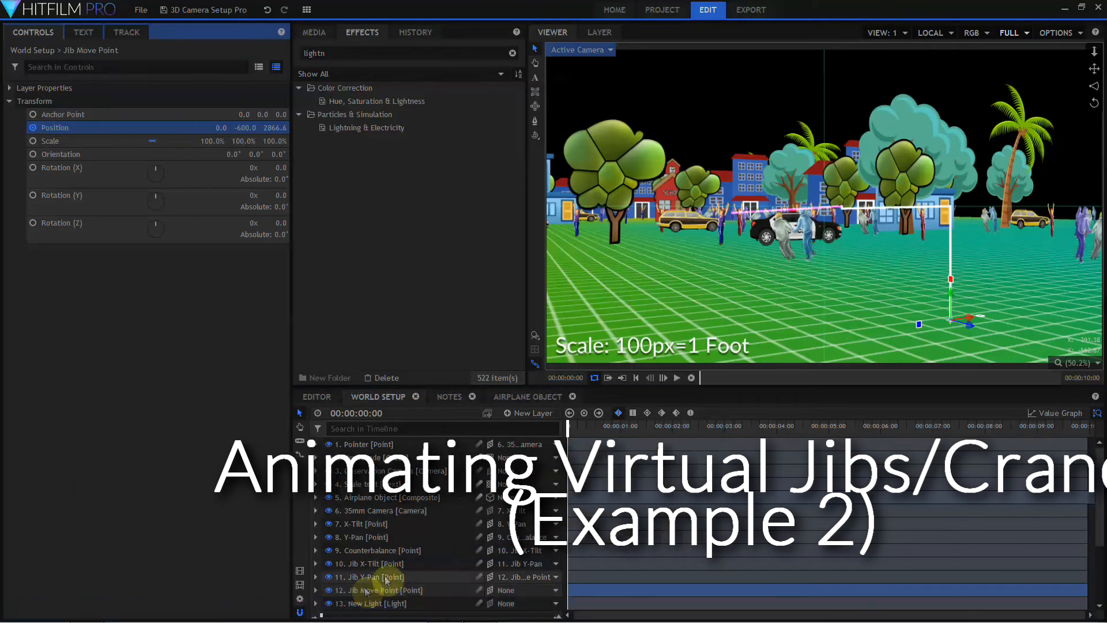
pyautogui.moveTo(968, 328); pyautogui.dragTo(648, 241)
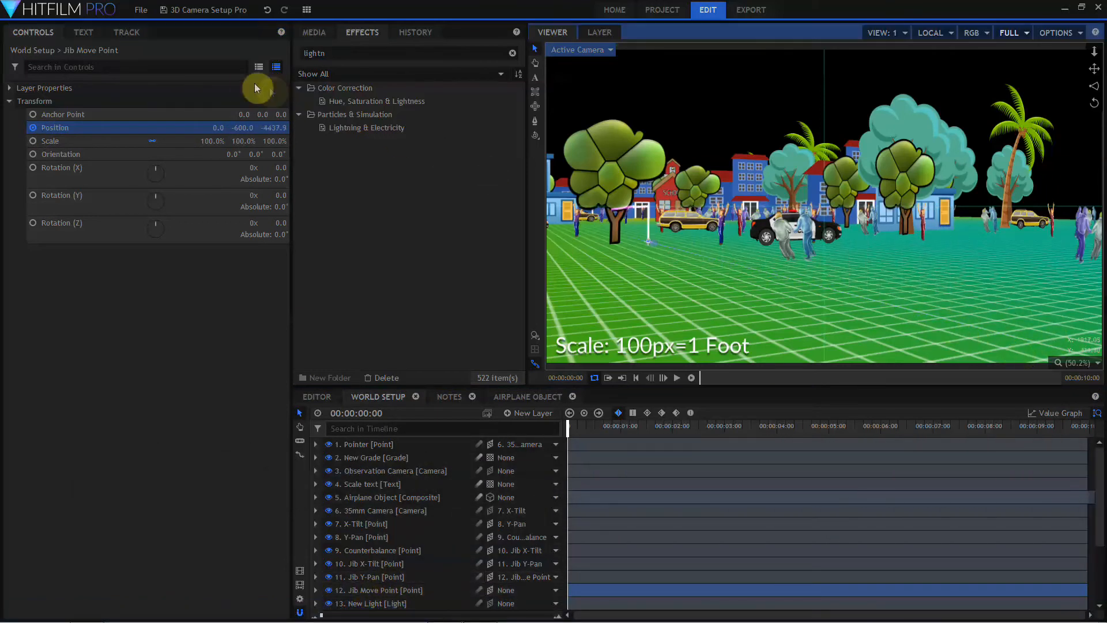
# Step: At 00:00:09:23, reduce the viewer quality to Quarter, bring the Jib Move Point forward to about 78 in Z, and return to the first frame
pyautogui.moveTo(568, 429); pyautogui.dragTo(574, 430)
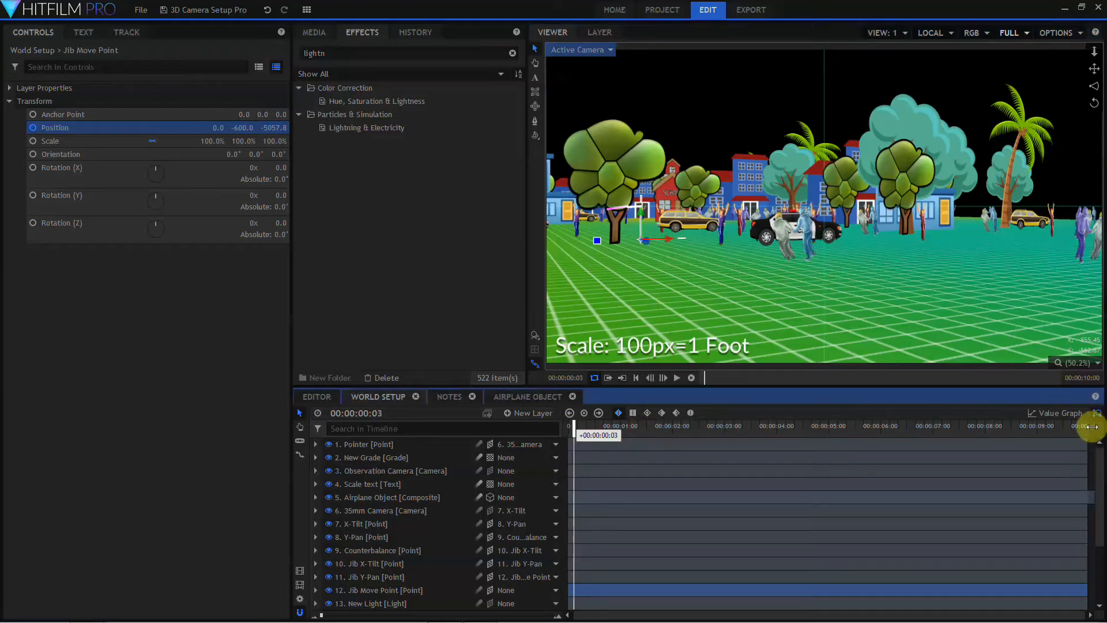
pyautogui.moveTo(1092, 427); pyautogui.dragTo(1088, 427)
pyautogui.click(1012, 33)
pyautogui.click(1015, 99)
pyautogui.moveTo(655, 240); pyautogui.dragTo(852, 343)
pyautogui.click(636, 378)
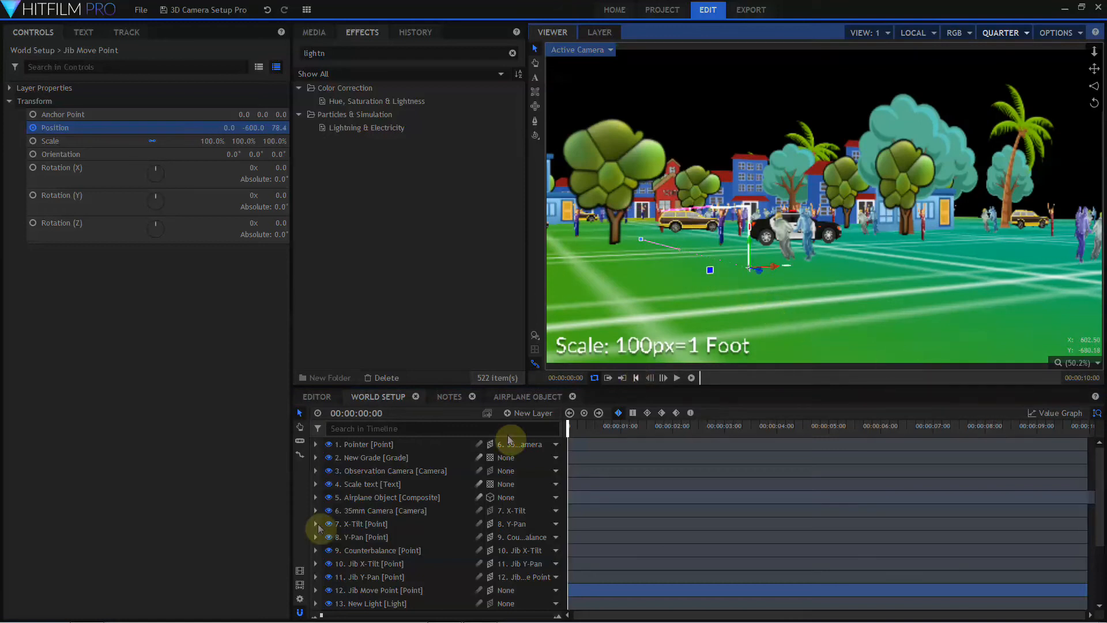
# Step: Keyframe the Jib X-Tilt layer's Rotation (X) to 30 at the first frame and -60 at 00:00:09:23
pyautogui.click(363, 564)
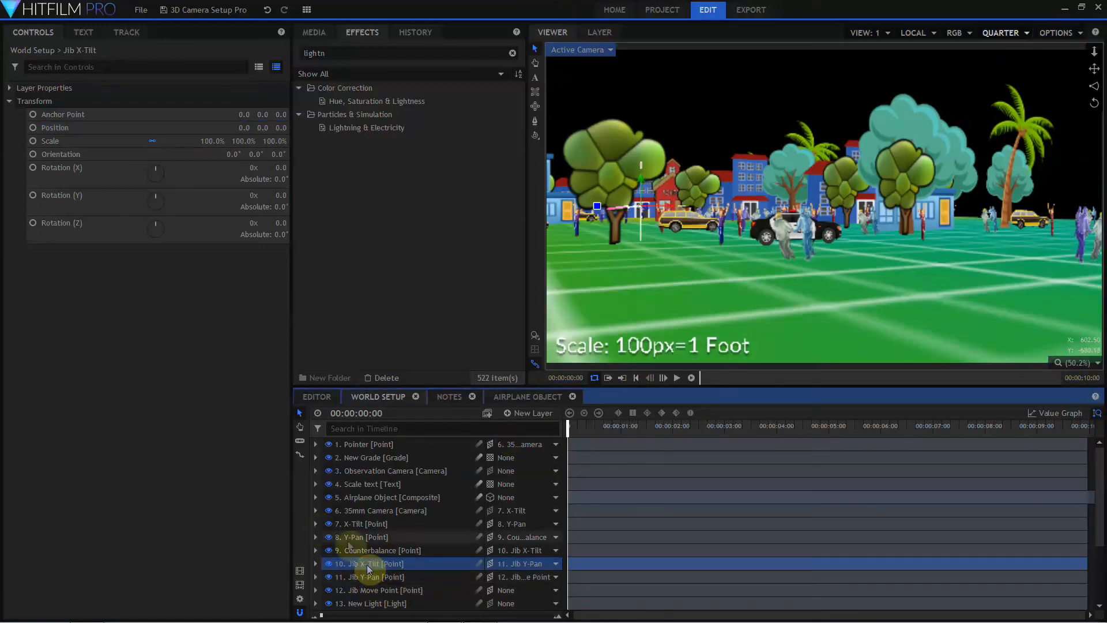
pyautogui.click(33, 168)
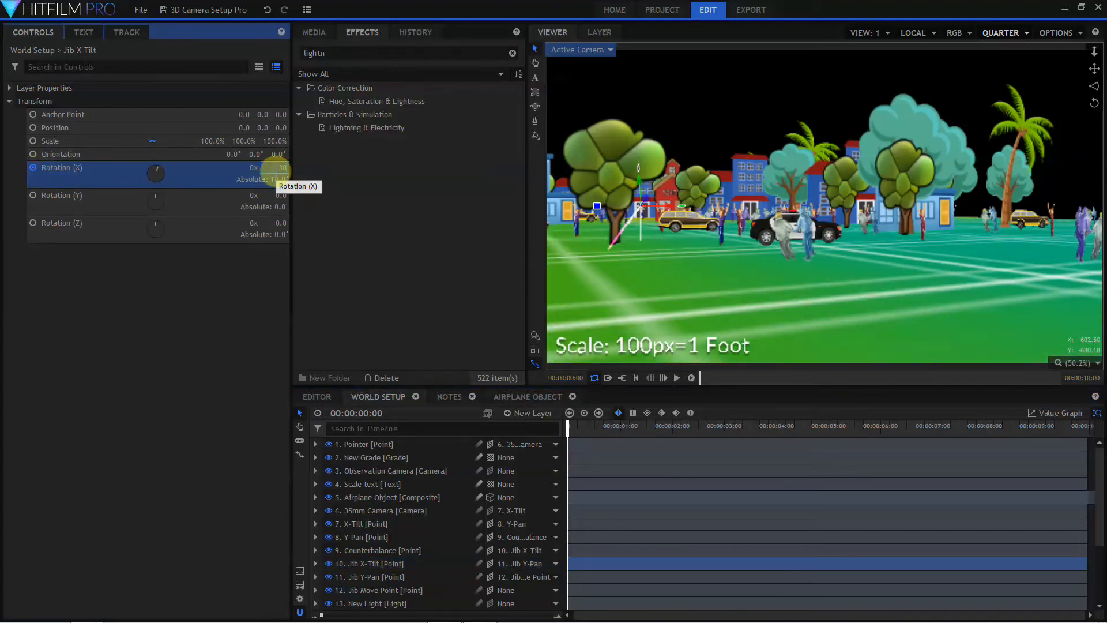
pyautogui.press('Return')
pyautogui.moveTo(569, 428); pyautogui.dragTo(1086, 425)
pyautogui.moveTo(334, 182); pyautogui.dragTo(296, 190)
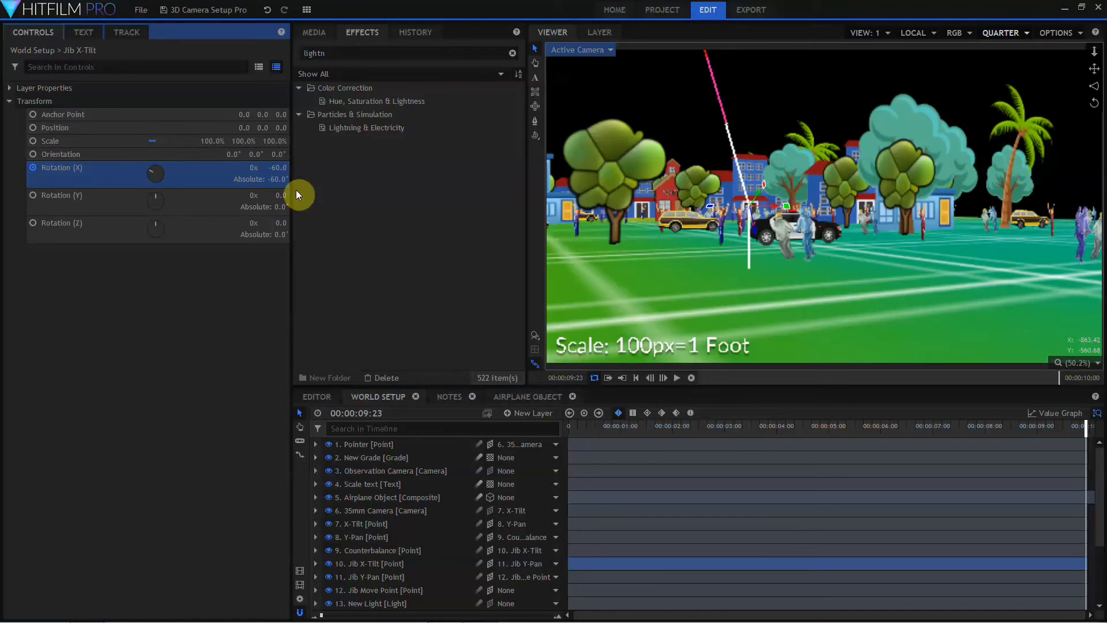
# Step: Paste the Jib X-Tilt rotation keyframes onto the Counterbalance's Rotation (X) from the first frame and set the start keyframe to -30
pyautogui.click(316, 564)
pyautogui.click(315, 441)
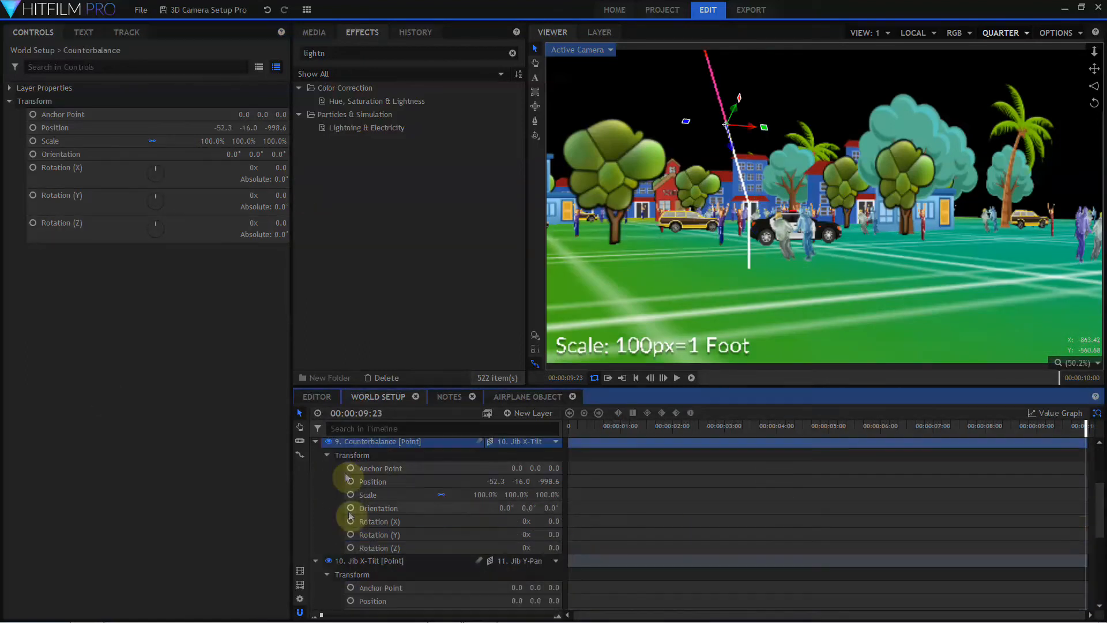
pyautogui.click(350, 522)
pyautogui.rightClick(381, 523)
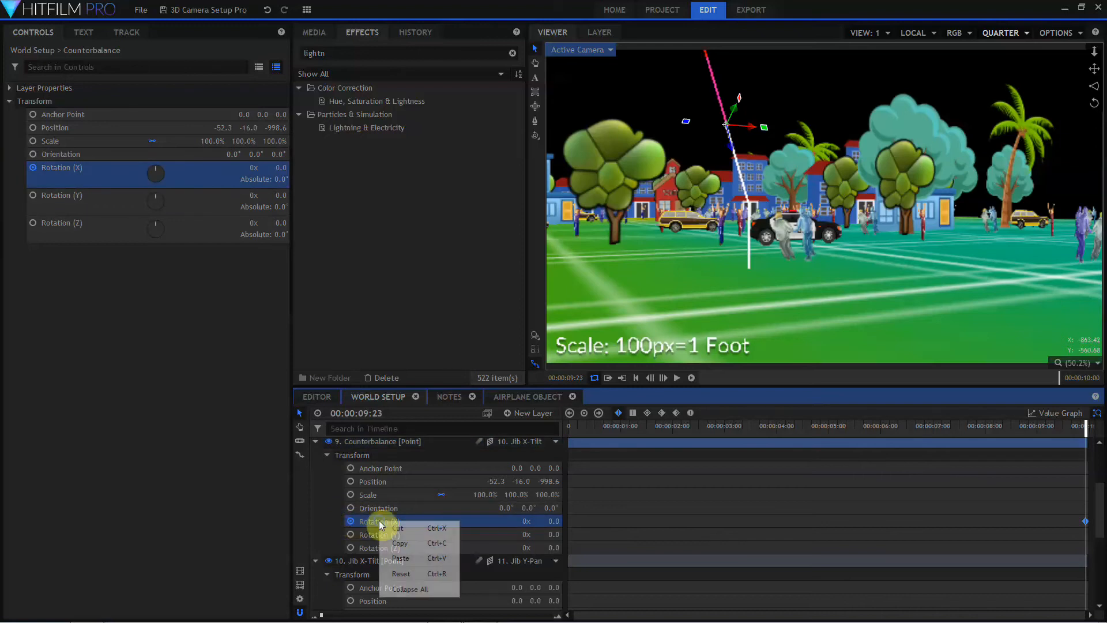
pyautogui.click(636, 377)
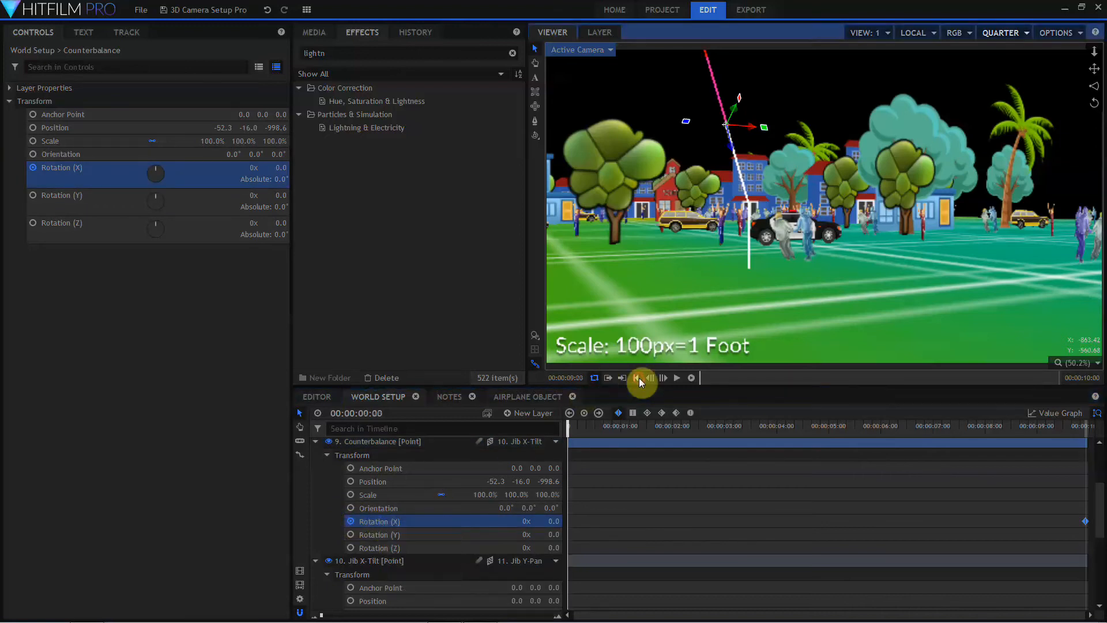
pyautogui.rightClick(399, 521)
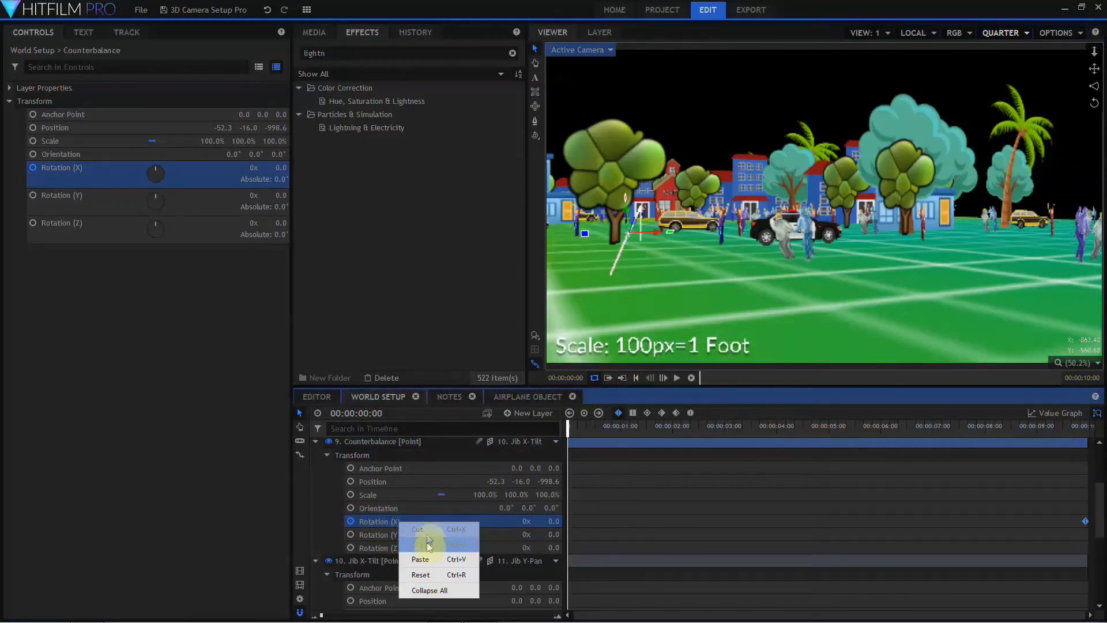
pyautogui.click(430, 560)
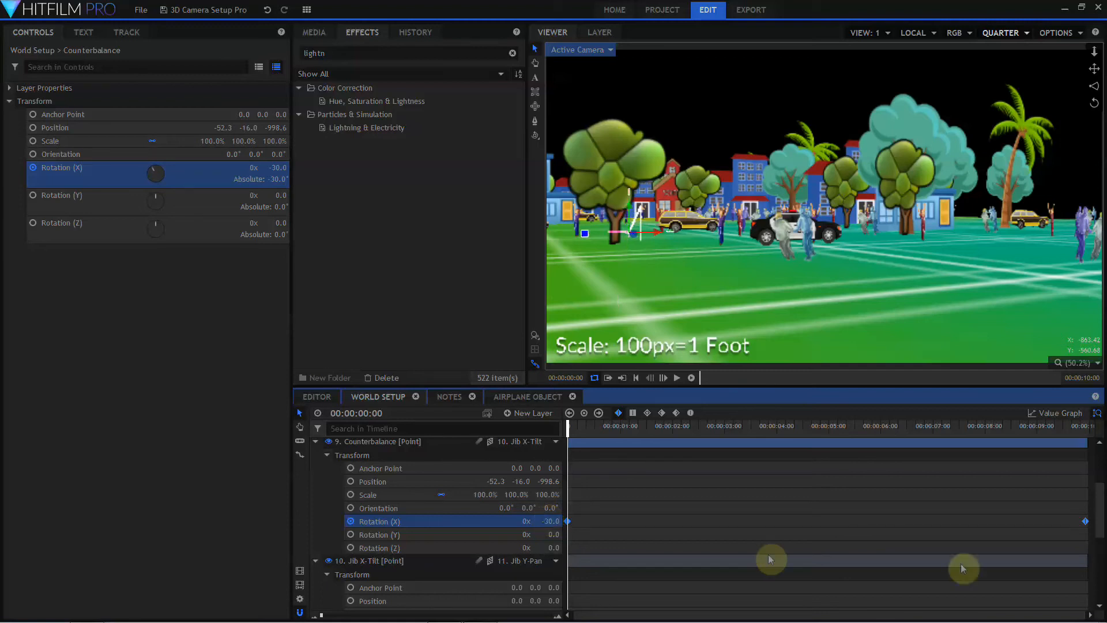
# Step: Set the Counterbalance's Rotation (X) keyframe at 00:00:09:23 to 60
pyautogui.doubleClick(1085, 521)
pyautogui.click(548, 521)
pyautogui.write('60')
pyautogui.press('Return')
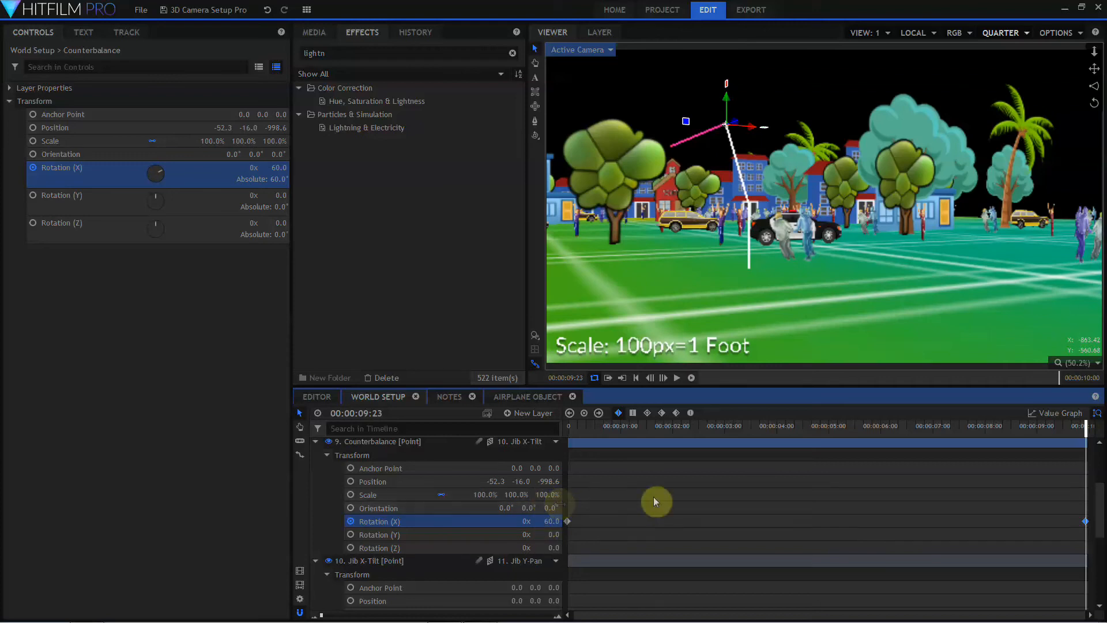
# Step: Convert the Counterbalance and Jib X-Tilt Rotation (X) keyframes to Smooth and select the Jib Move Point's Position keyframes
pyautogui.scroll(-5, 613, 508)
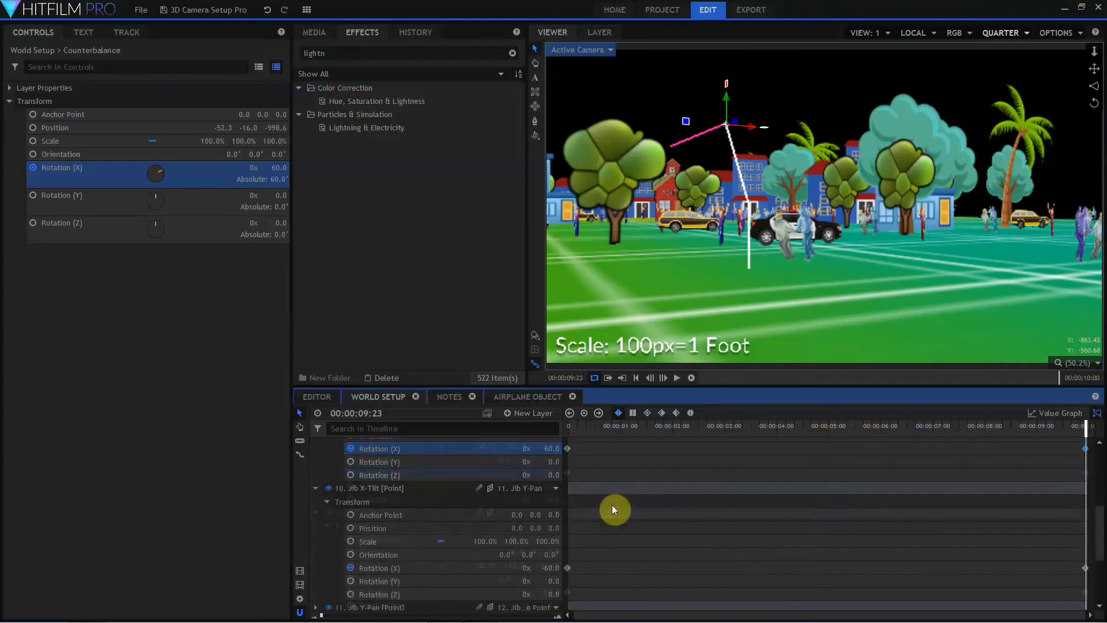
pyautogui.scroll(2, 613, 500)
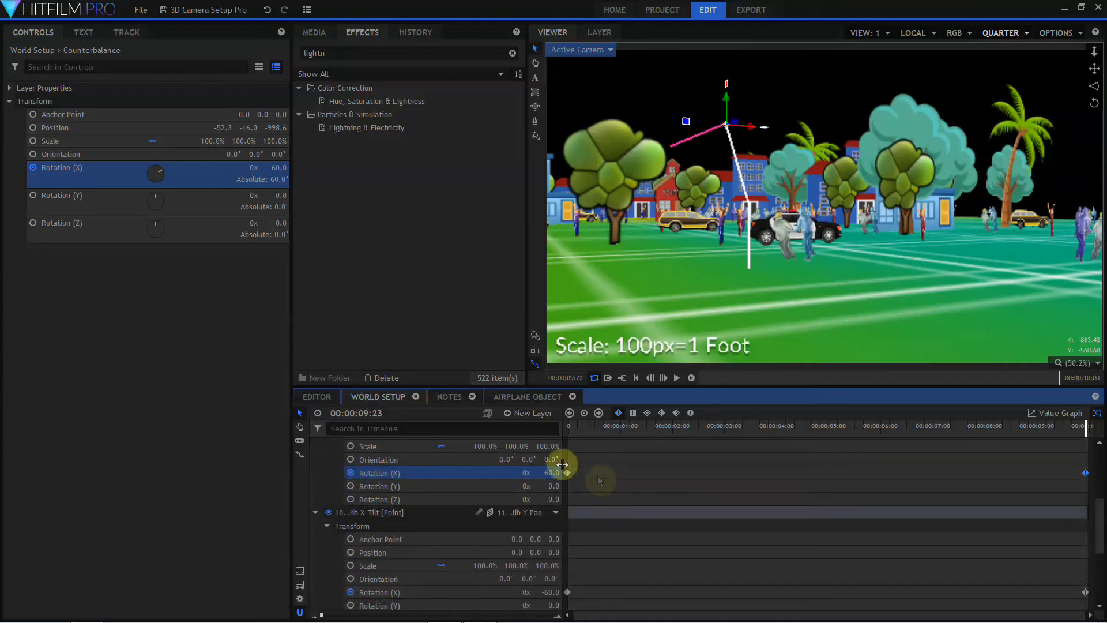
pyautogui.moveTo(569, 460); pyautogui.dragTo(1084, 614)
pyautogui.scroll(-3, 652, 487)
pyautogui.click(316, 497)
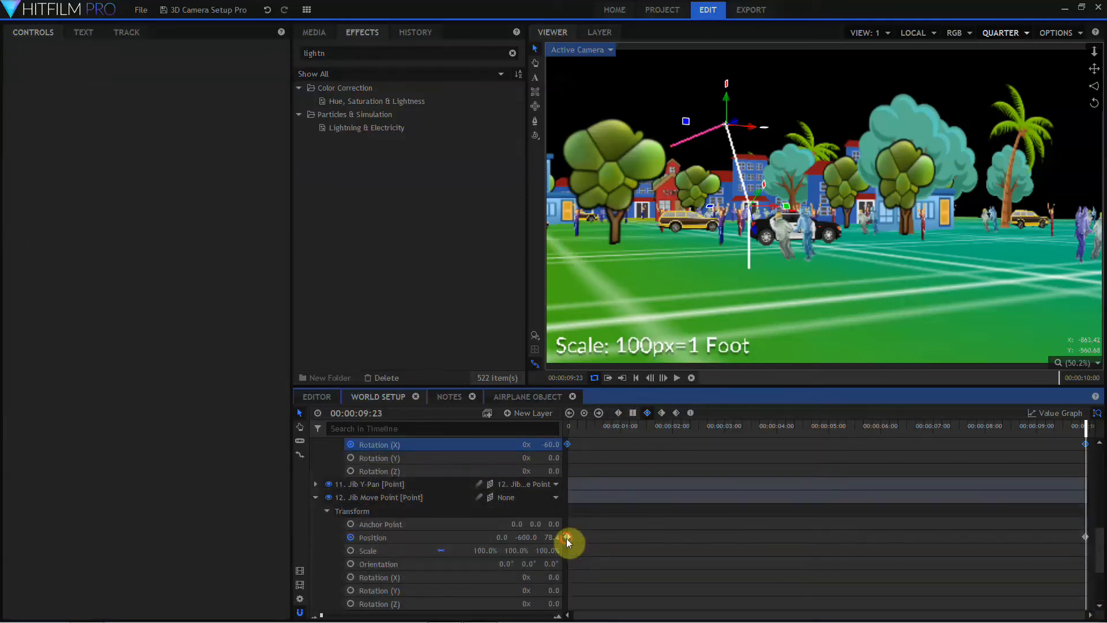
pyautogui.click(568, 536)
pyautogui.click(1087, 541)
# Step: Hide the Observation Camera and preview the combined dolly and crane move through the jib camera
pyautogui.click(591, 49)
pyautogui.click(328, 470)
pyautogui.scroll(8, 328, 470)
pyautogui.click(329, 471)
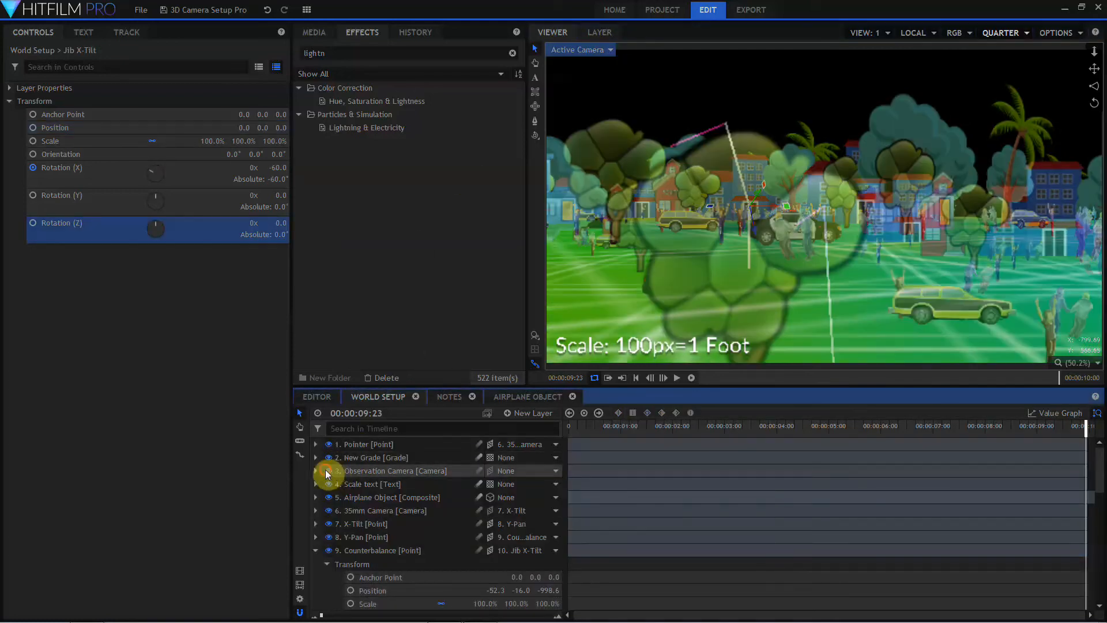
pyautogui.click(677, 378)
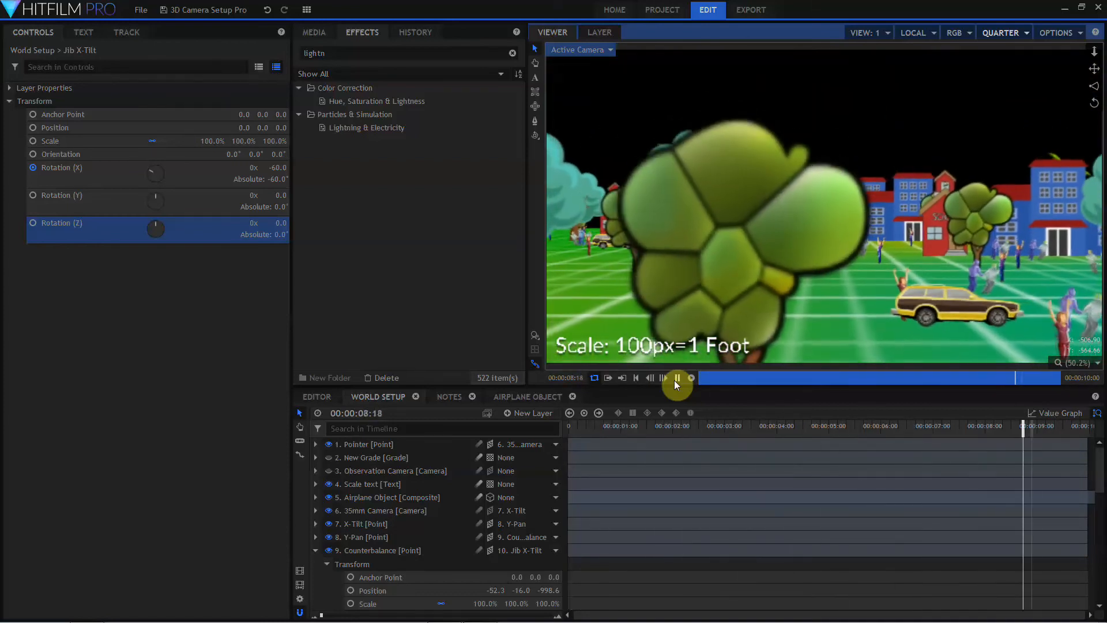
pyautogui.click(675, 380)
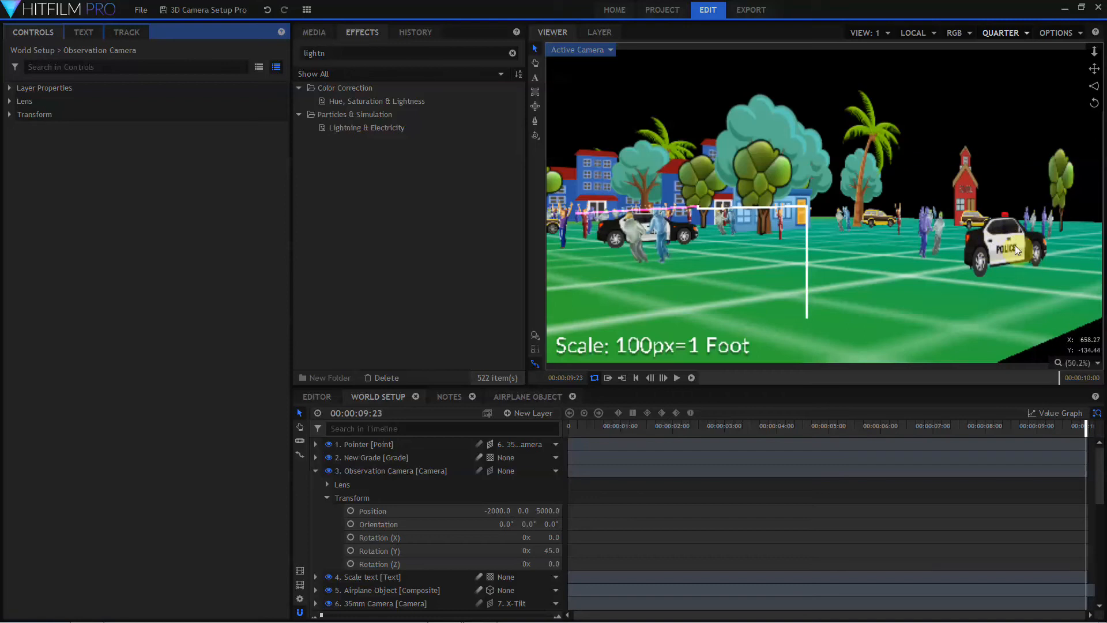
# Step: Reposition the Jib Move Point in the scene to about 1846.5, -600, 3686.2, near the foreground police car
pyautogui.click(316, 472)
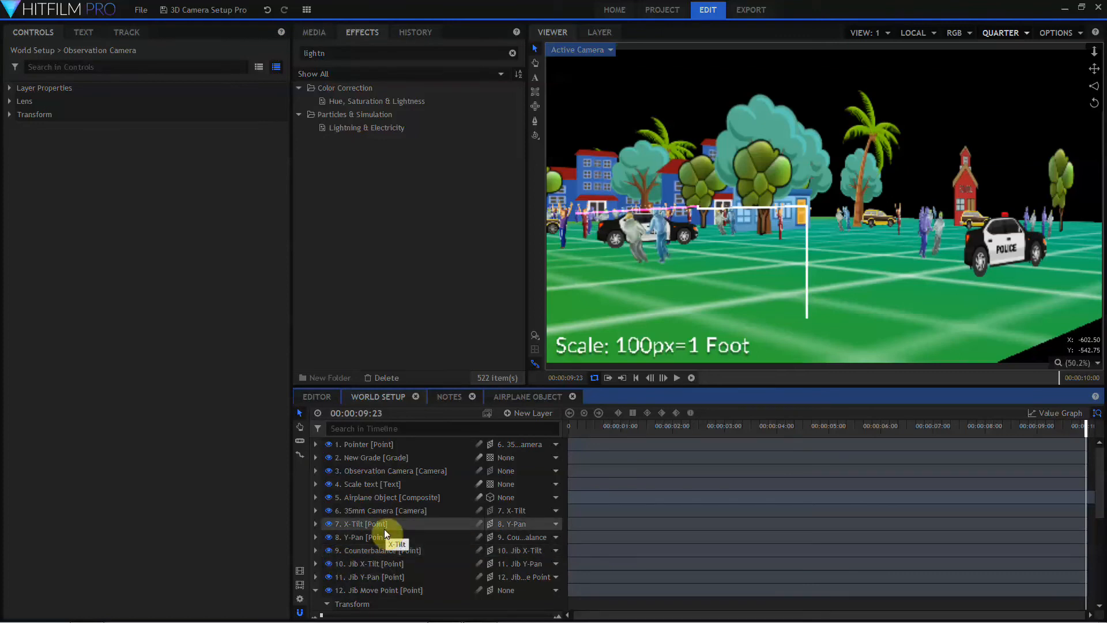
pyautogui.click(315, 590)
pyautogui.scroll(-2, 316, 589)
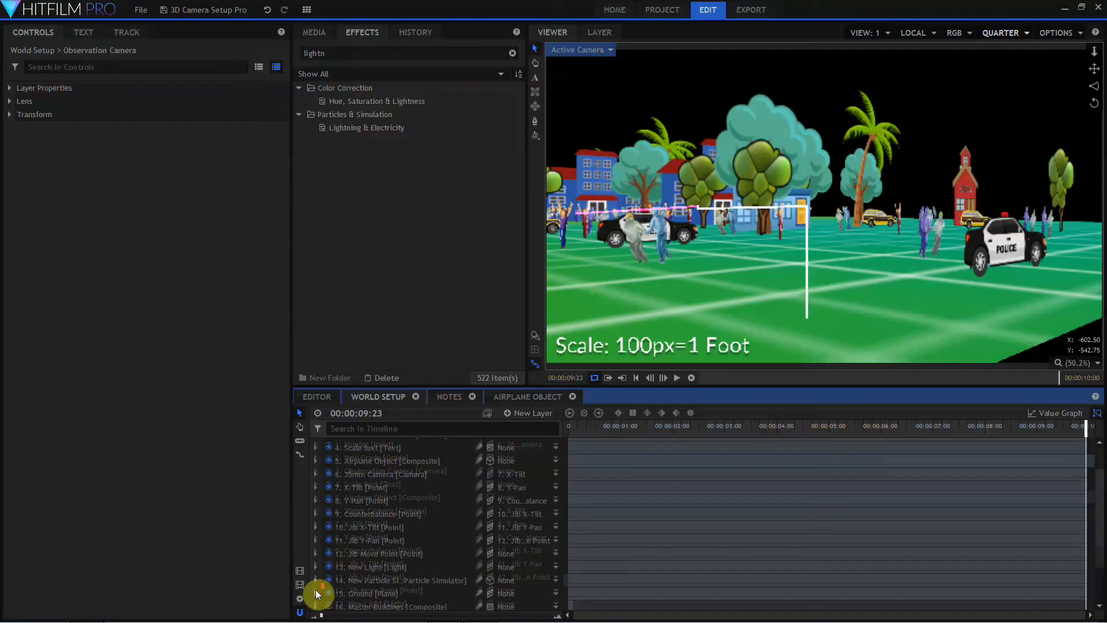
pyautogui.click(317, 555)
pyautogui.moveTo(827, 316); pyautogui.dragTo(1104, 262)
pyautogui.moveTo(1105, 328); pyautogui.dragTo(1106, 331)
pyautogui.scroll(-2, 1011, 295)
pyautogui.scroll(1, 1011, 294)
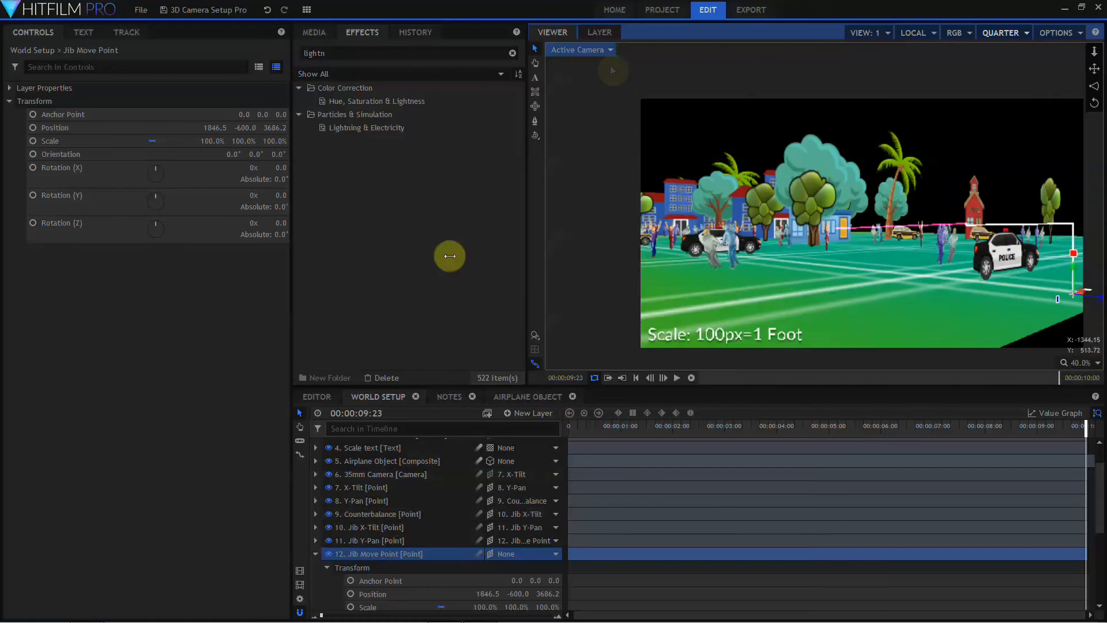
# Step: Hide the Observation Camera and move the Jib Move Point back to about 5201 in Z
pyautogui.scroll(2, 347, 498)
pyautogui.click(330, 470)
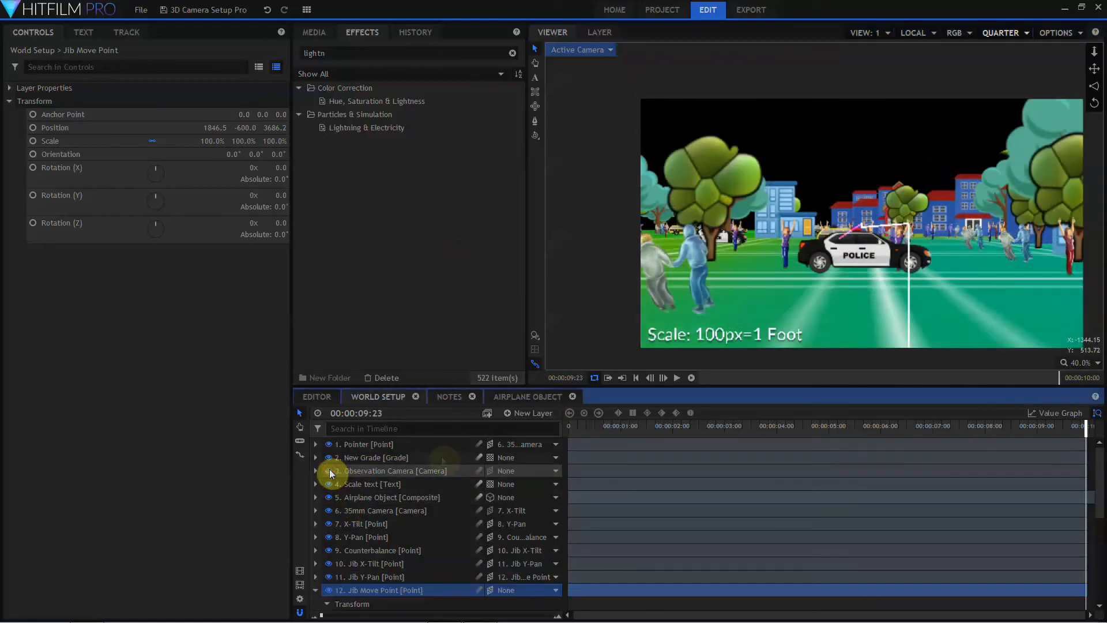
pyautogui.moveTo(276, 128); pyautogui.dragTo(752, 128)
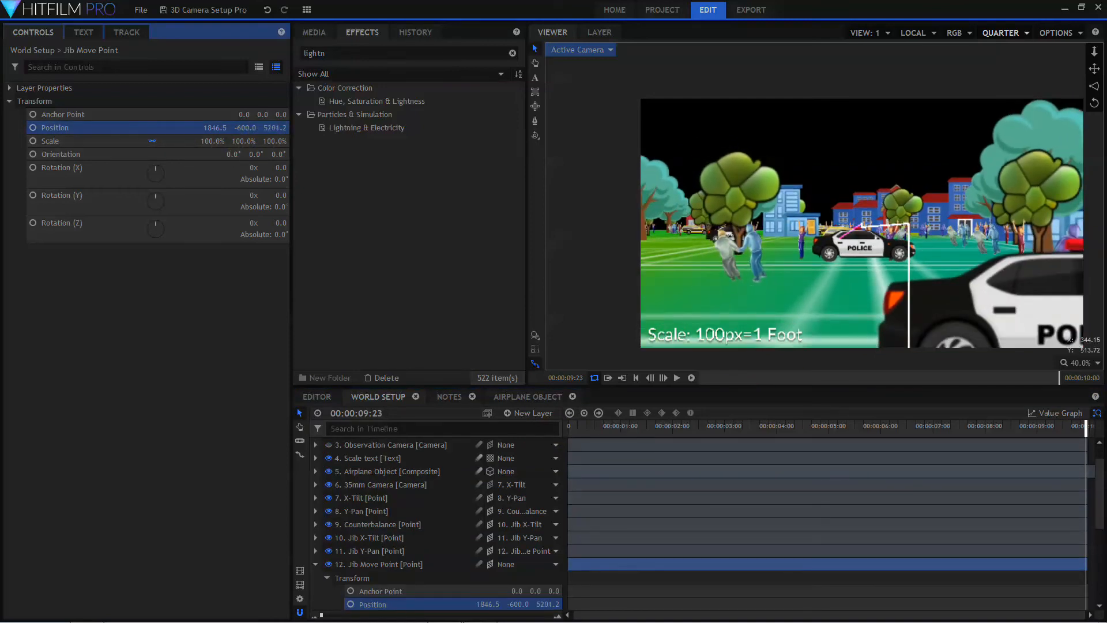
# Step: Set Rotation (X) of the Jib X-Tilt point to 19° and of the Counterbalance point to -19°
pyautogui.click(363, 538)
pyautogui.moveTo(280, 168); pyautogui.dragTo(236, 171)
pyautogui.click(375, 524)
# Step: Move the Jib Move Point to 2650.5, -600, 4432.2 and turn on keyframing for its Position at 00:00:09:23
pyautogui.click(376, 565)
pyautogui.moveTo(213, 128); pyautogui.dragTo(640, 128)
pyautogui.moveTo(279, 127); pyautogui.dragTo(252, 127)
pyautogui.scroll(-3, 371, 544)
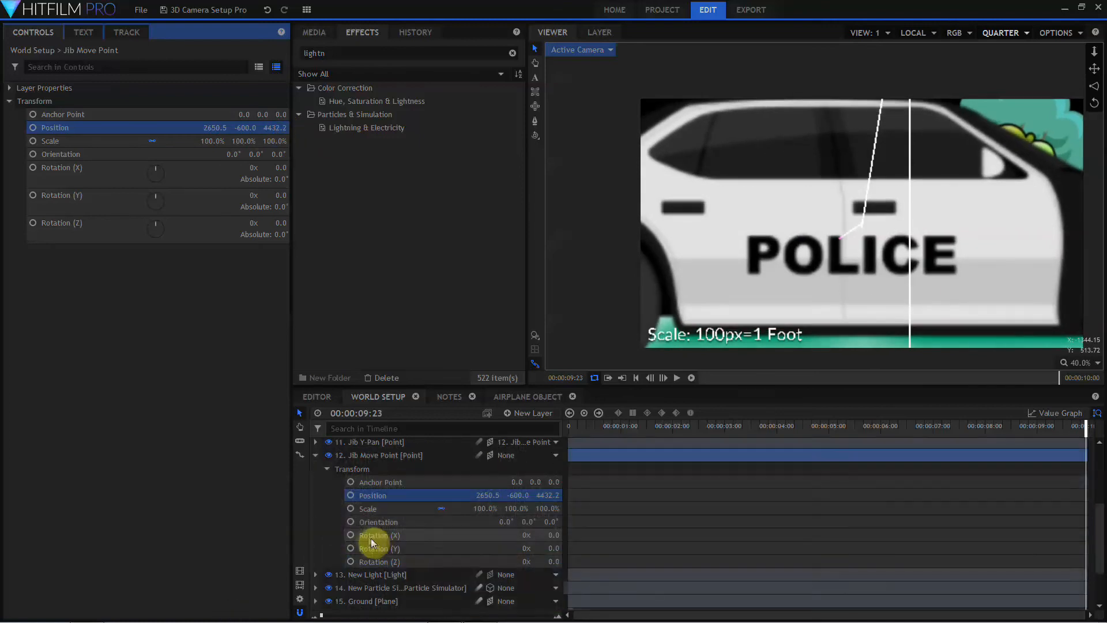
pyautogui.click(350, 495)
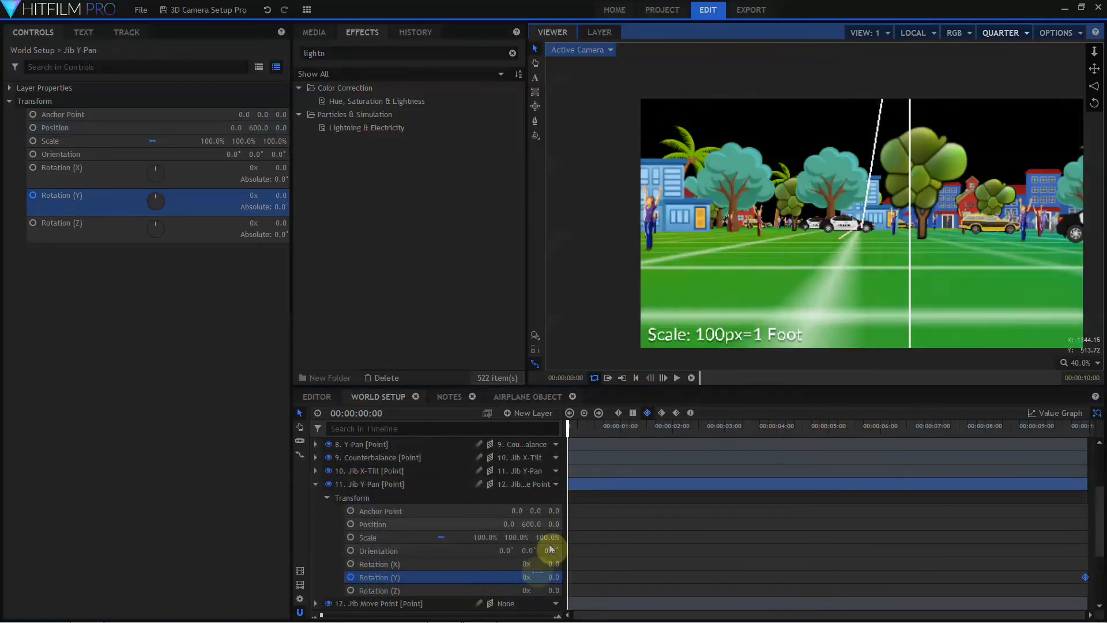
# Step: Keyframe the Jib Y-Pan point's Rotation (Y) at -33° at the start of the timeline
pyautogui.moveTo(552, 577); pyautogui.dragTo(541, 577)
pyautogui.click(315, 485)
pyautogui.click(315, 485)
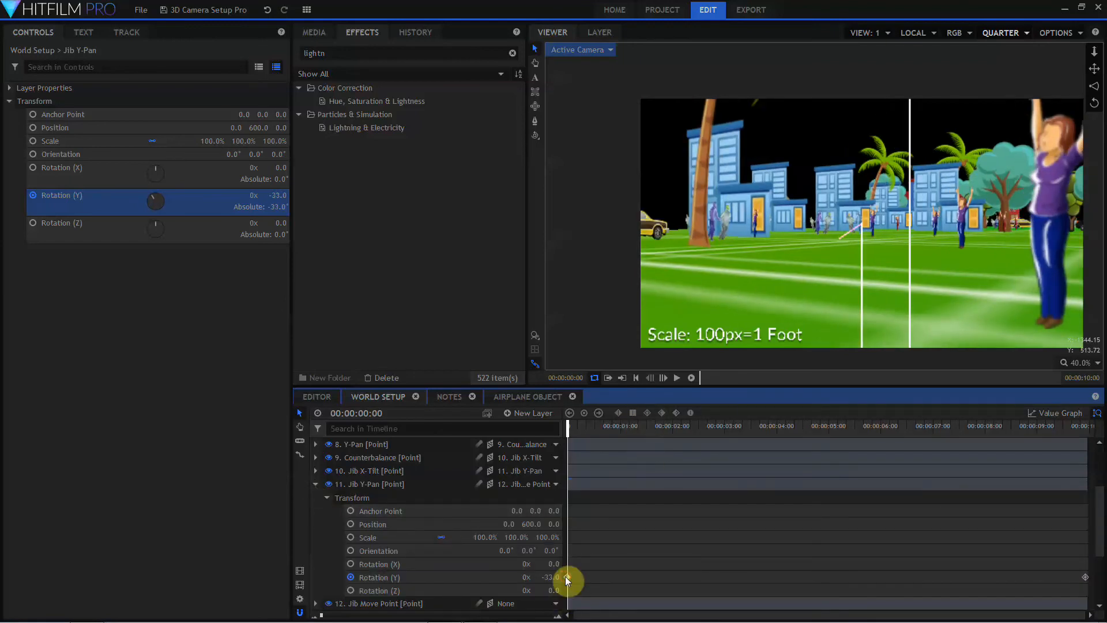
# Step: Keyframe the Jib X-Tilt point's Rotation (X) at 00:00:09:23 and set it to -60° at the start of the timeline
pyautogui.click(316, 471)
pyautogui.moveTo(570, 428); pyautogui.dragTo(1084, 427)
pyautogui.click(373, 550)
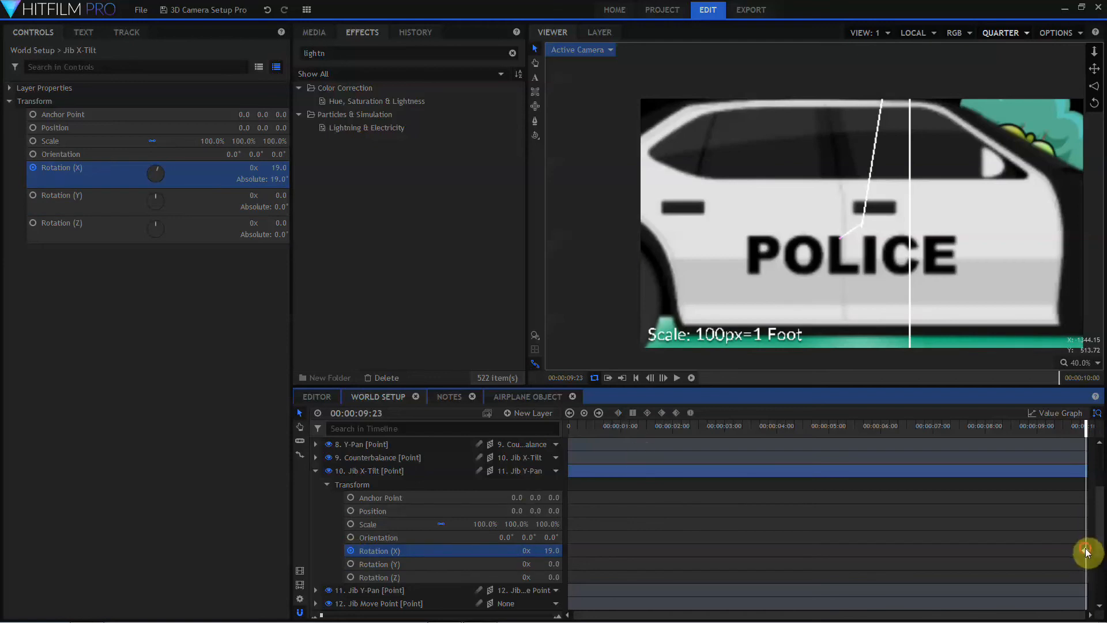
pyautogui.moveTo(508, 430); pyautogui.dragTo(416, 437)
pyautogui.moveTo(554, 551); pyautogui.dragTo(523, 551)
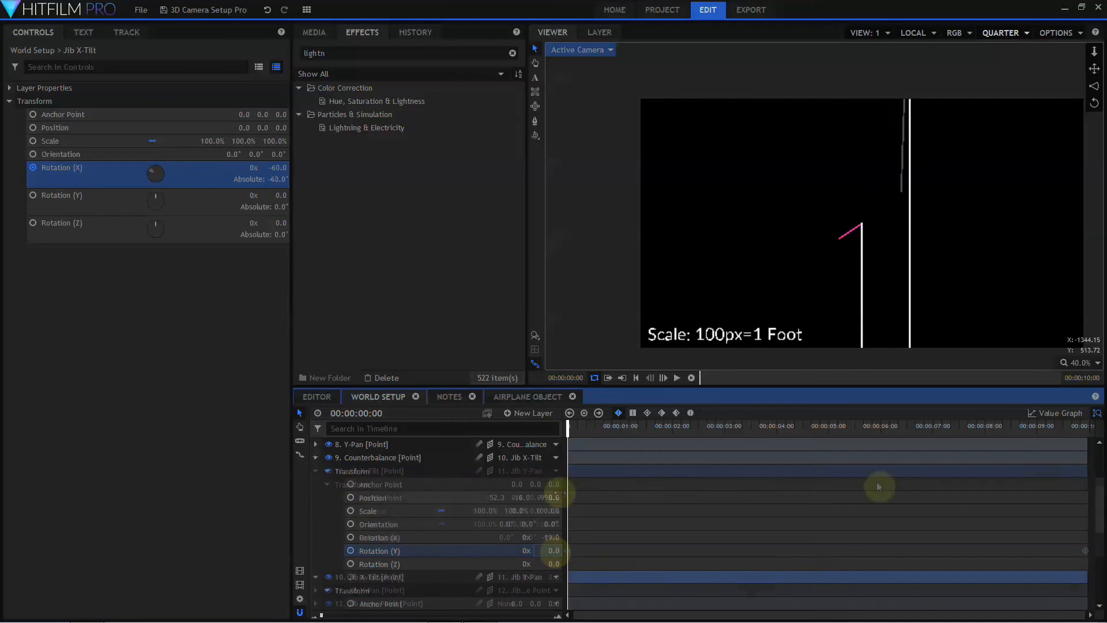
# Step: Keyframe the Counterbalance point's Rotation (X) at the end and adjust it at the start to offset the jib's tilt
pyautogui.moveTo(569, 427); pyautogui.dragTo(1097, 430)
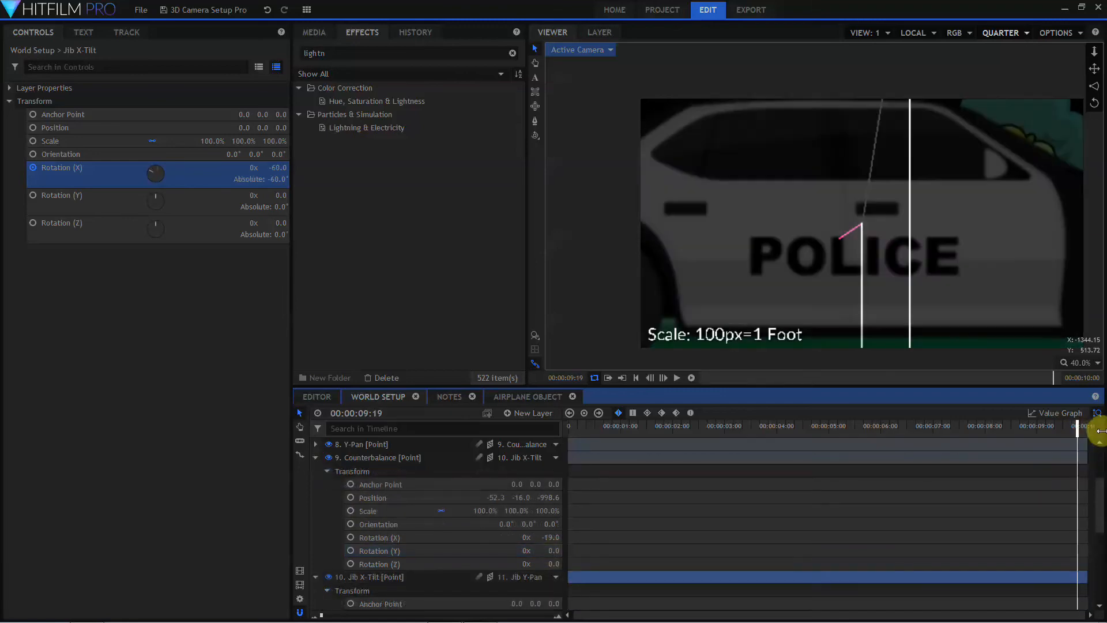
pyautogui.click(351, 538)
pyautogui.click(636, 379)
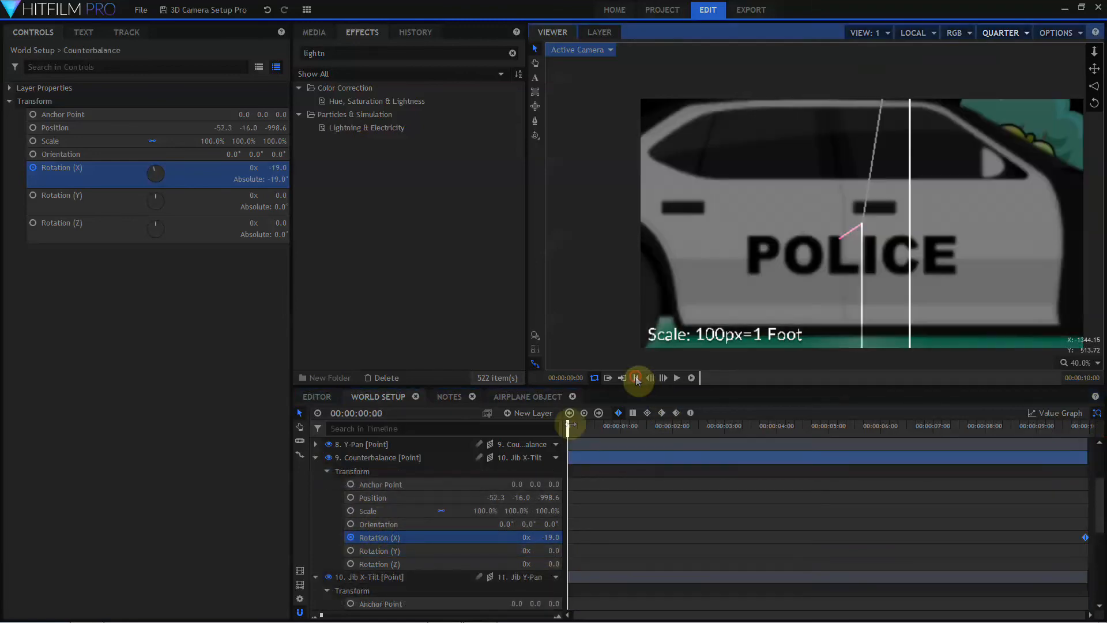
pyautogui.click(549, 537)
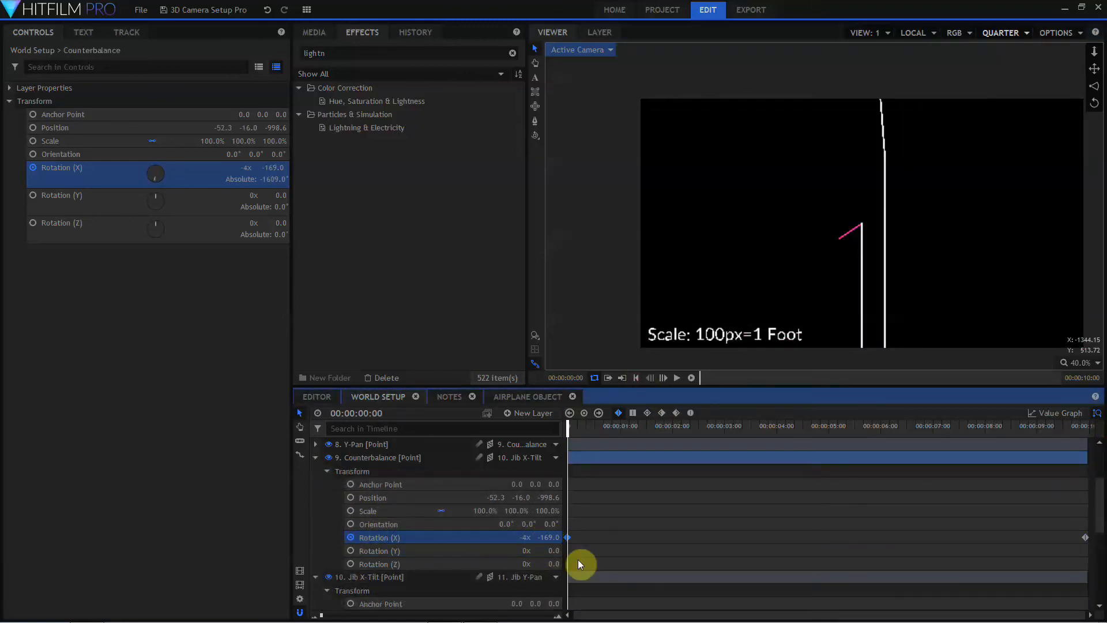
pyautogui.moveTo(549, 537); pyautogui.dragTo(580, 564)
pyautogui.moveTo(531, 537); pyautogui.dragTo(554, 571)
pyautogui.click(316, 457)
# Step: At the start of the timeline, keyframe the Y-Pan Rotation (Y) at 65° and the X-Tilt Rotation (X) at 14°
pyautogui.scroll(1, 318, 470)
pyautogui.click(315, 478)
pyautogui.click(351, 571)
pyautogui.scroll(2, 410, 490)
pyautogui.click(421, 547)
pyautogui.scroll(-2, 551, 545)
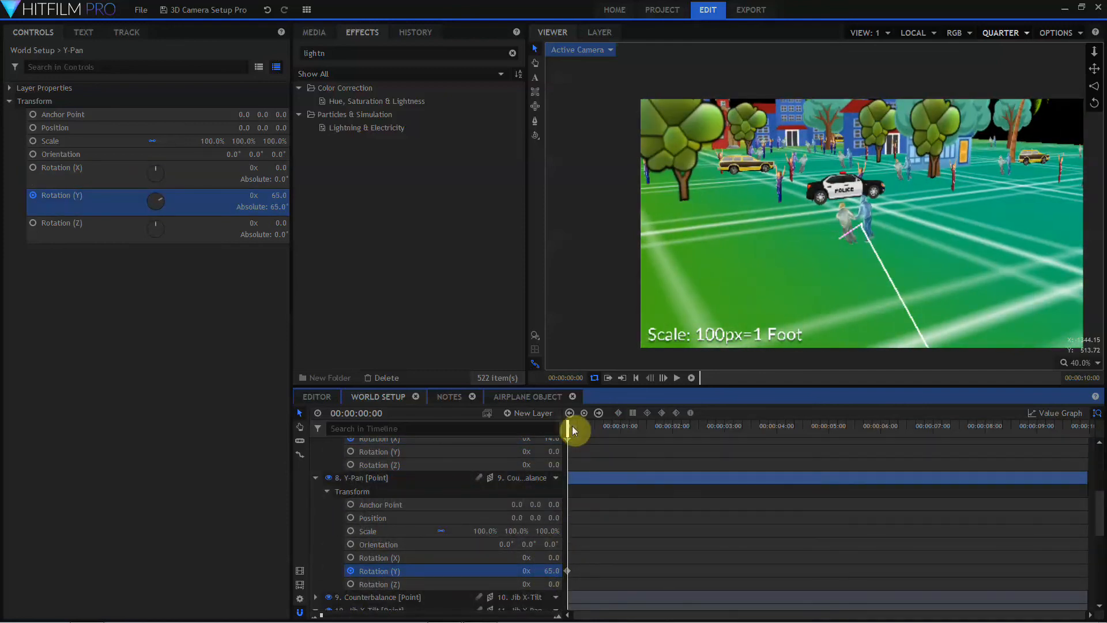
# Step: At 00:00:08:23, set the X-Tilt point's Rotation (X) to 0 and the Y-Pan point's Rotation (Y) to -10°
pyautogui.scroll(1, 584, 476)
pyautogui.moveTo(594, 427); pyautogui.dragTo(1034, 428)
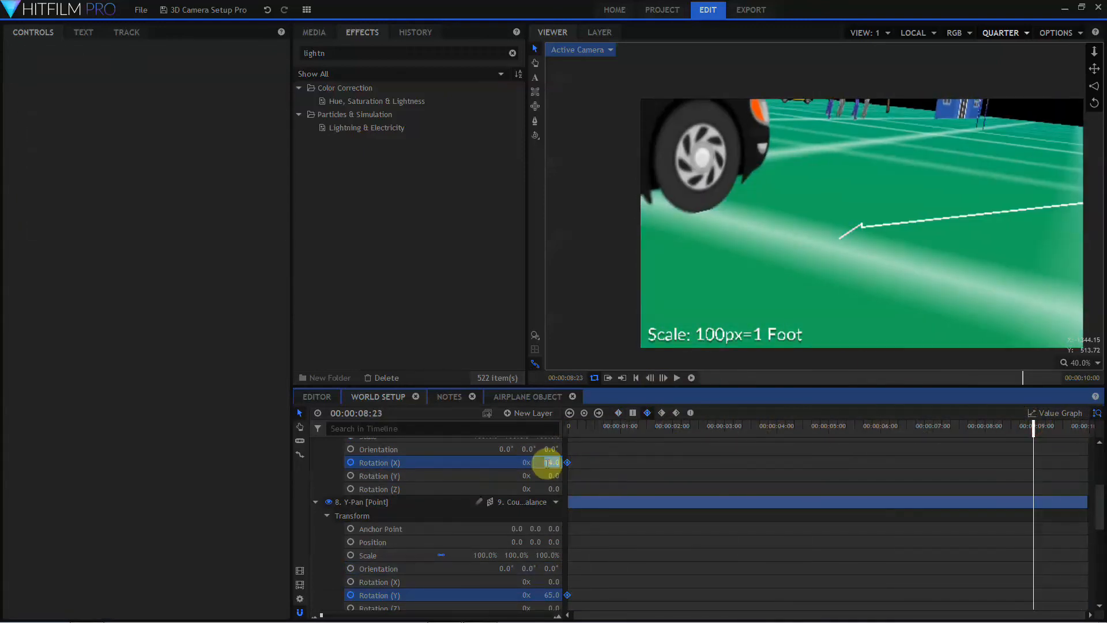
pyautogui.write('0')
pyautogui.press('Return')
pyautogui.moveTo(550, 598); pyautogui.dragTo(534, 598)
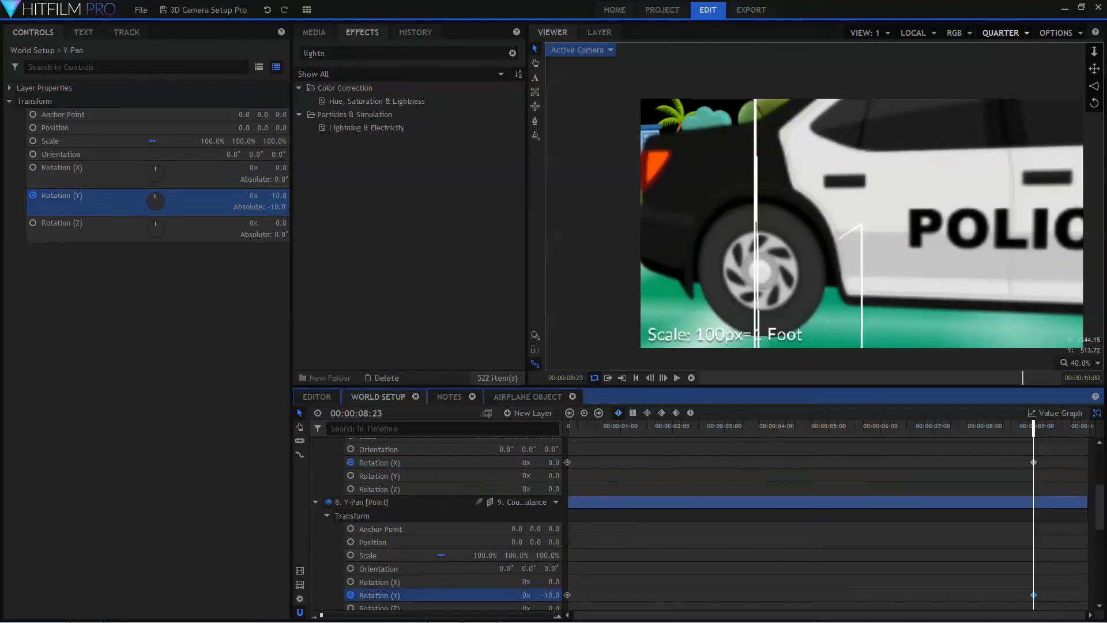
# Step: Show the Jib Y-Pan point's transform properties and select its final Rotation (Y) keyframe
pyautogui.scroll(-5, 585, 568)
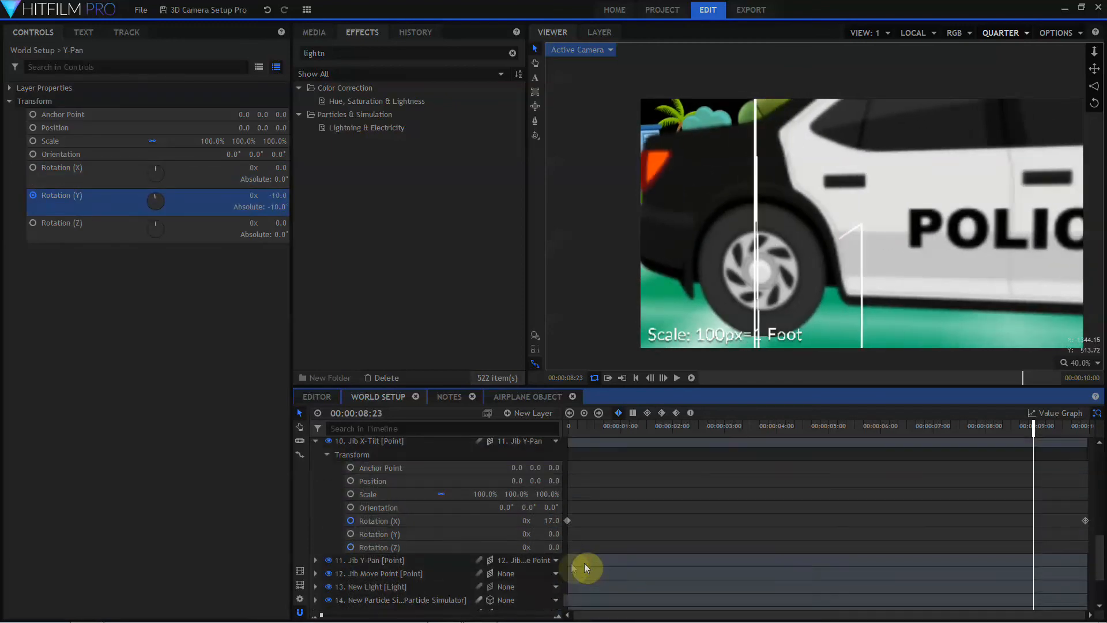
pyautogui.click(315, 560)
pyautogui.scroll(-3, 370, 546)
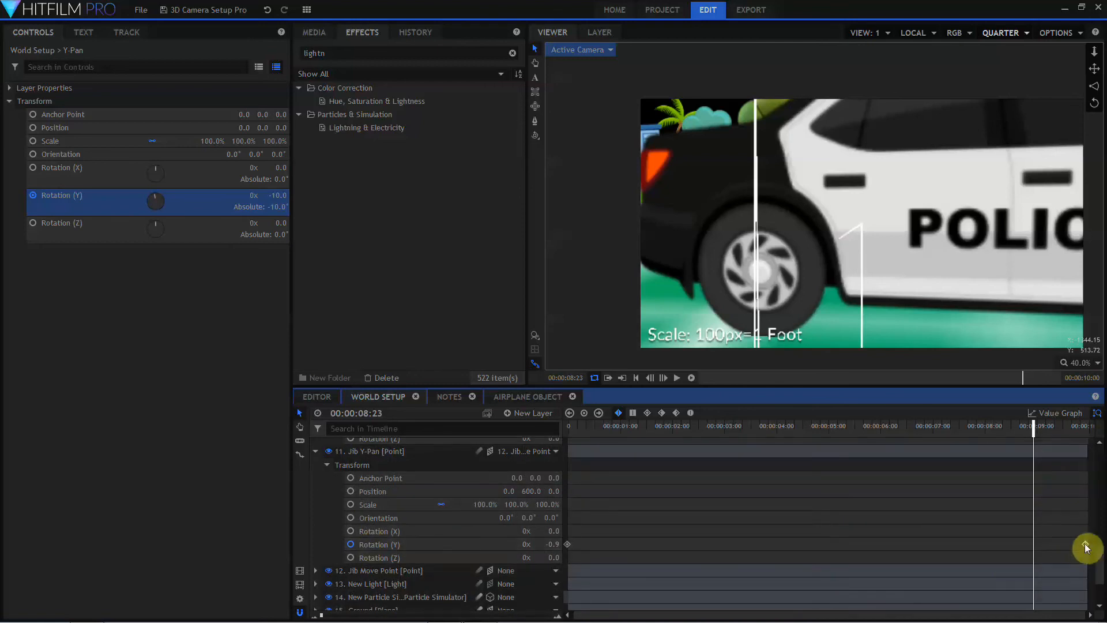
pyautogui.doubleClick(1085, 546)
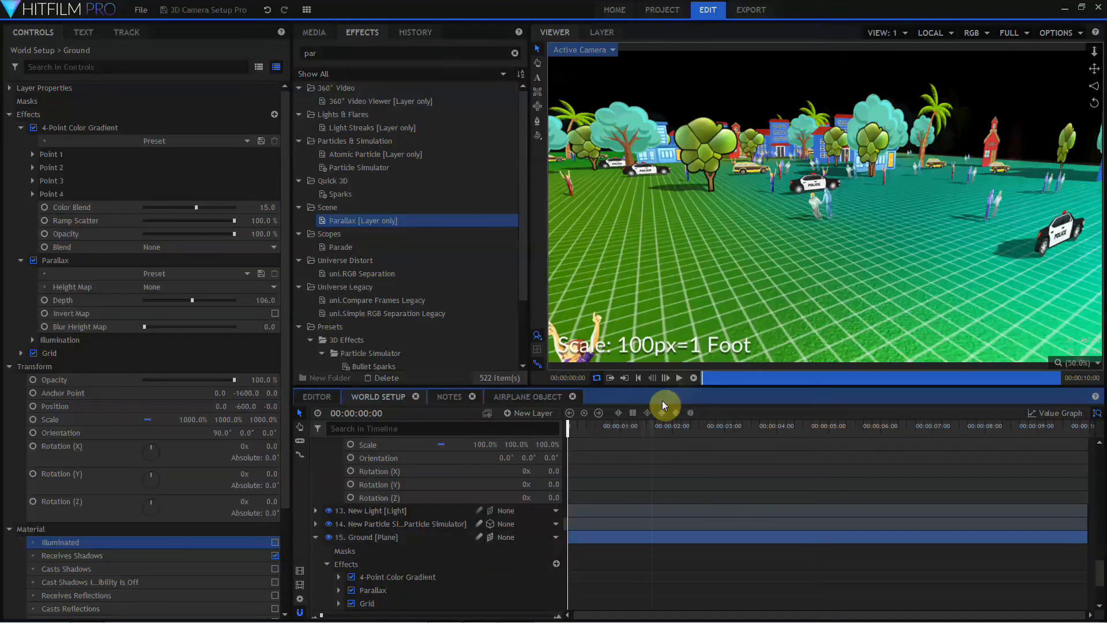
# Step: Play back the jib camera move and scrub through the timeline to examine the rig's motion from the separate viewing camera
pyautogui.click(679, 378)
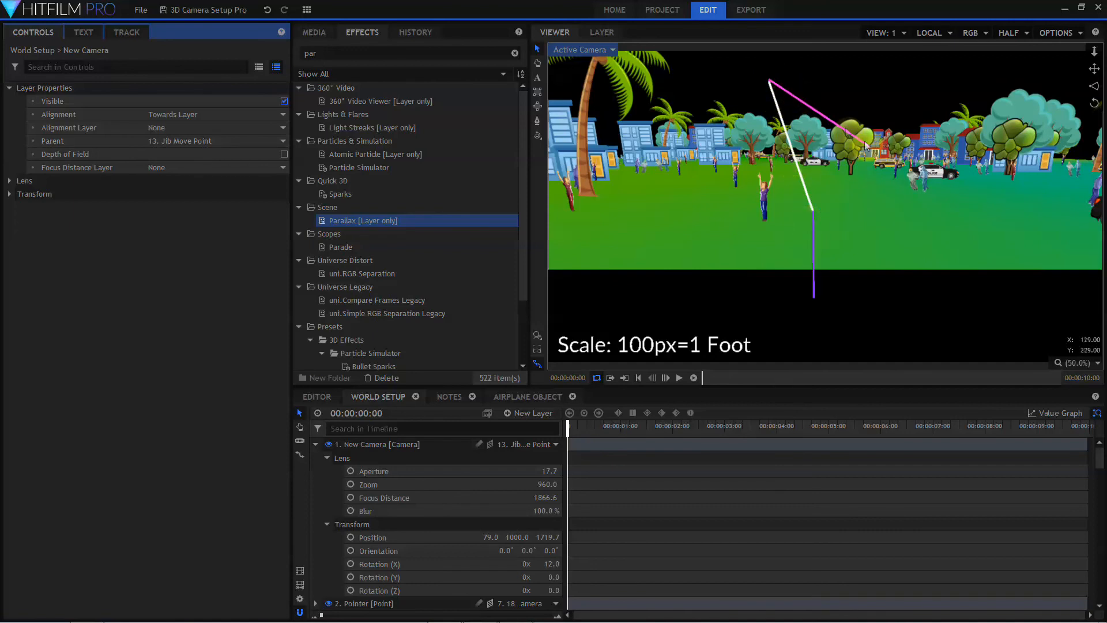
pyautogui.moveTo(571, 429); pyautogui.dragTo(507, 445)
pyautogui.moveTo(414, 460); pyautogui.dragTo(791, 429)
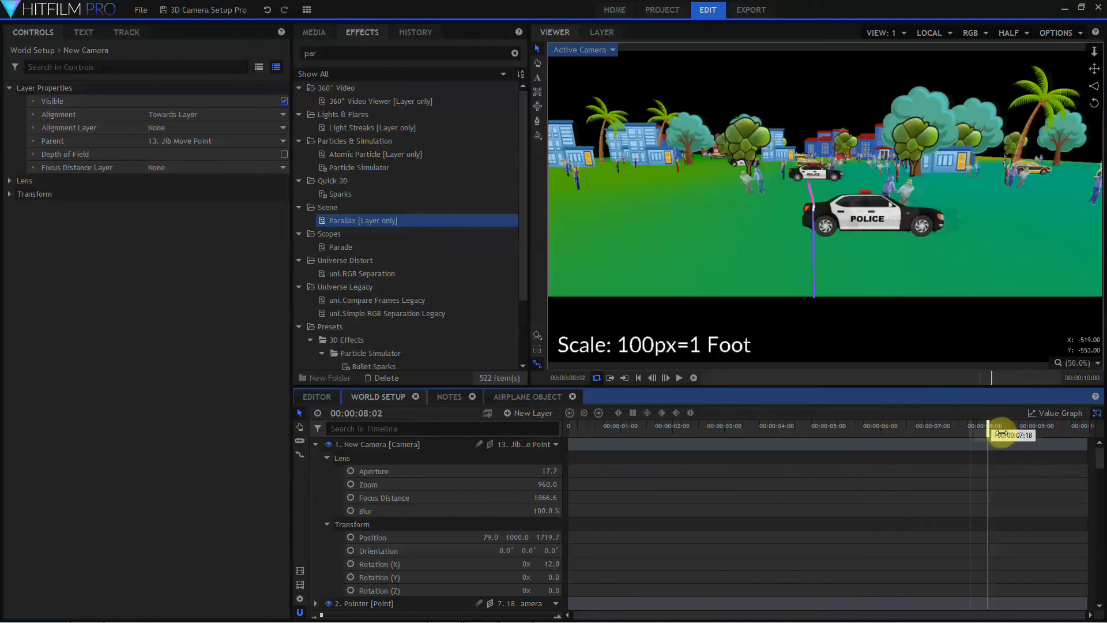
pyautogui.moveTo(835, 433); pyautogui.dragTo(473, 447)
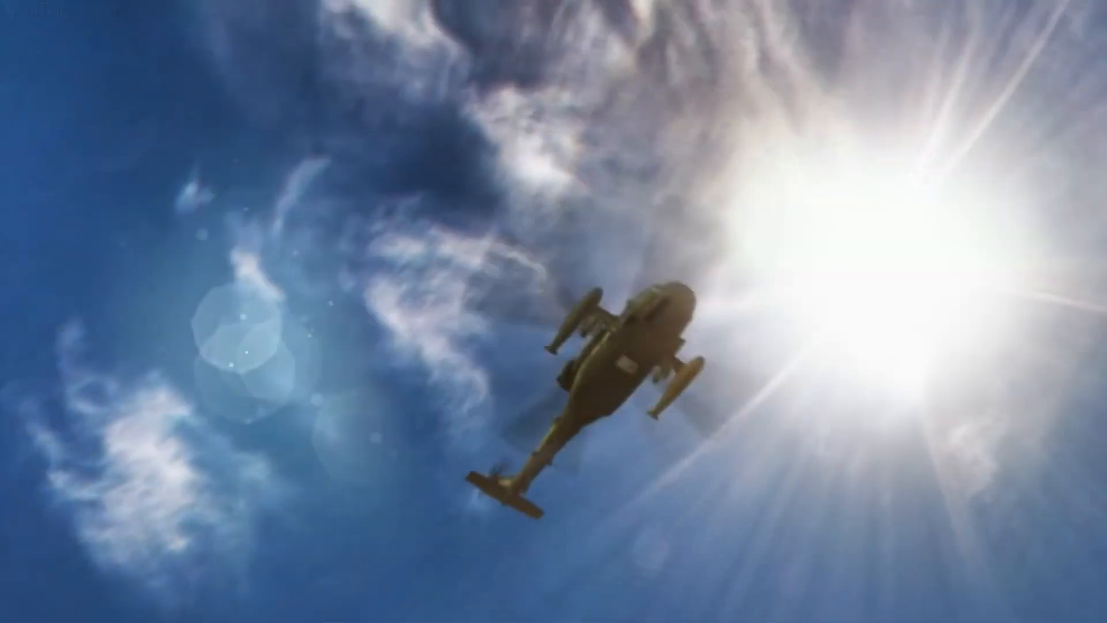